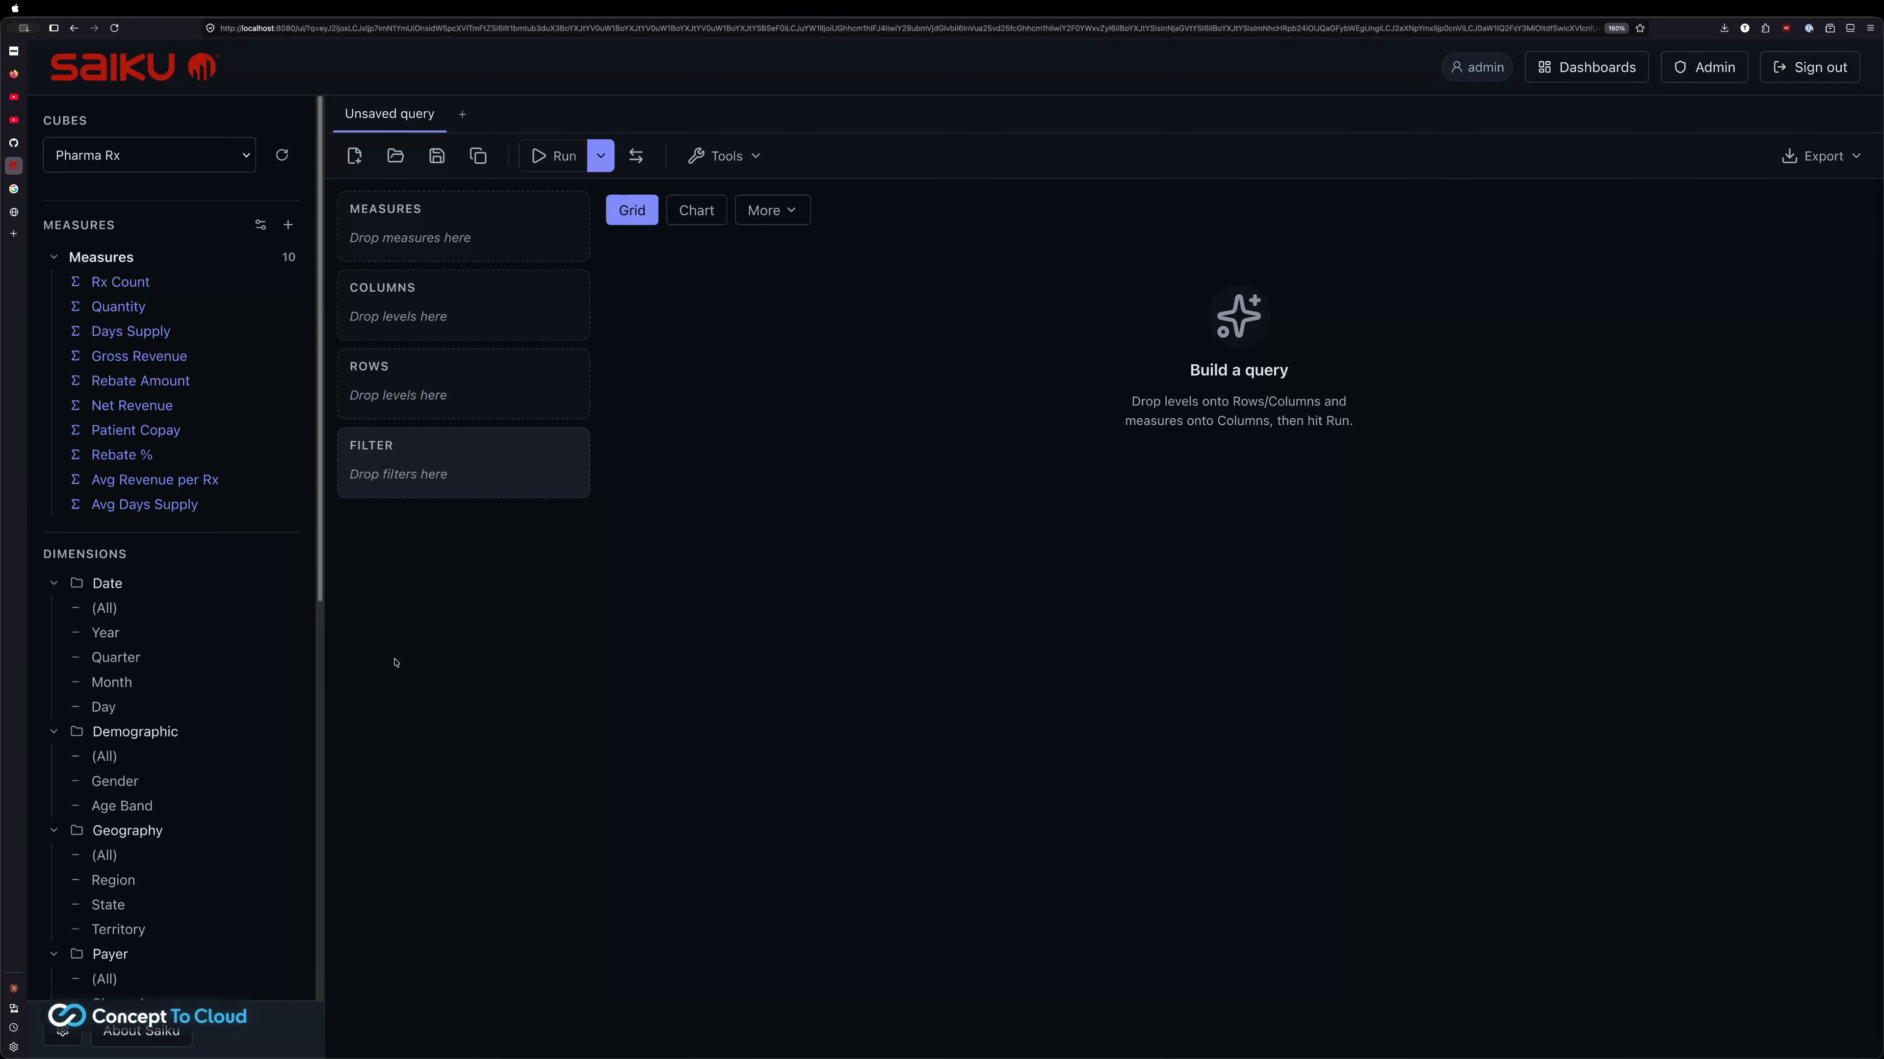
pyautogui.scroll(-3, 270, 673)
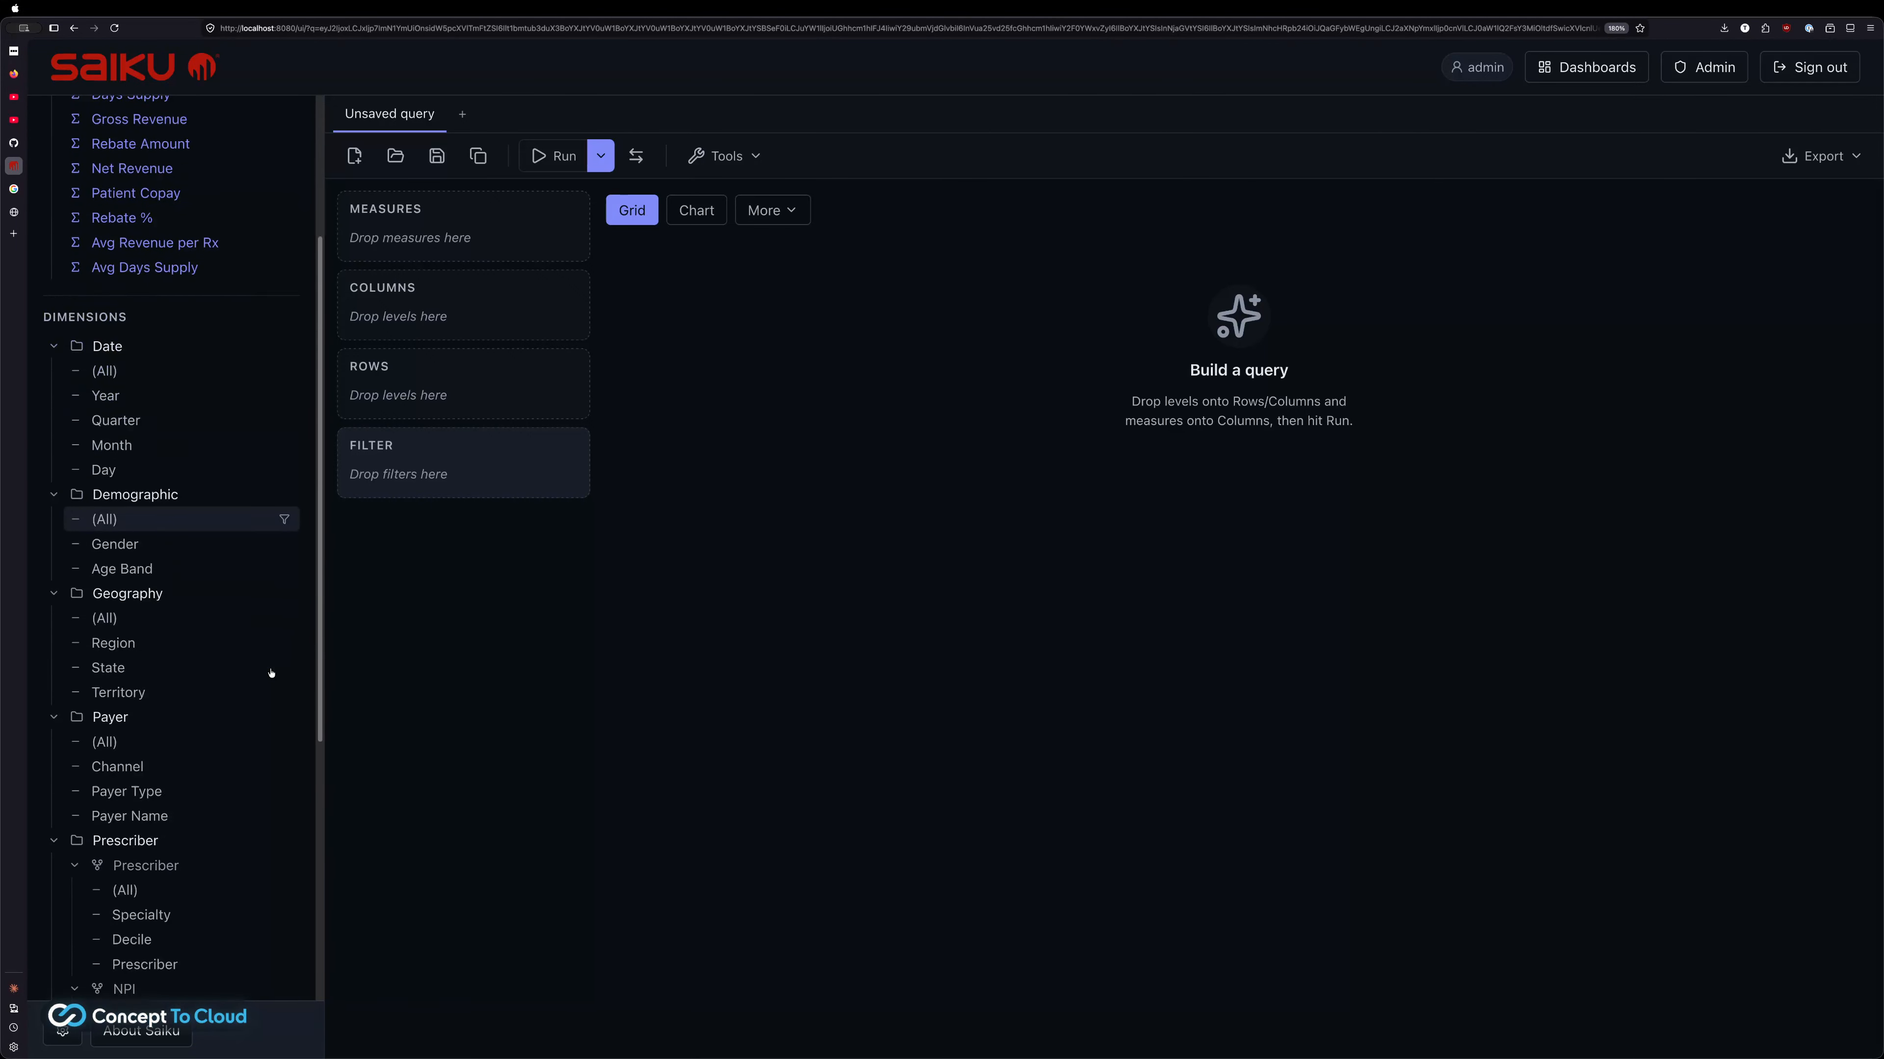
pyautogui.scroll(-3, 271, 673)
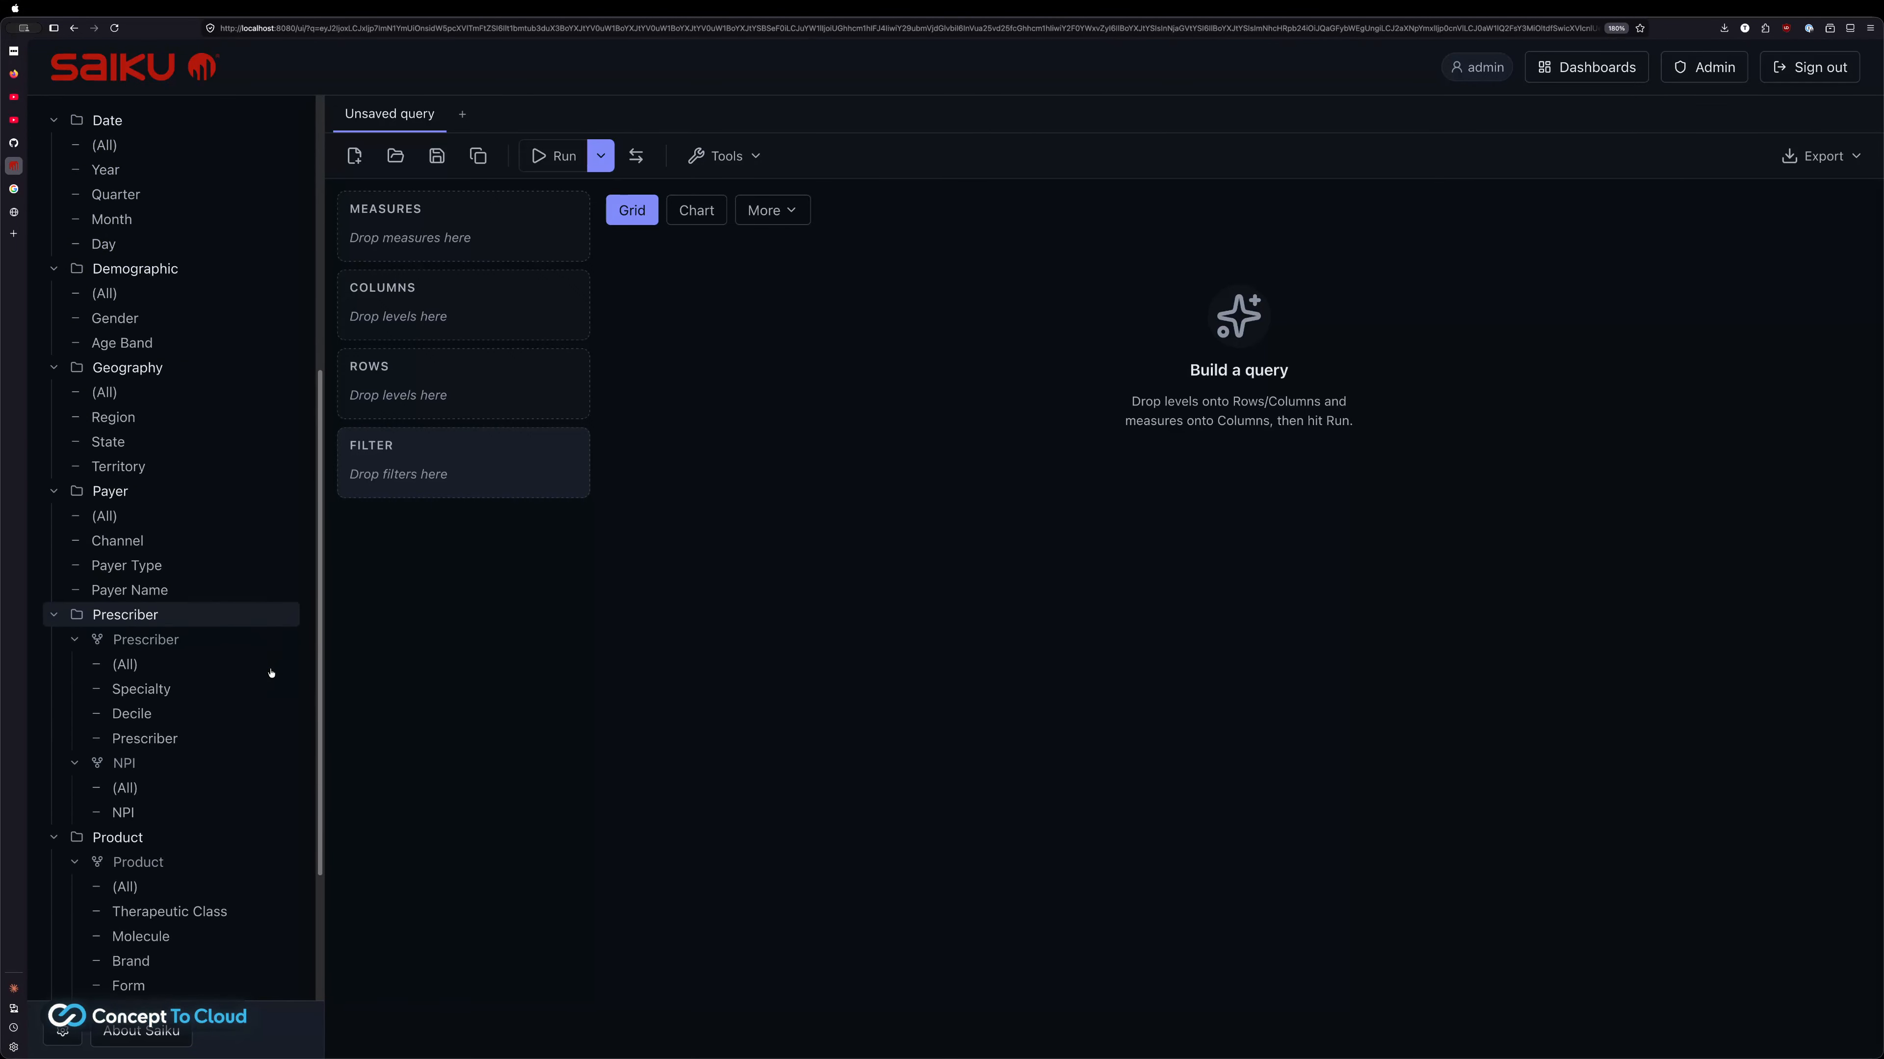
pyautogui.scroll(-2, 271, 673)
pyautogui.scroll(8, 267, 683)
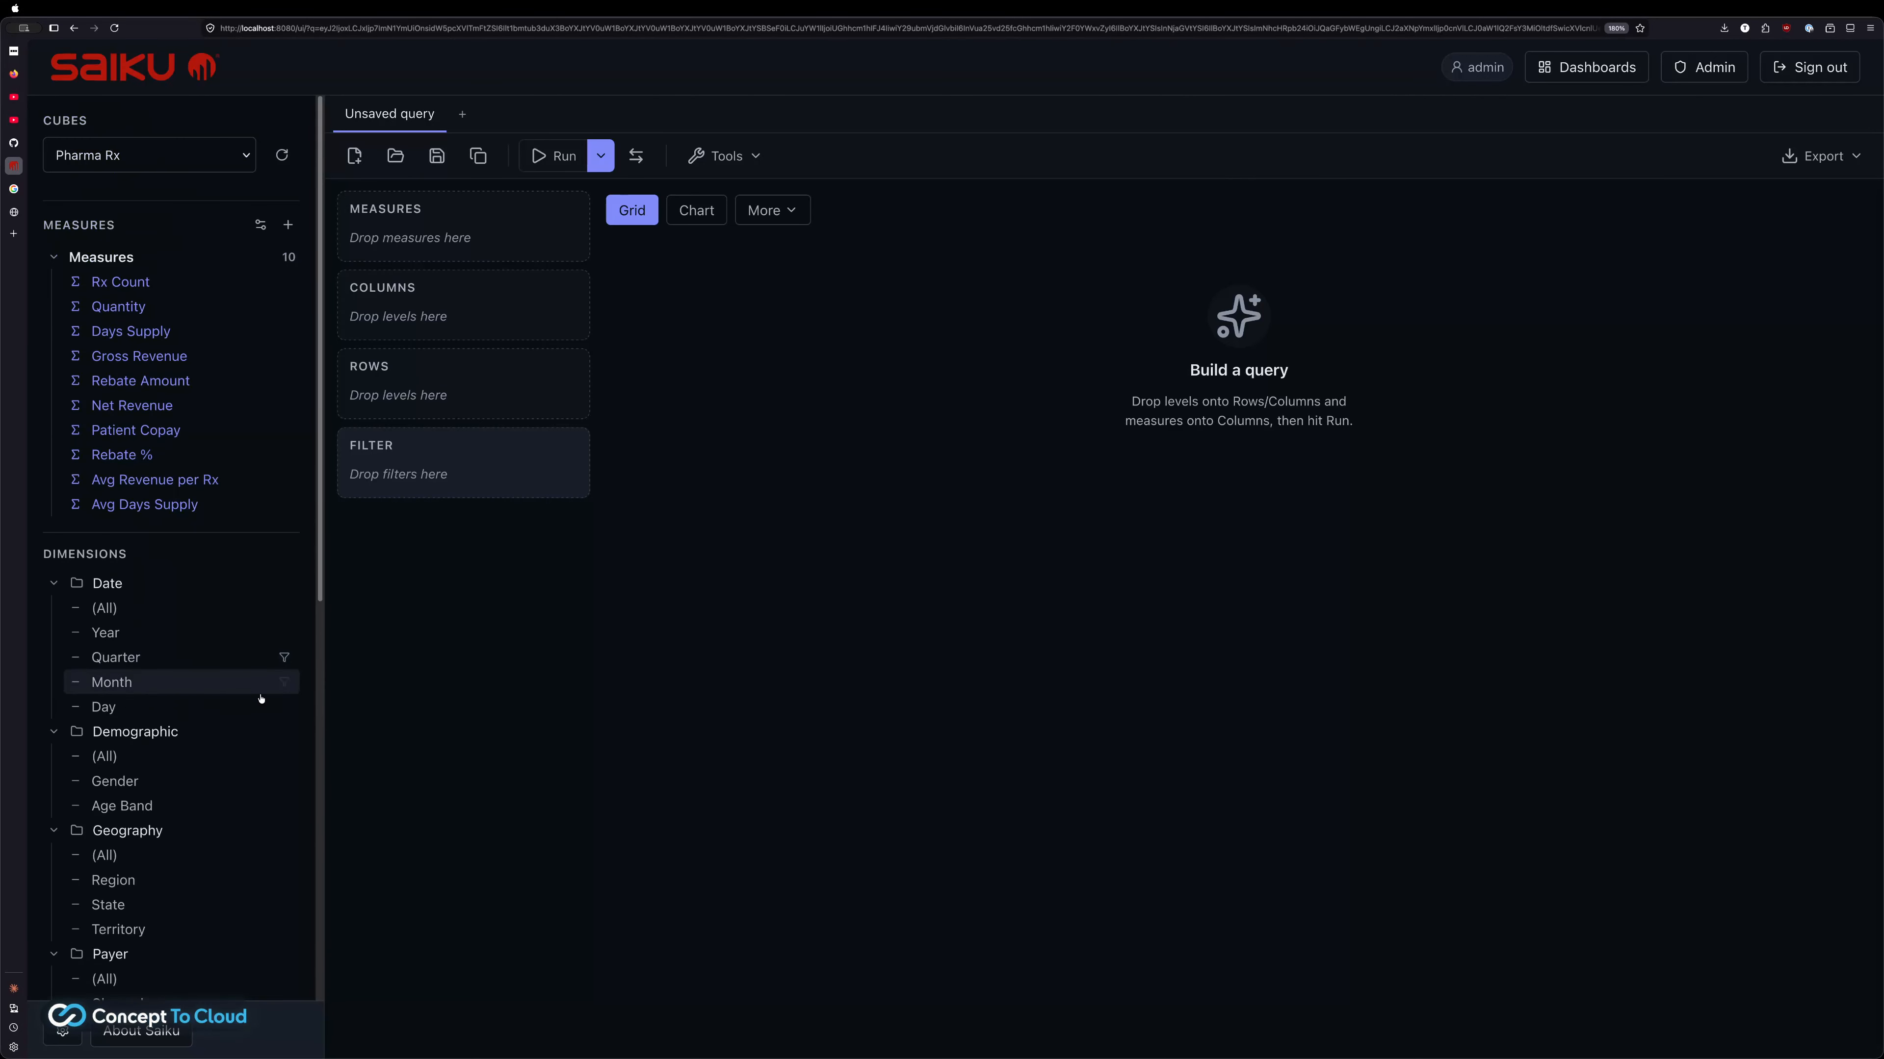
pyautogui.scroll(-5, 72, 697)
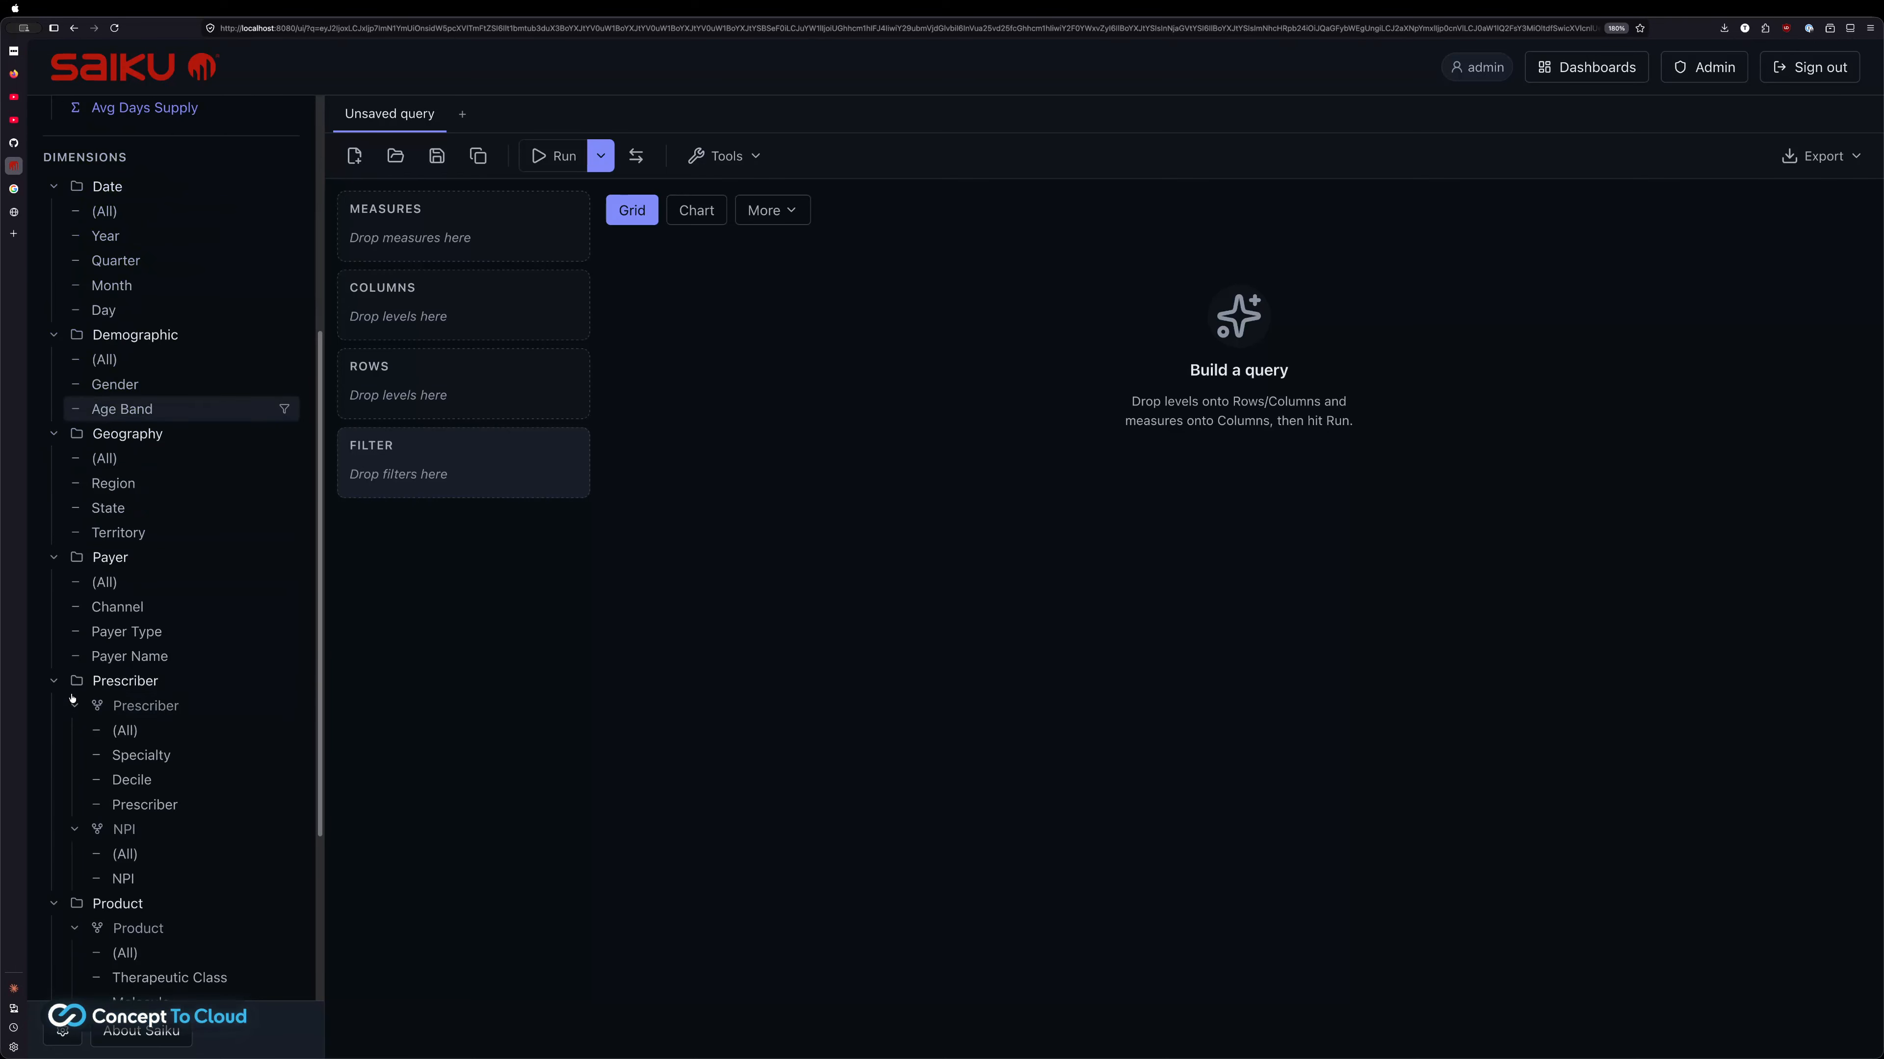
pyautogui.scroll(-1, 72, 697)
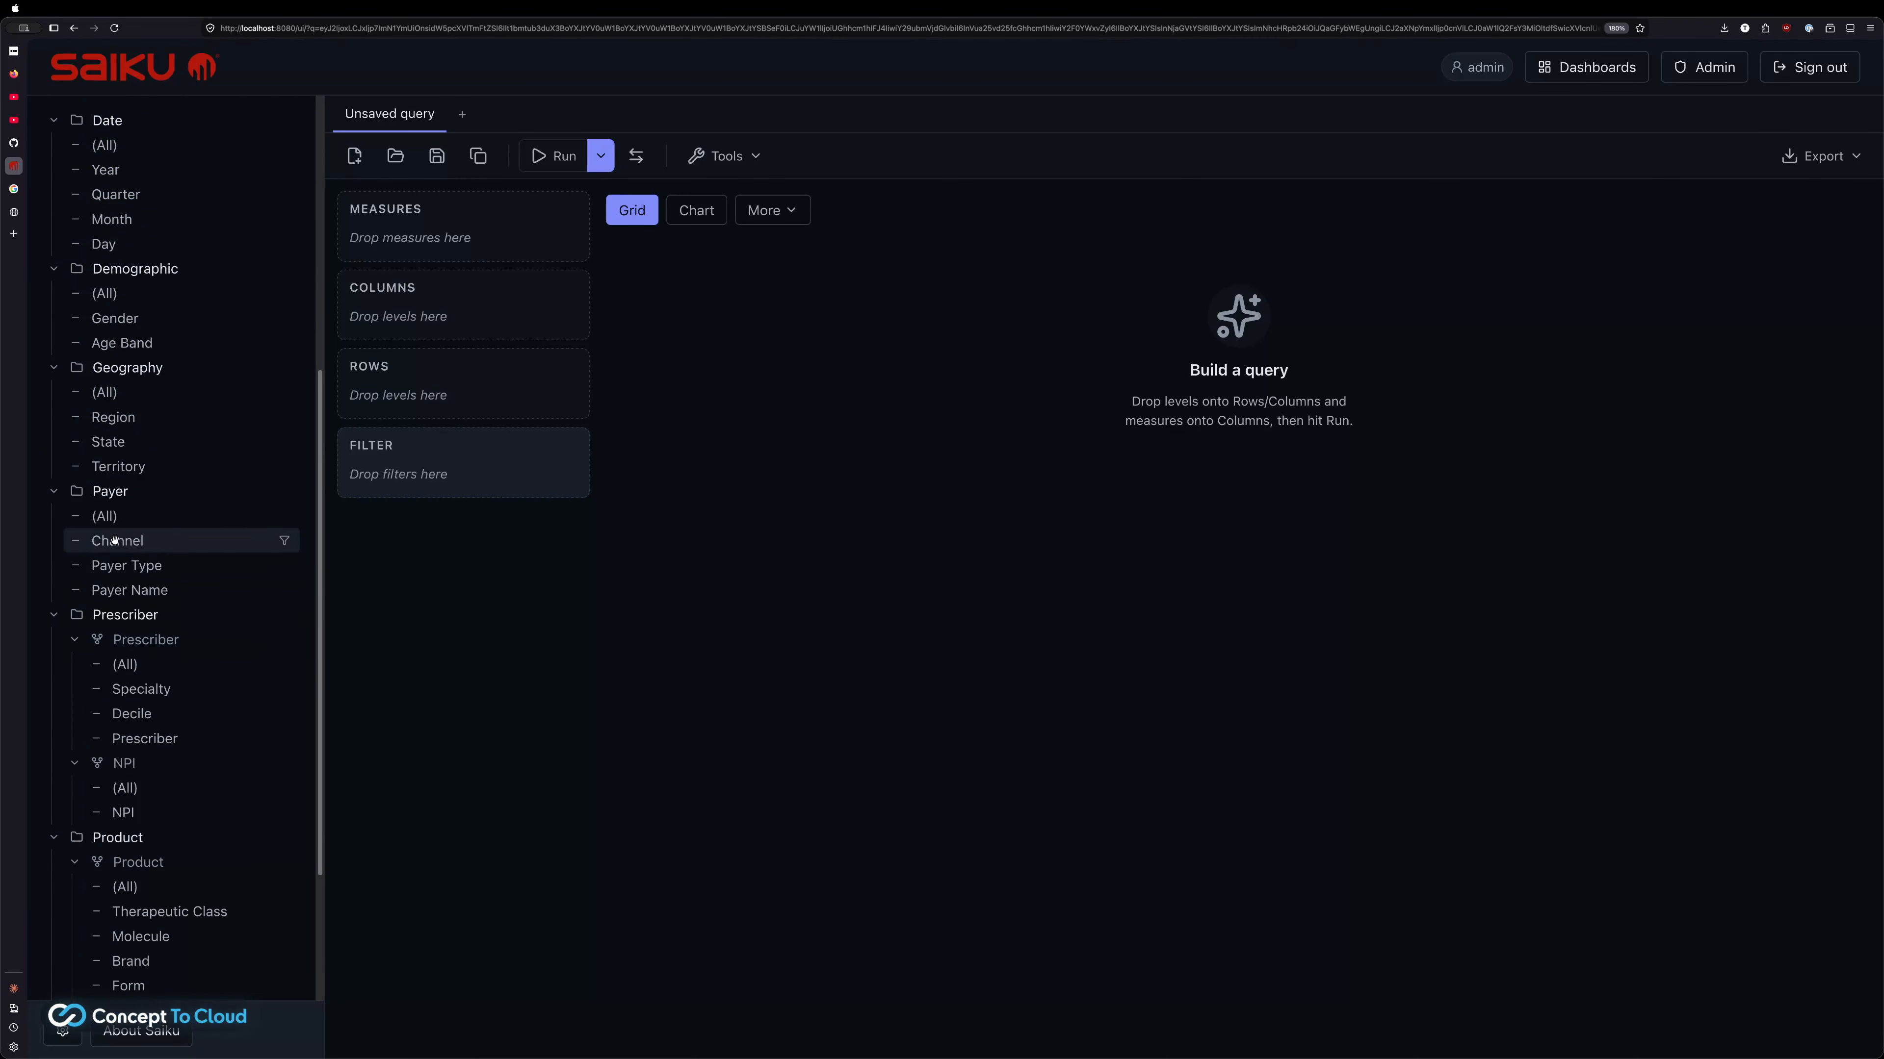
pyautogui.scroll(-3, 114, 540)
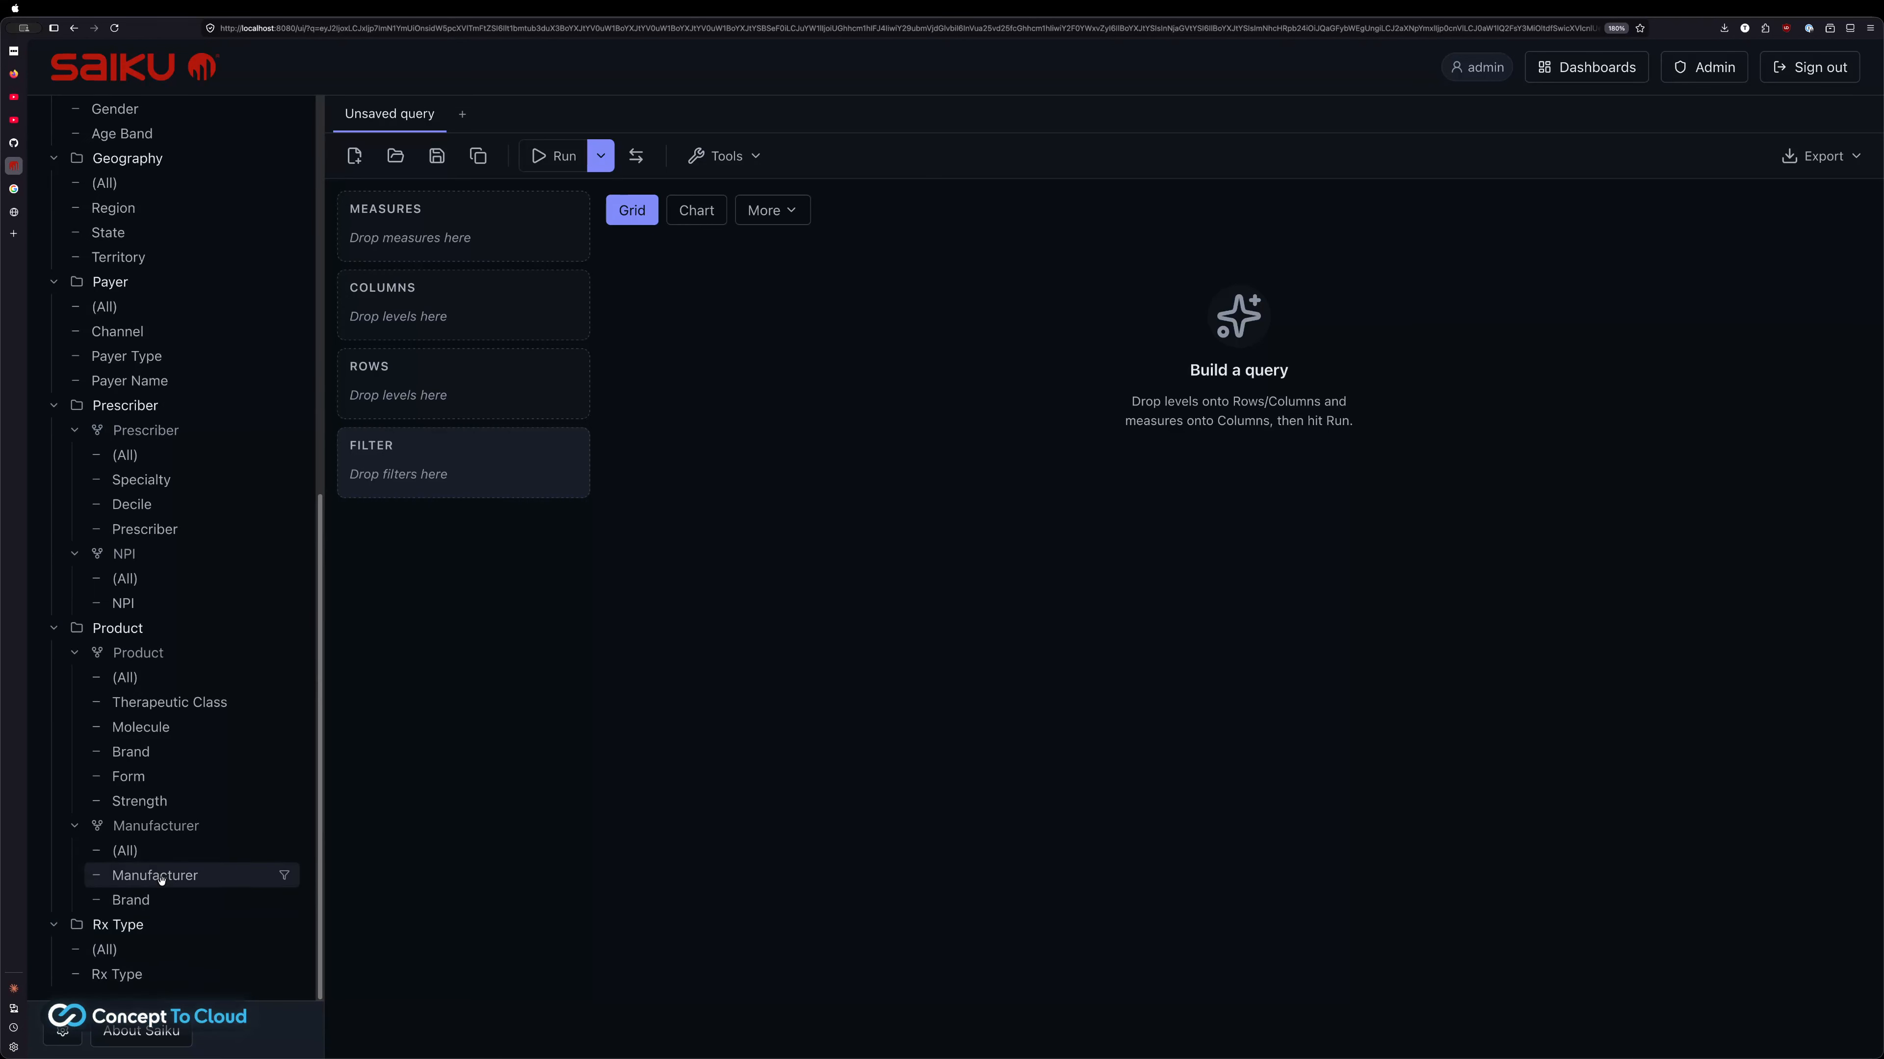
pyautogui.scroll(10, 160, 891)
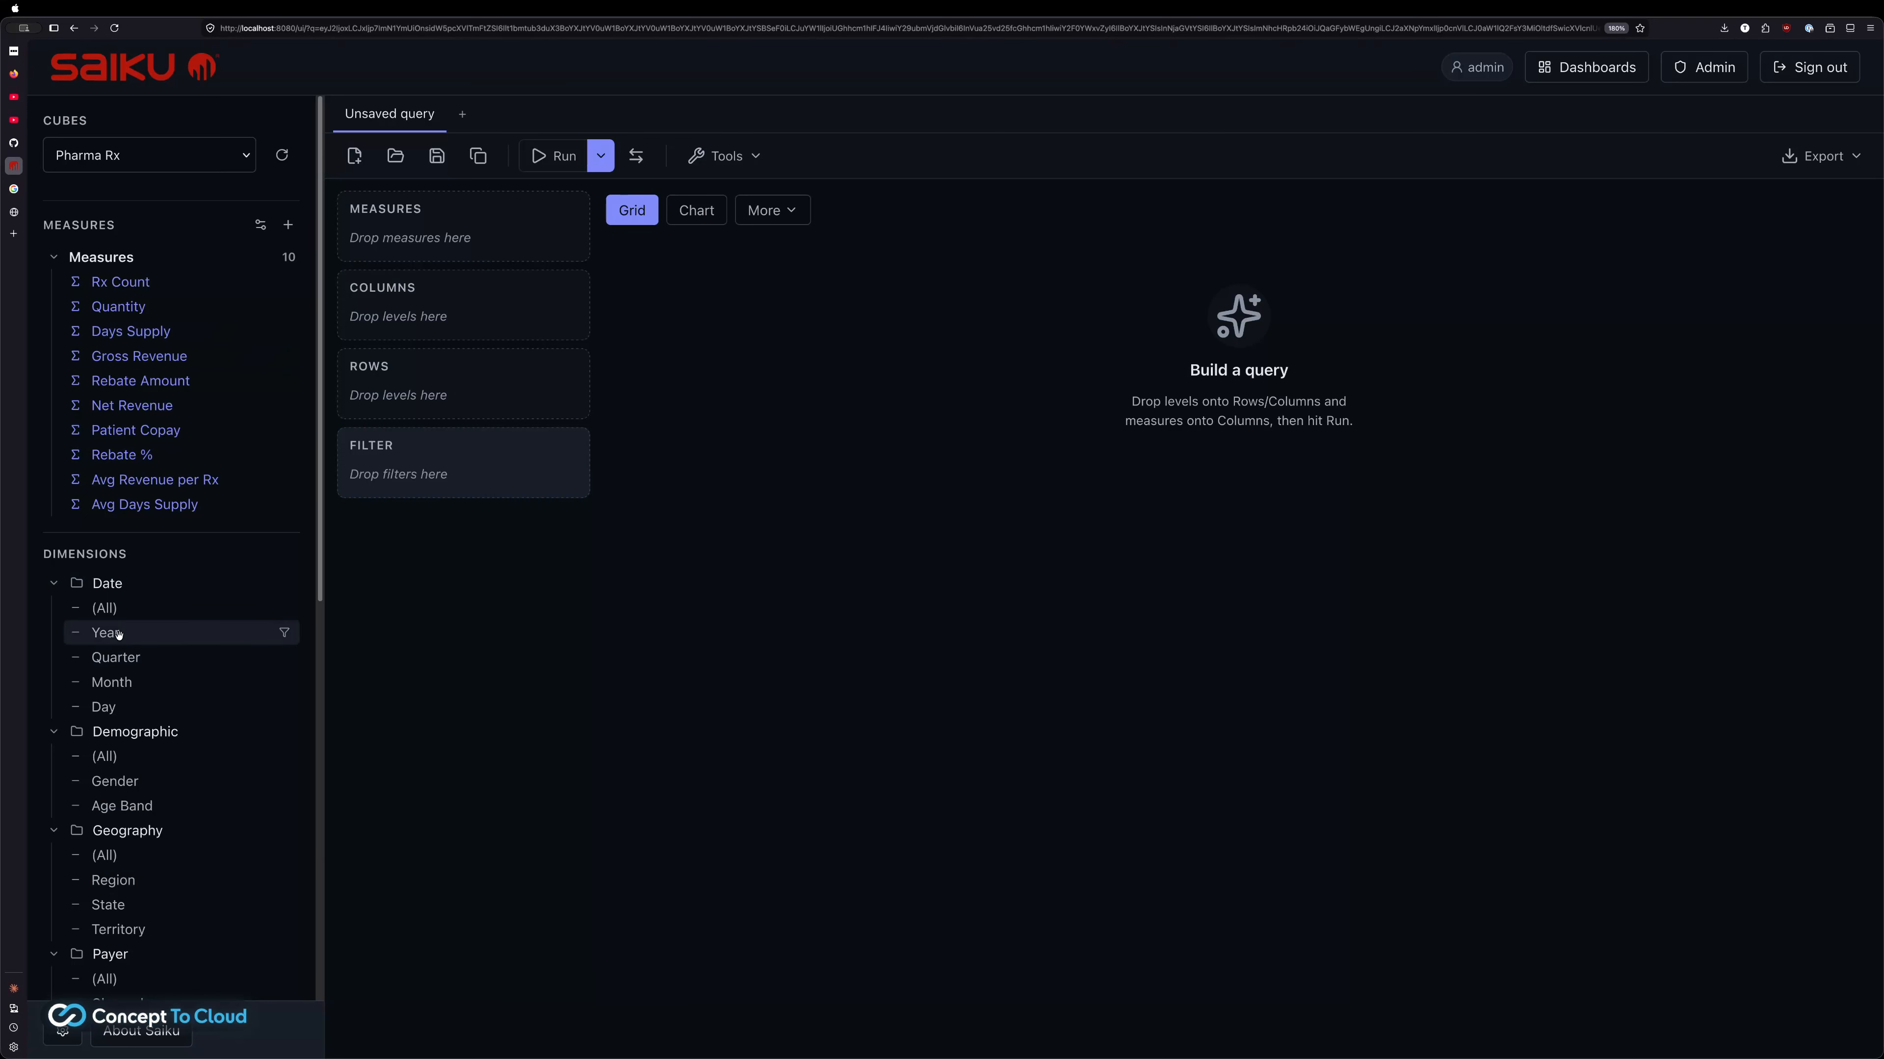
# Put Date › Year on rows, add Quantity as the measure, and nest Month under Year
pyautogui.moveTo(119, 634); pyautogui.dragTo(400, 394)
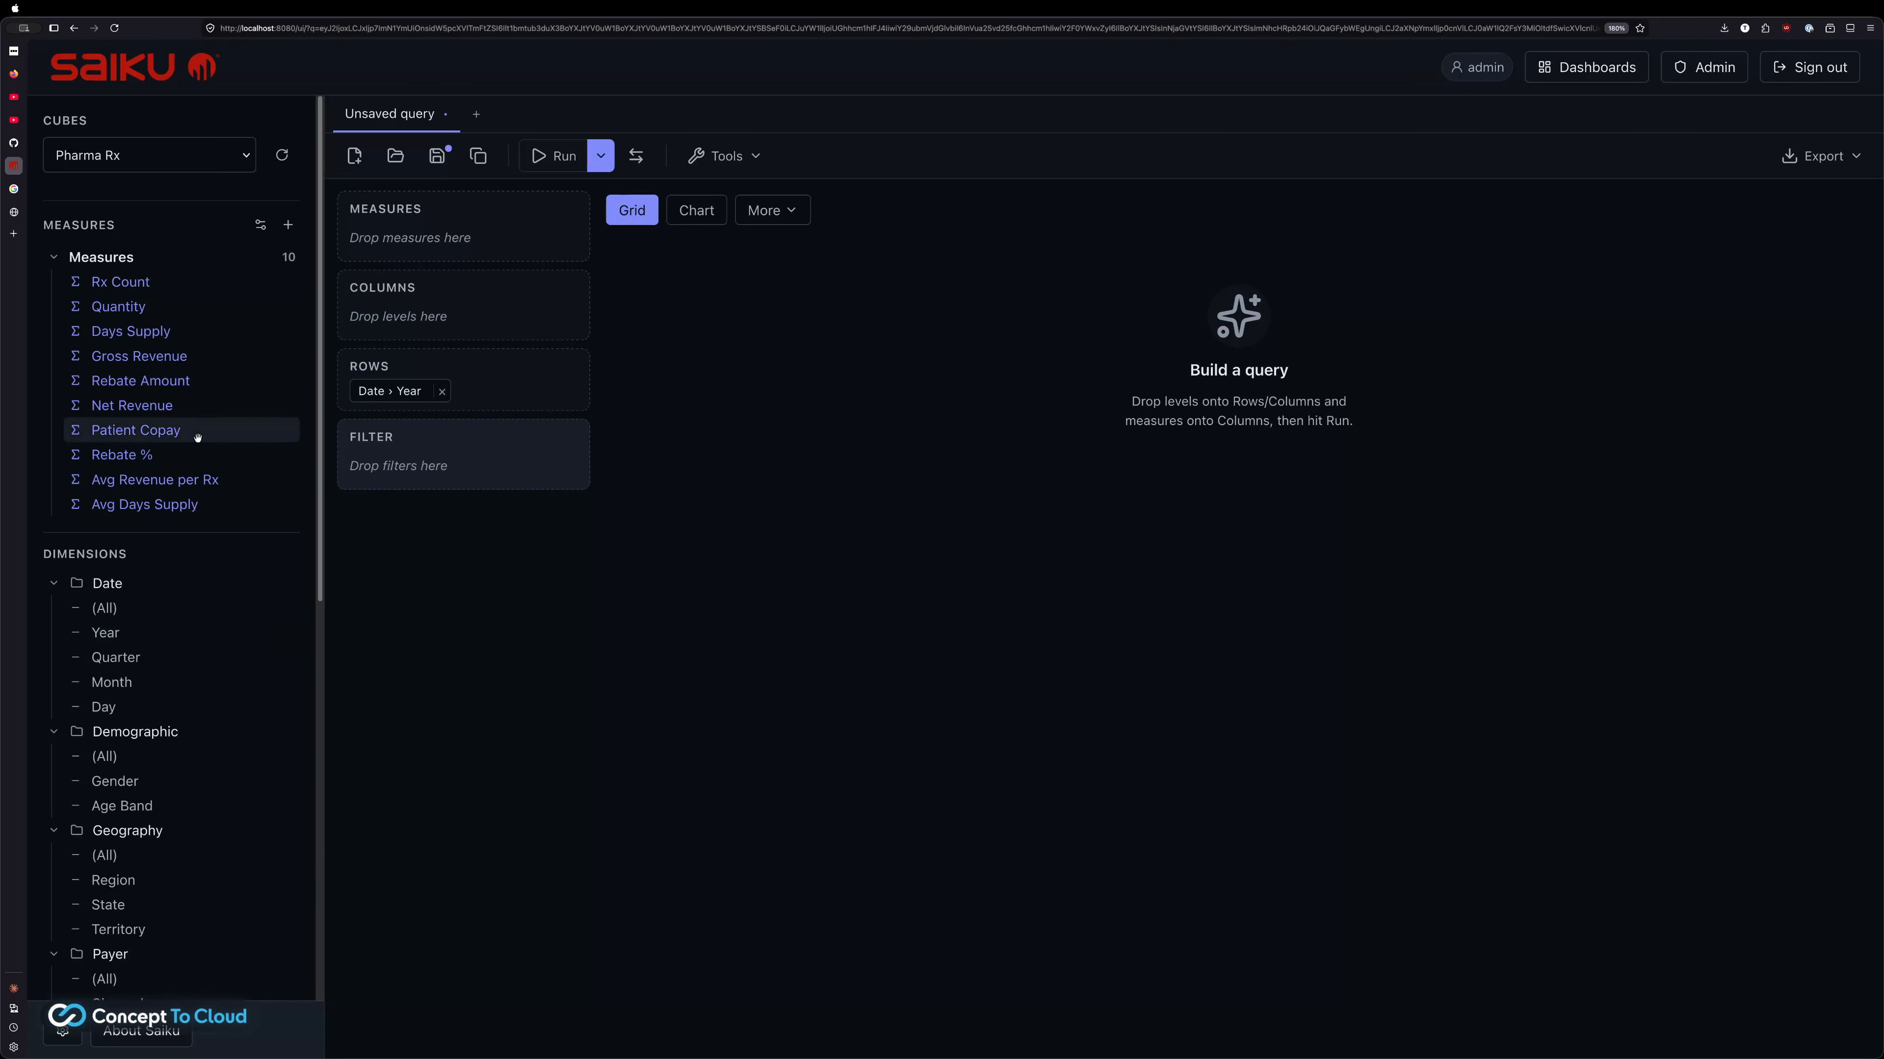
pyautogui.doubleClick(110, 305)
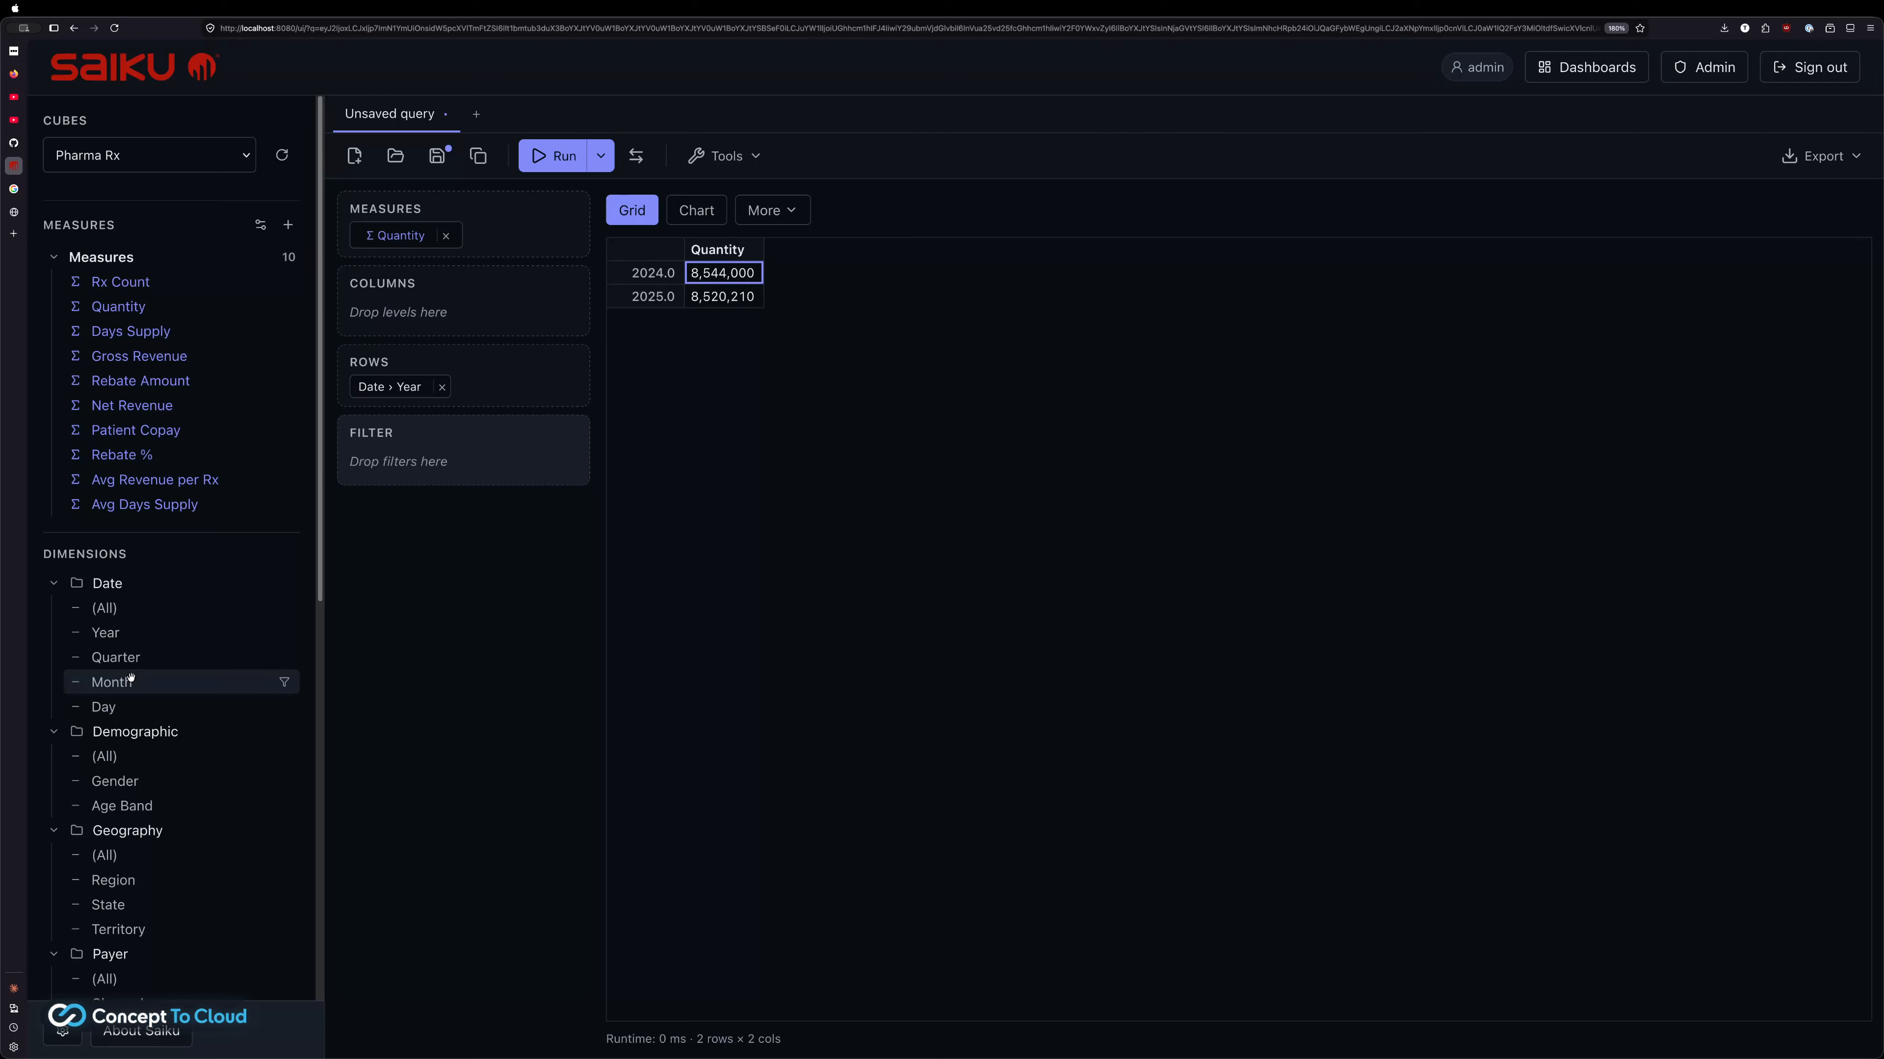
pyautogui.moveTo(329, 532); pyautogui.dragTo(462, 409)
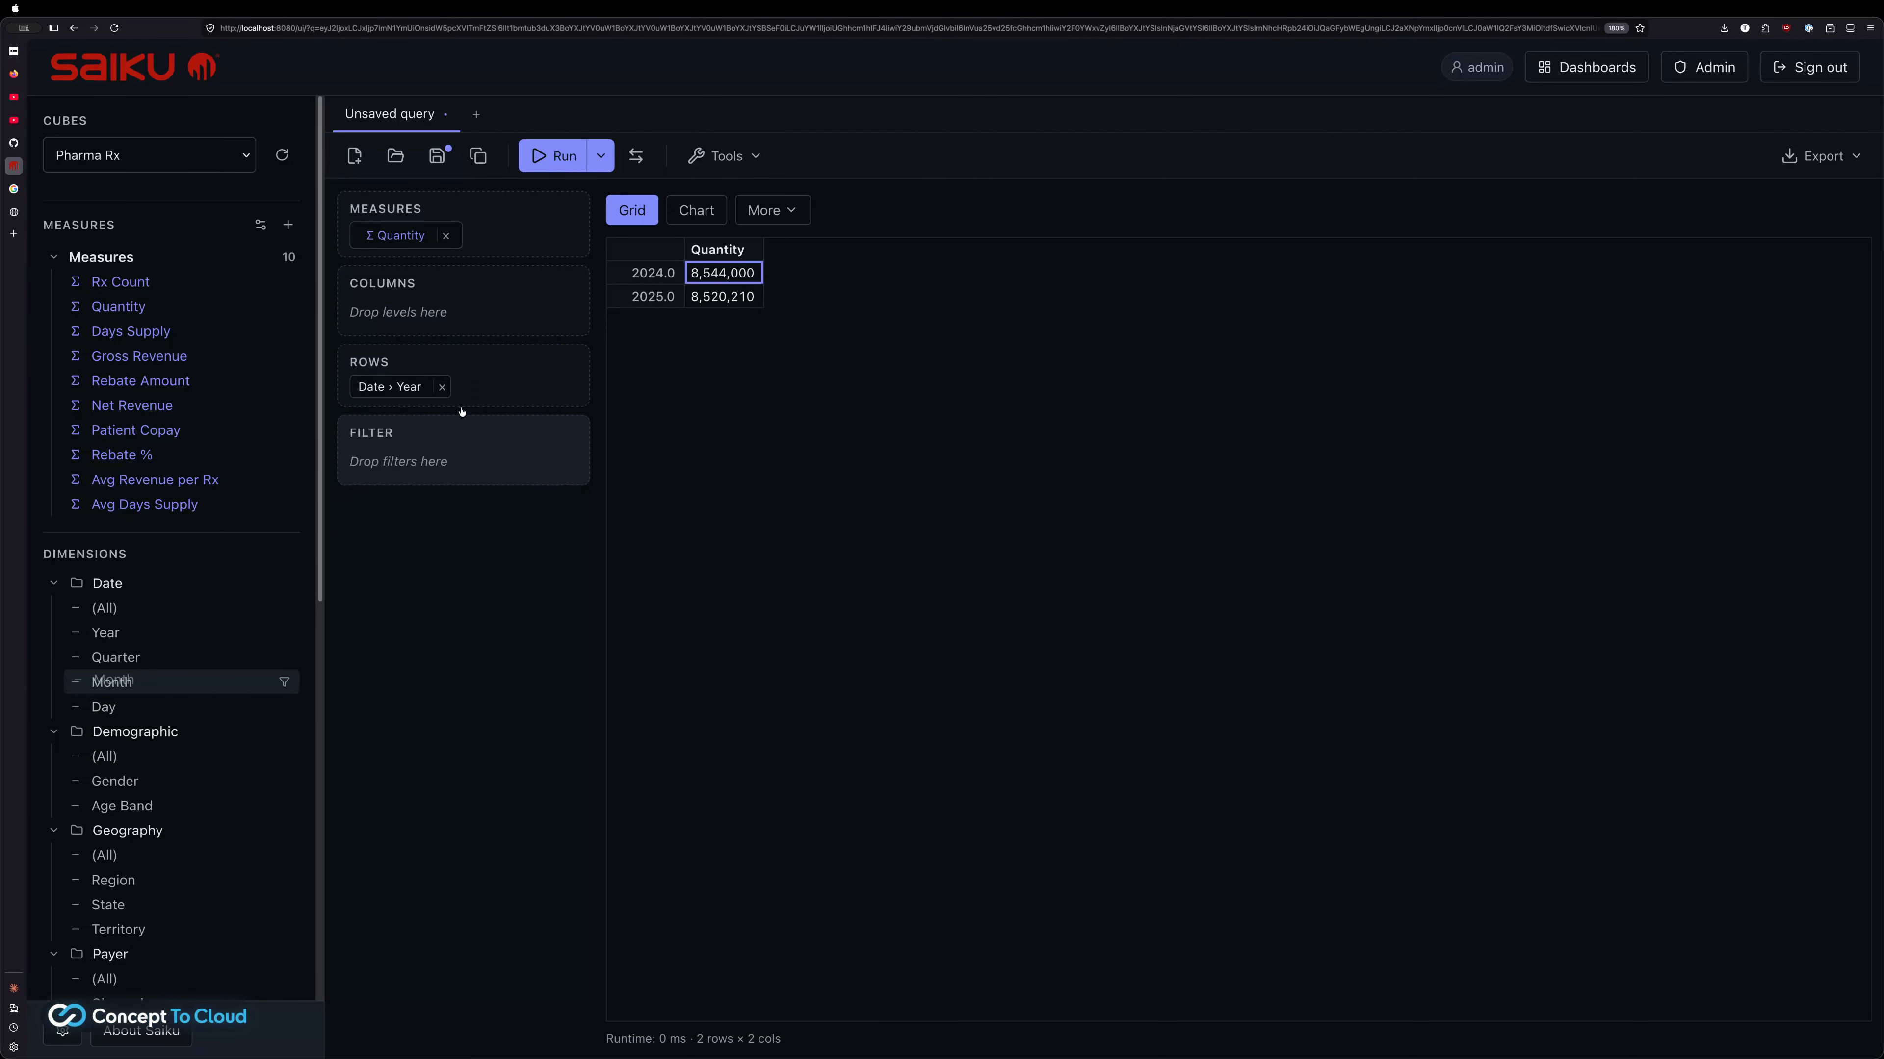
pyautogui.doubleClick(111, 681)
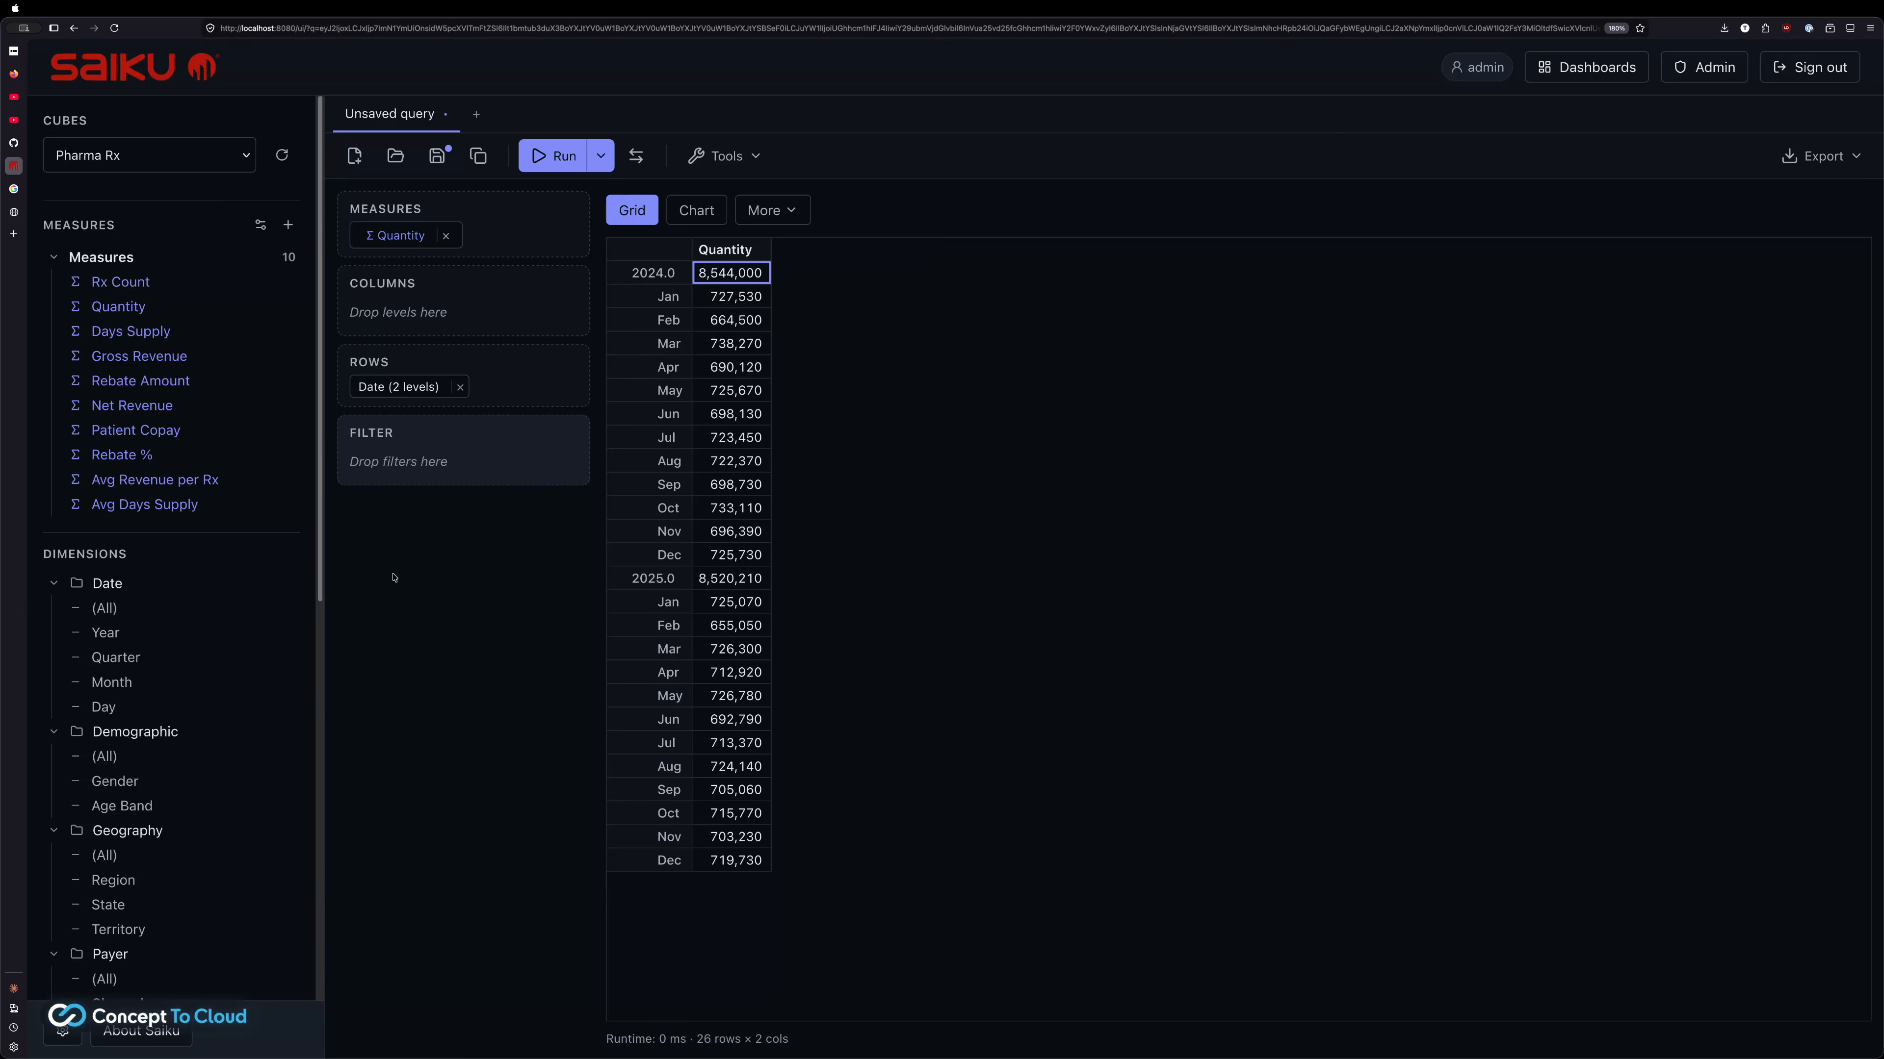
# Add Days Supply beside Quantity in the measures and check the monthly values
pyautogui.click(154, 338)
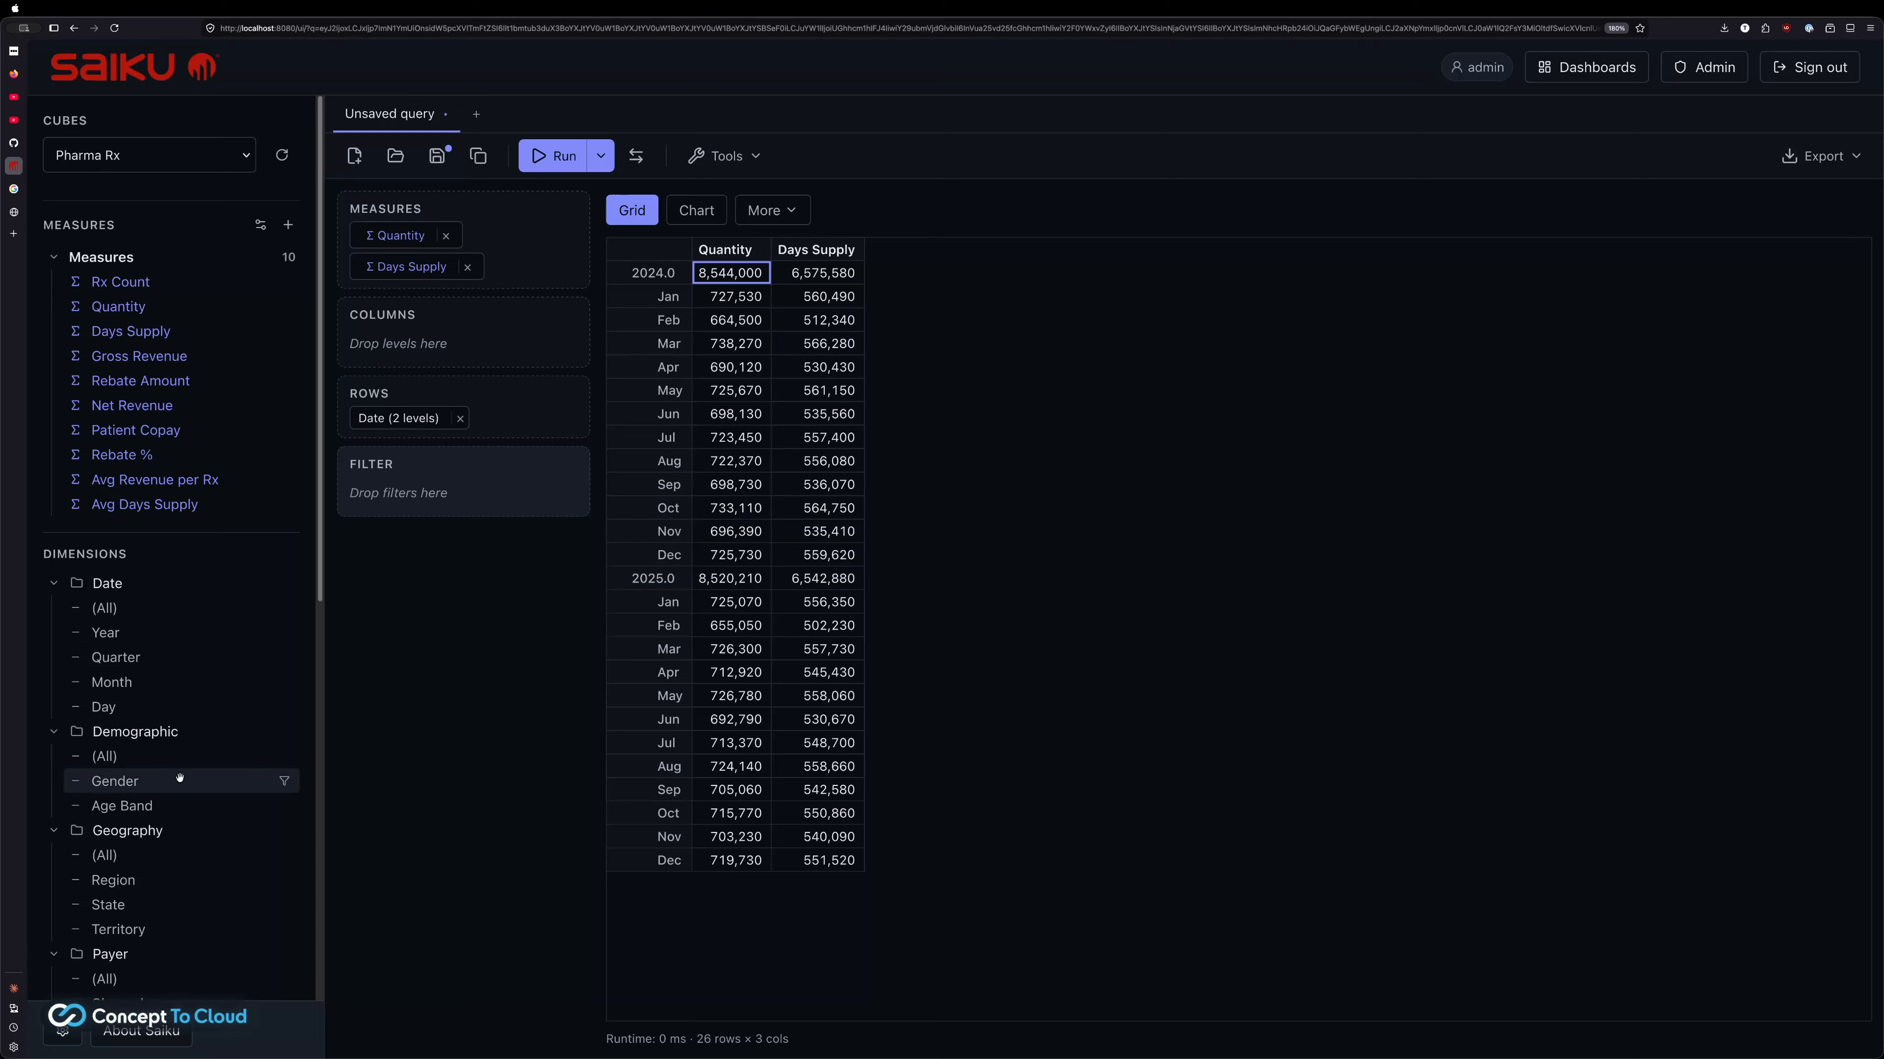
pyautogui.scroll(-5, 180, 777)
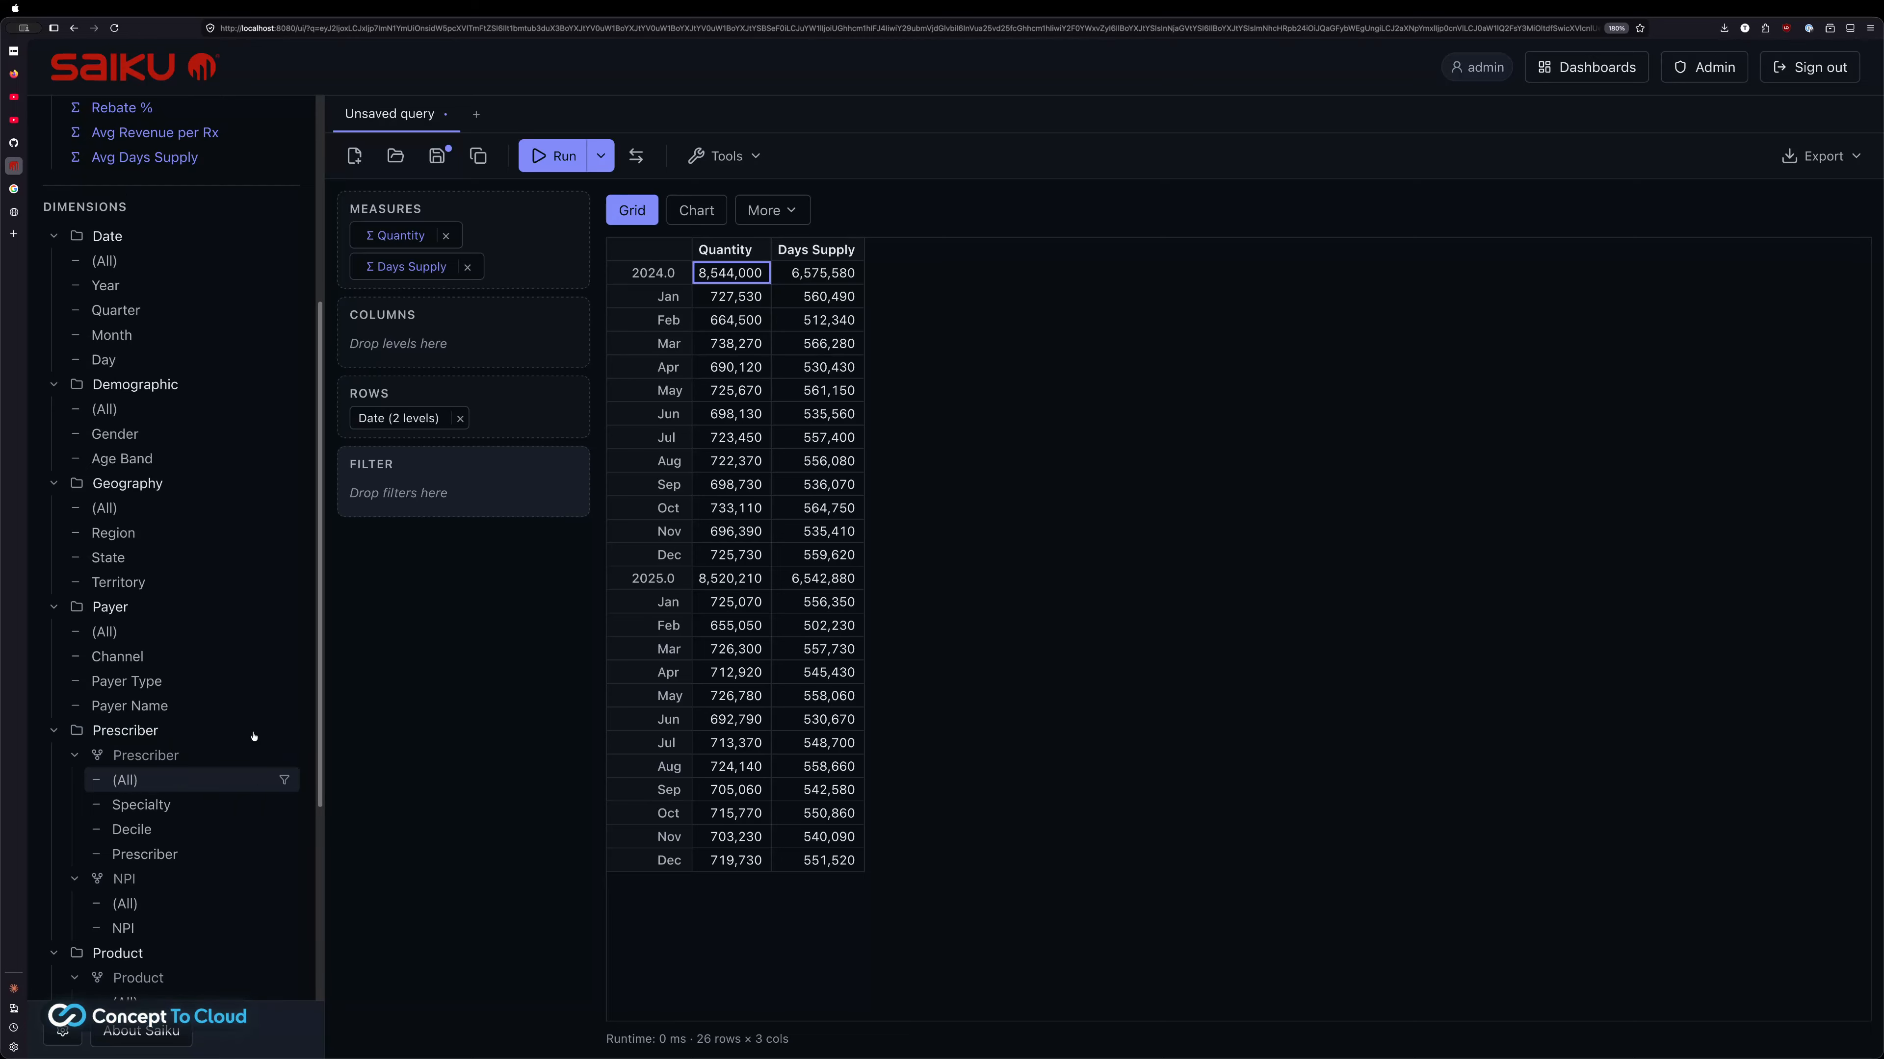
pyautogui.scroll(1, 150, 660)
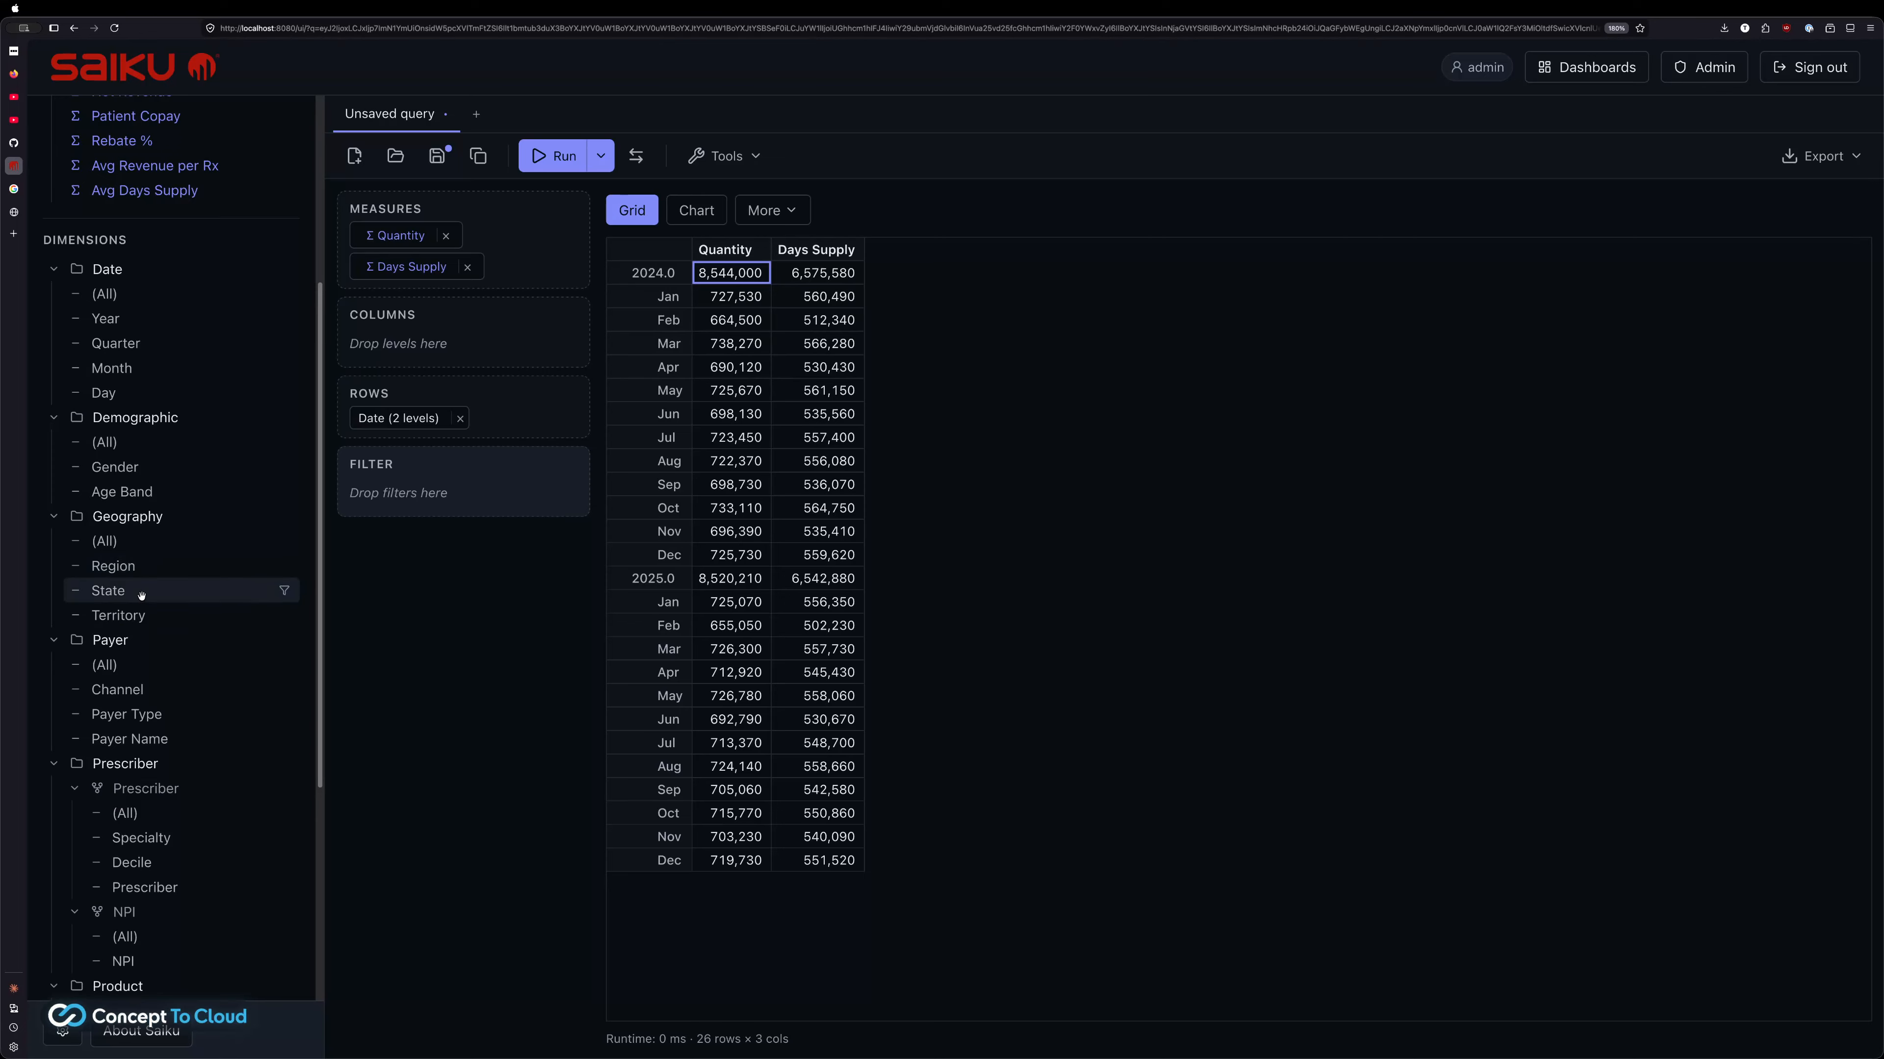
# Put Geography › State first on rows, with Year and Month re-added beneath it
pyautogui.moveTo(333, 440); pyautogui.dragTo(421, 420)
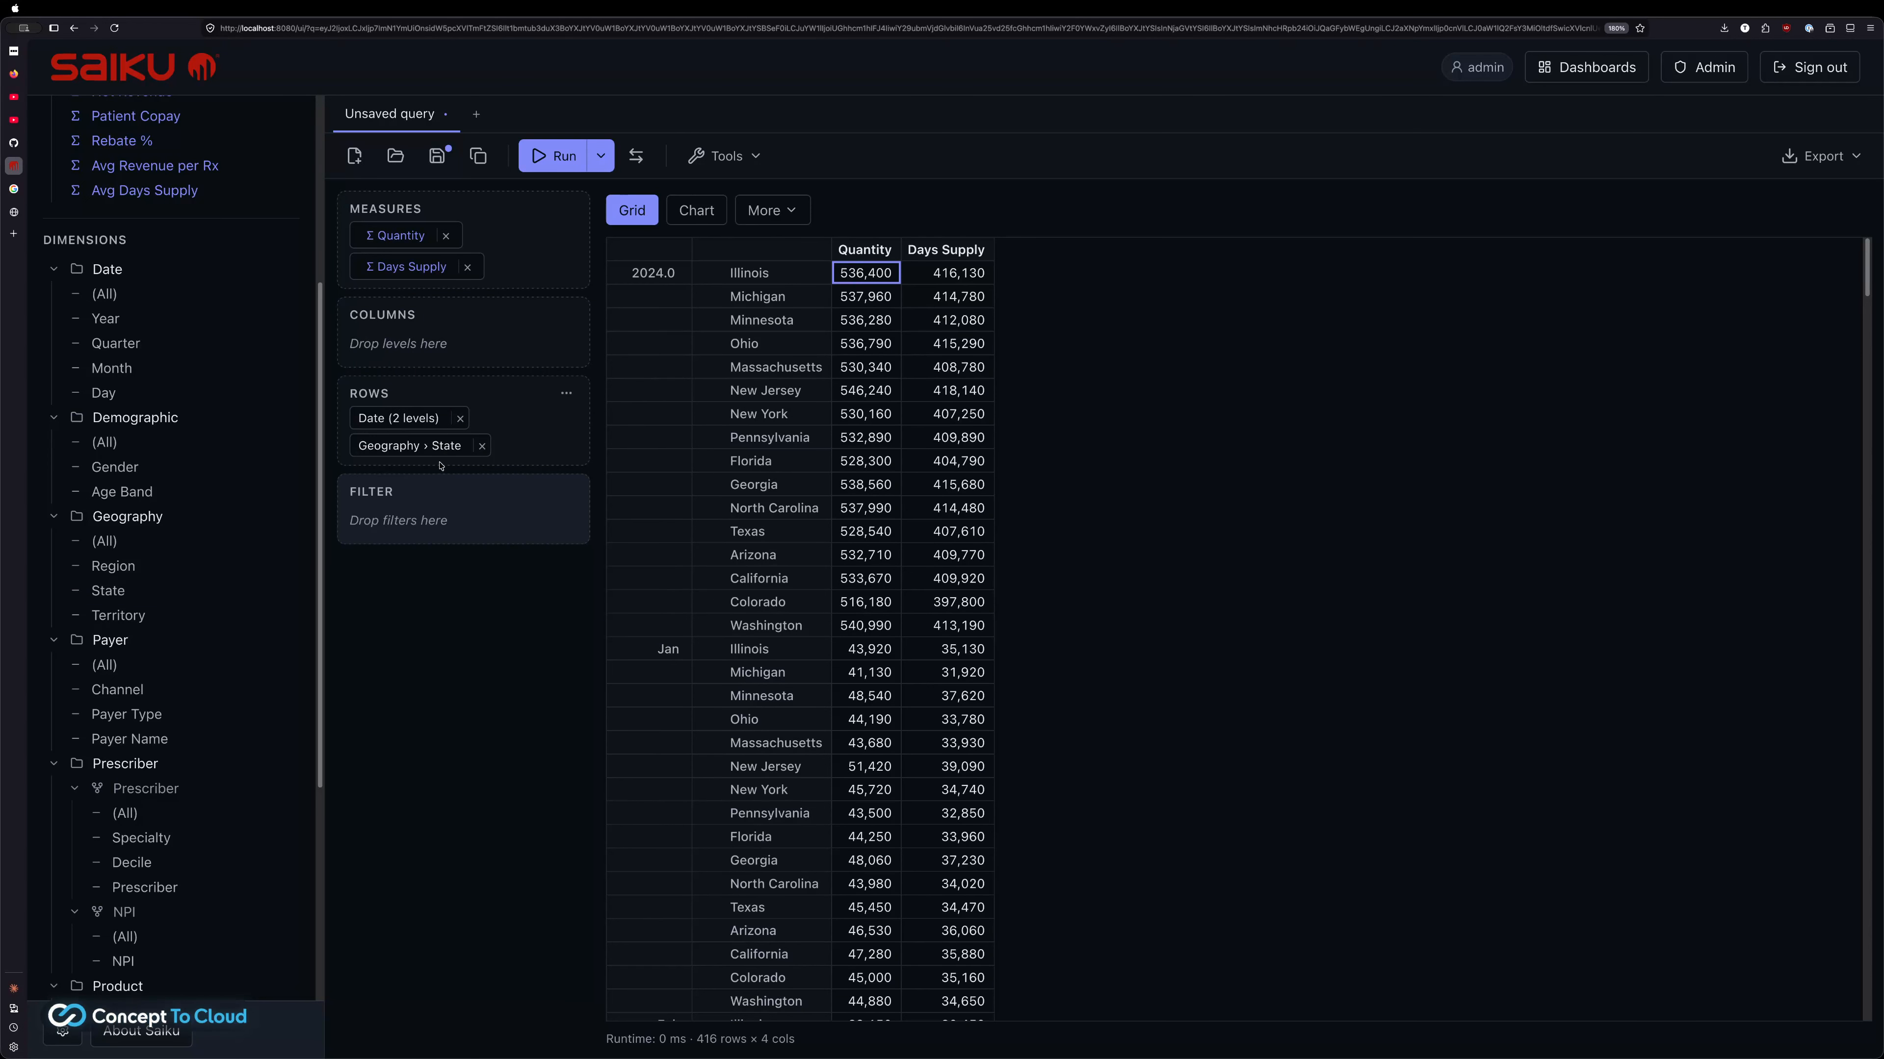
pyautogui.moveTo(441, 441)
pyautogui.mouseDown()
pyautogui.moveTo(442, 401)
pyautogui.moveTo(426, 473)
pyautogui.moveTo(406, 397)
pyautogui.moveTo(410, 449)
pyautogui.mouseUp()
pyautogui.click(459, 420)
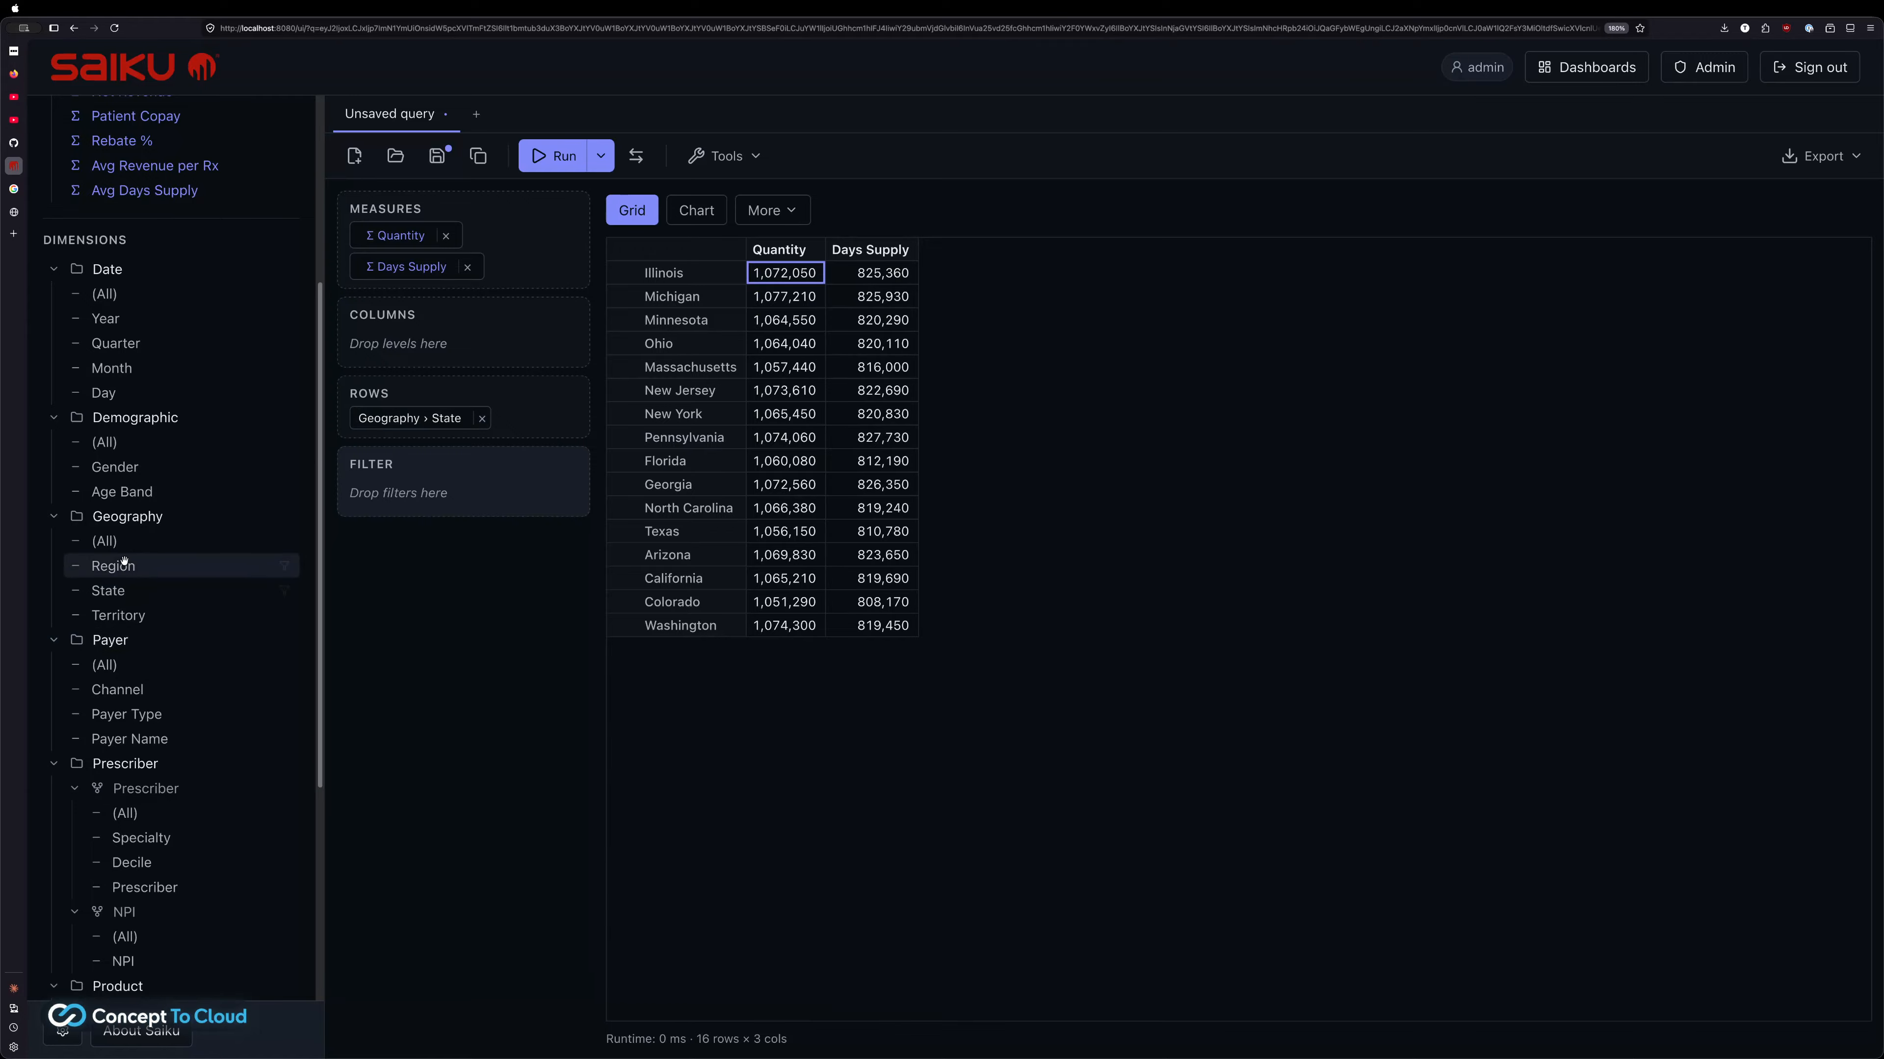
pyautogui.doubleClick(107, 319)
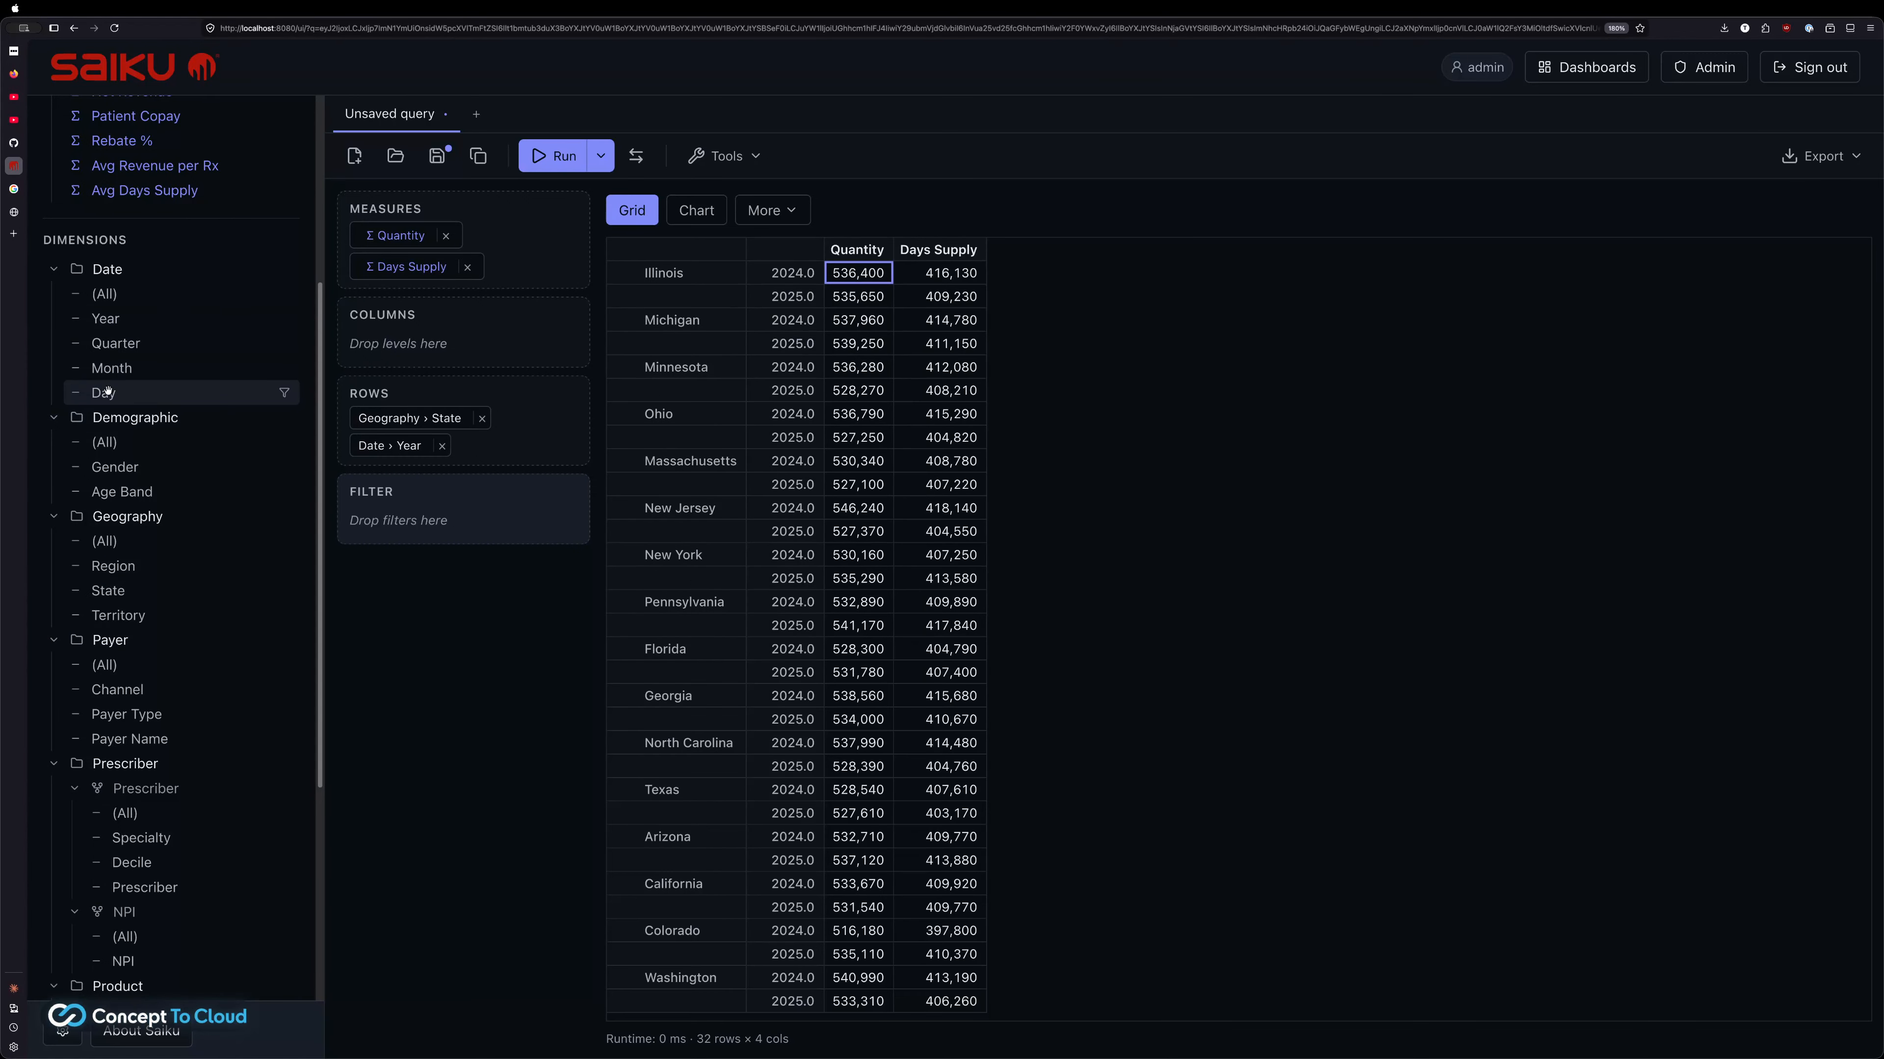
pyautogui.doubleClick(111, 368)
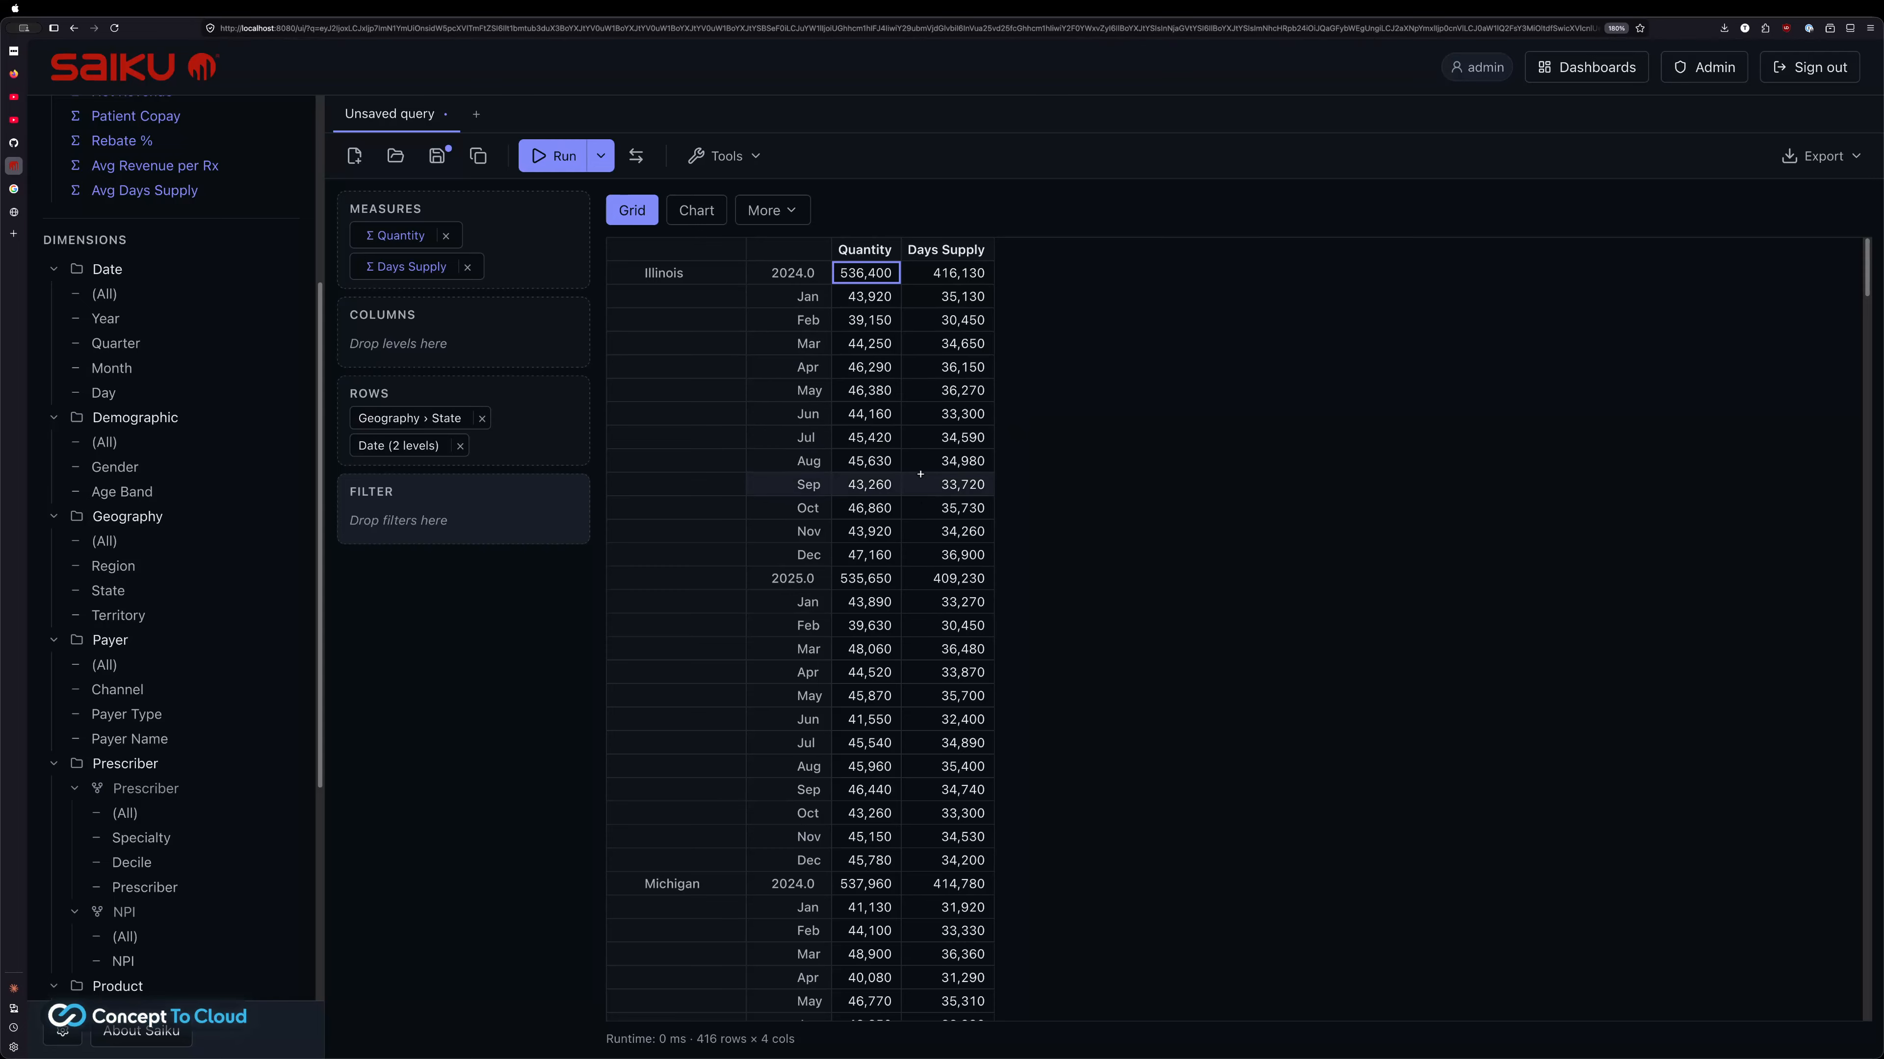
pyautogui.scroll(4, 292, 500)
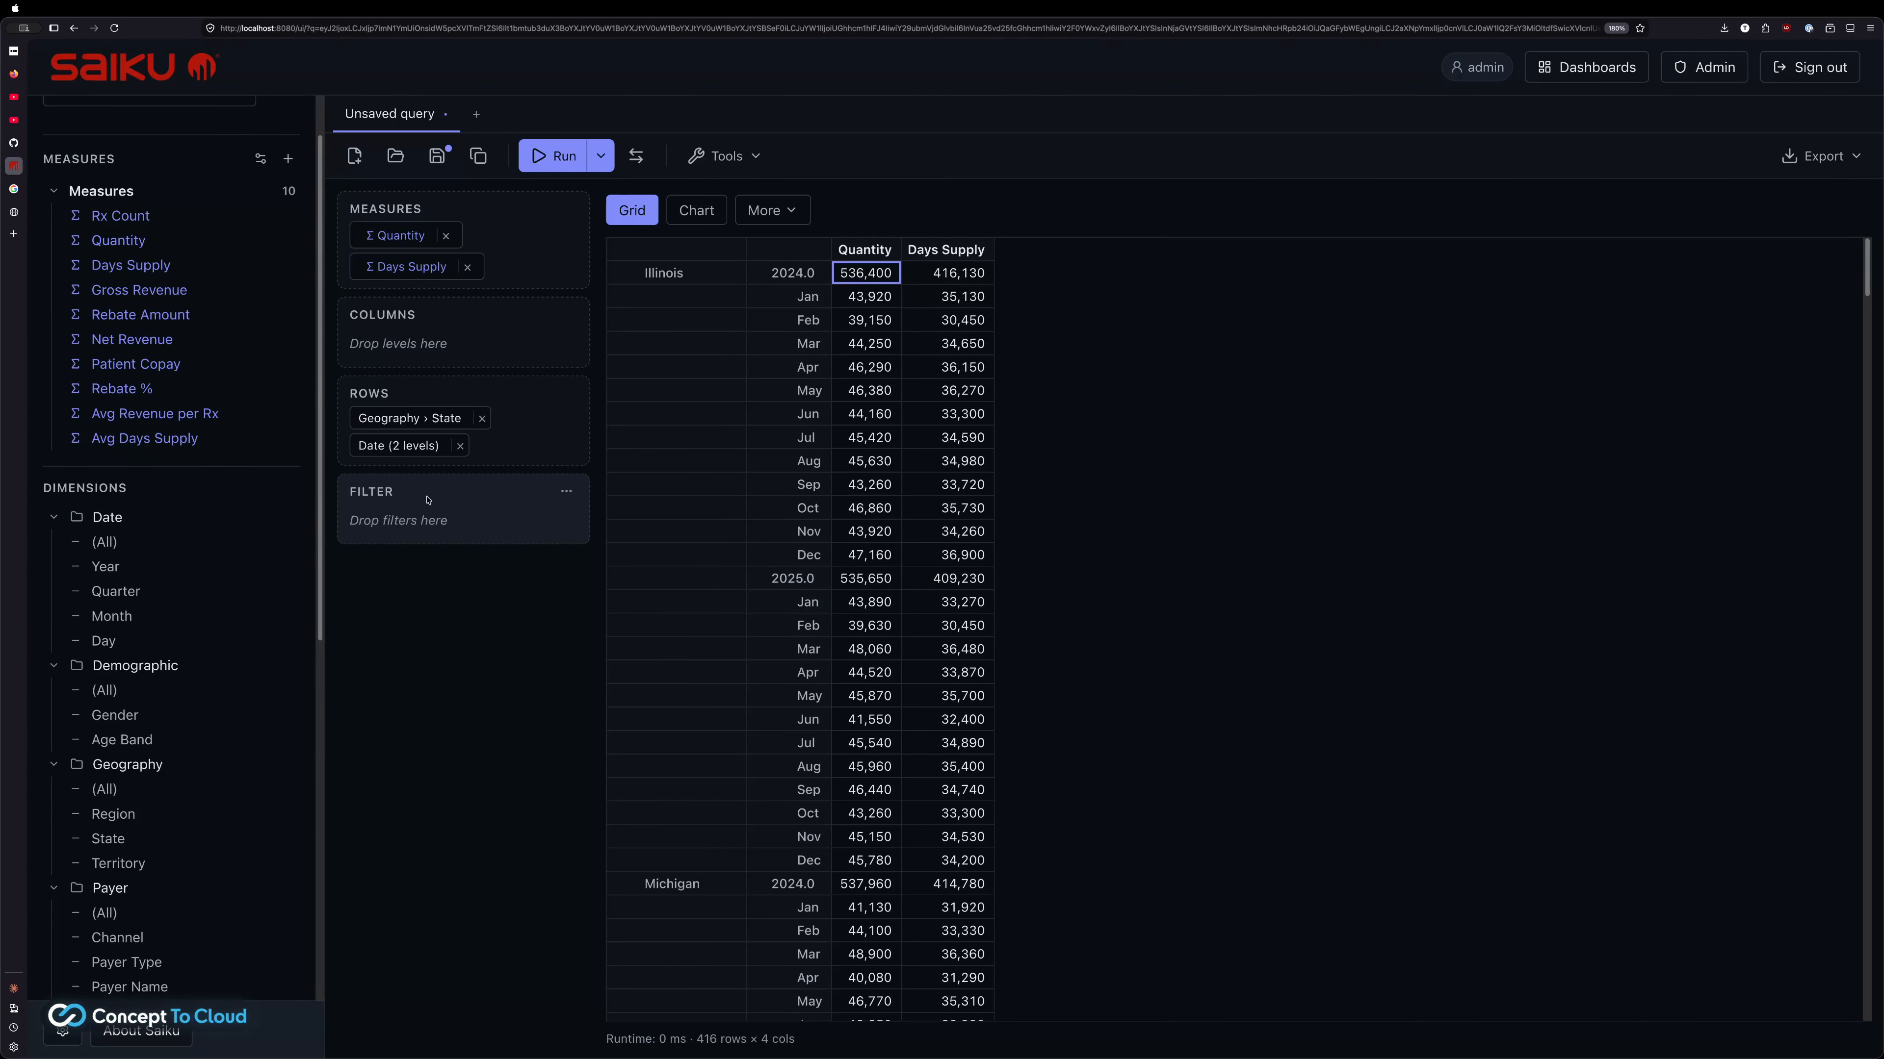
pyautogui.scroll(-9, 701, 668)
pyautogui.scroll(-20, 701, 670)
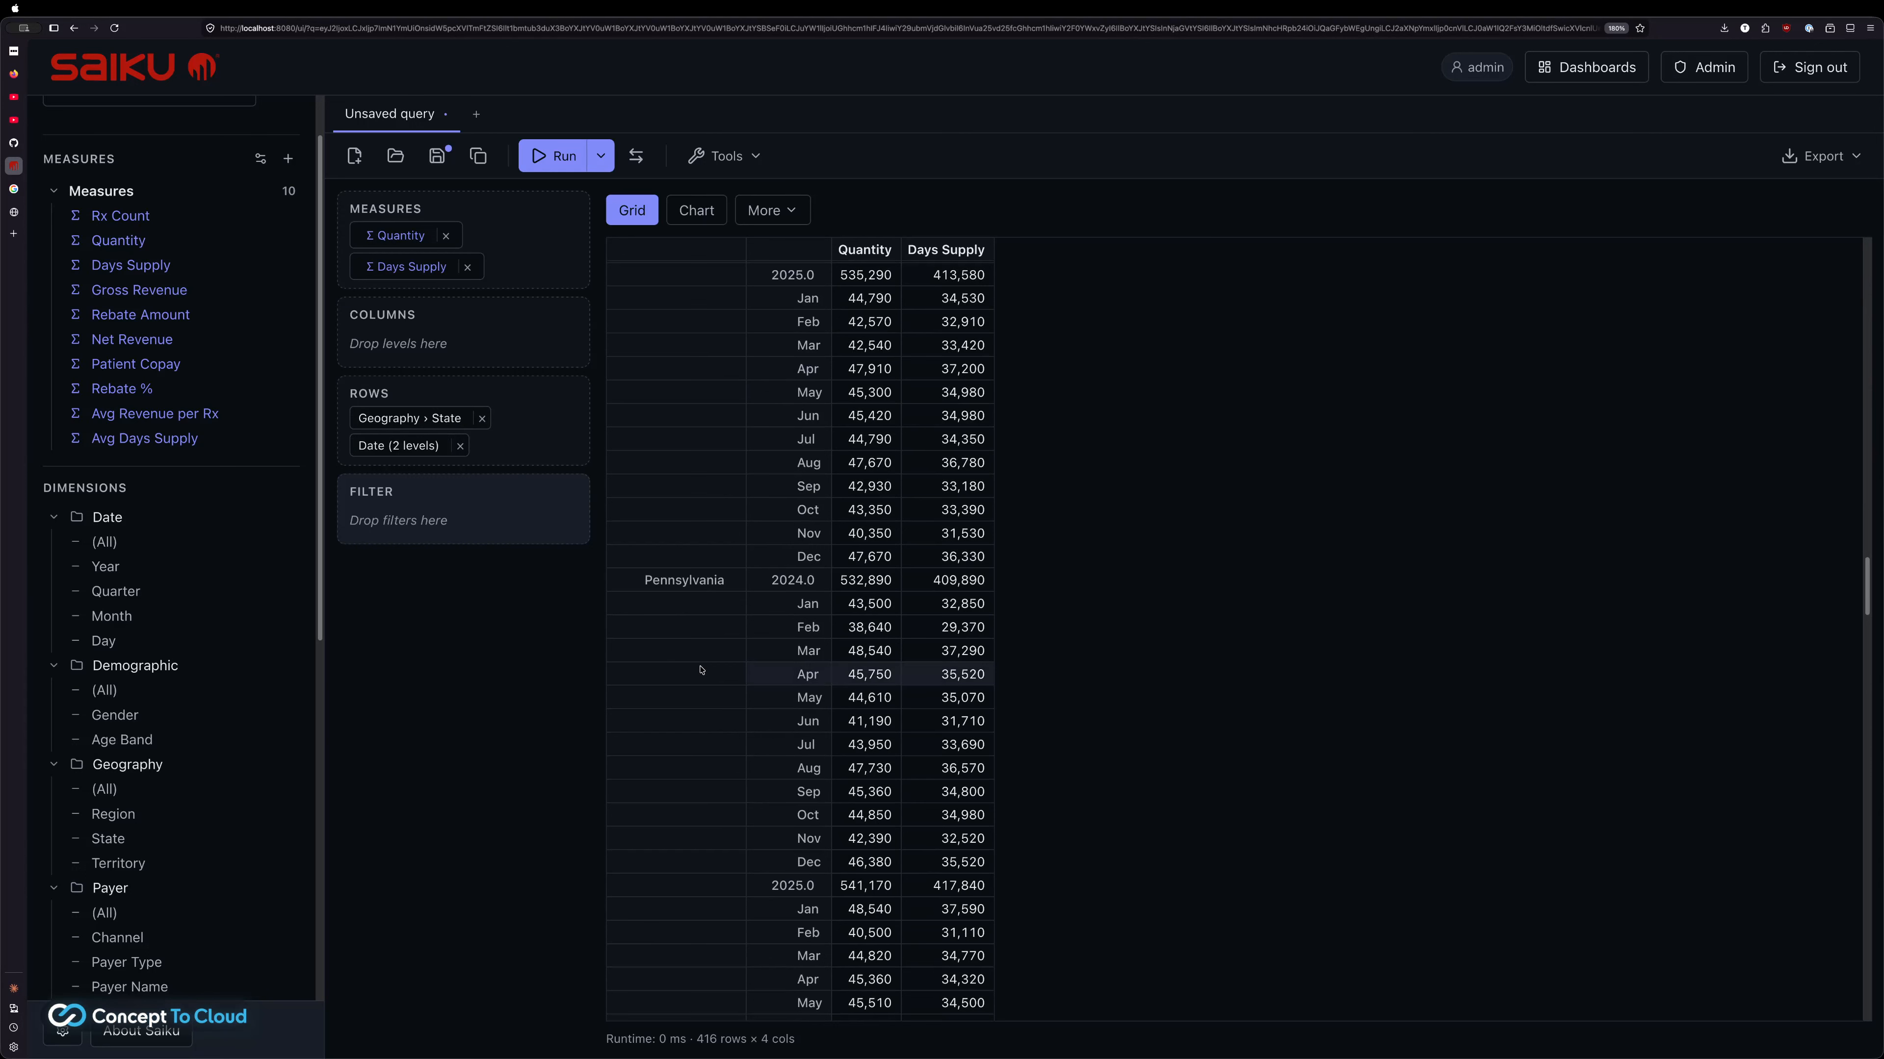
pyautogui.scroll(12, 701, 670)
pyautogui.scroll(20, 701, 670)
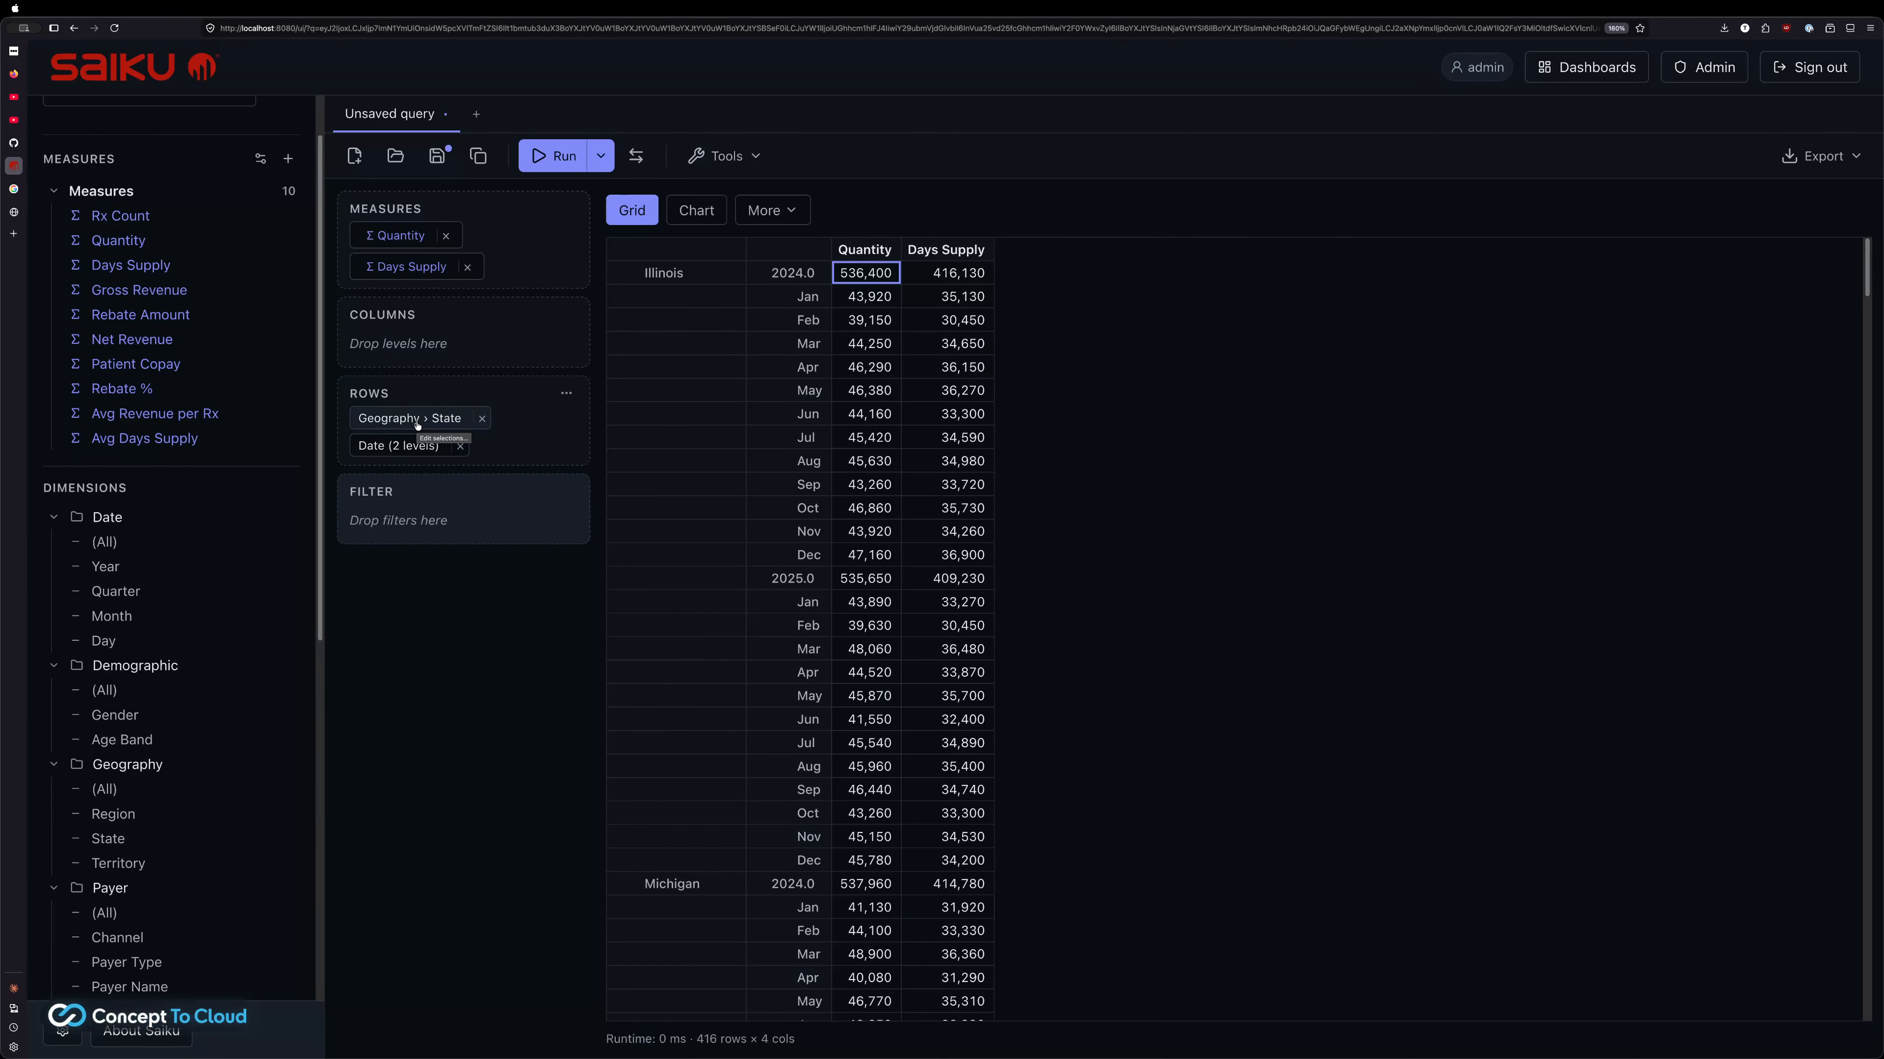
pyautogui.moveTo(417, 424); pyautogui.dragTo(421, 343)
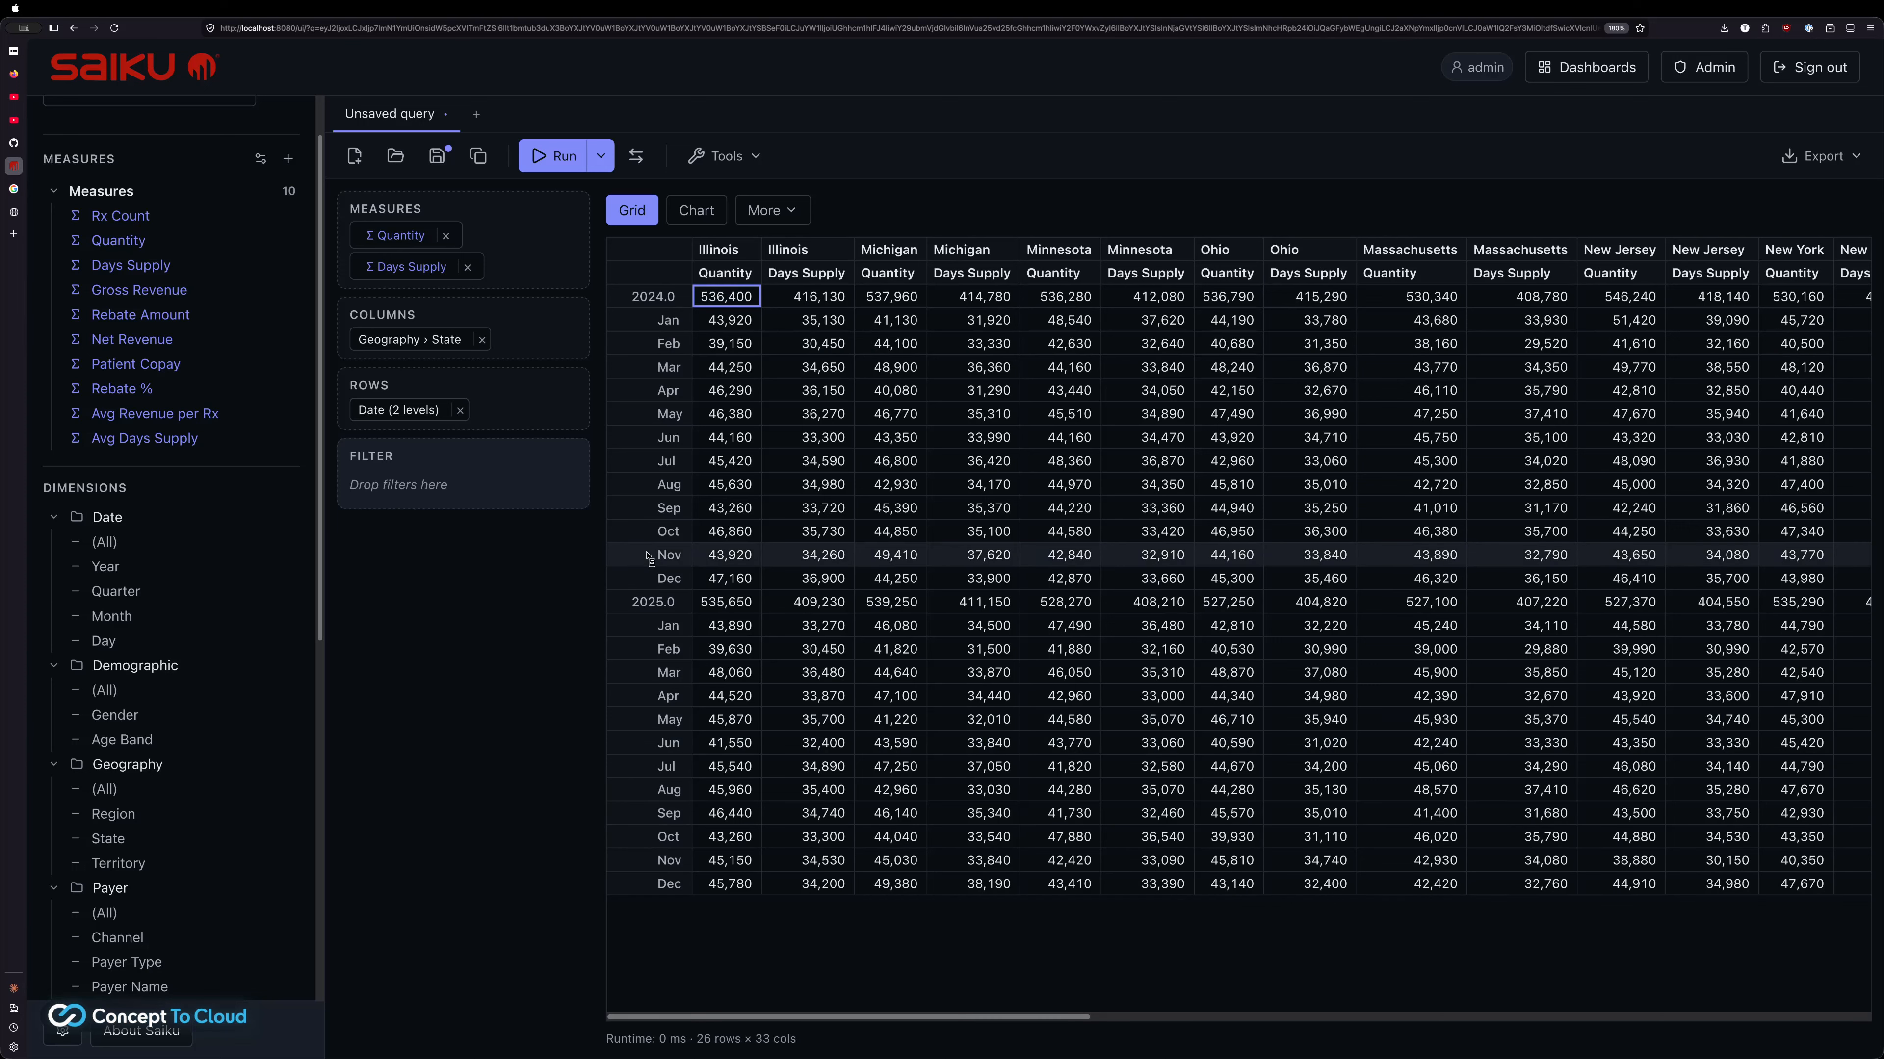
# Open the More display-mode menu for the pivoted state-column grid
pyautogui.click(774, 213)
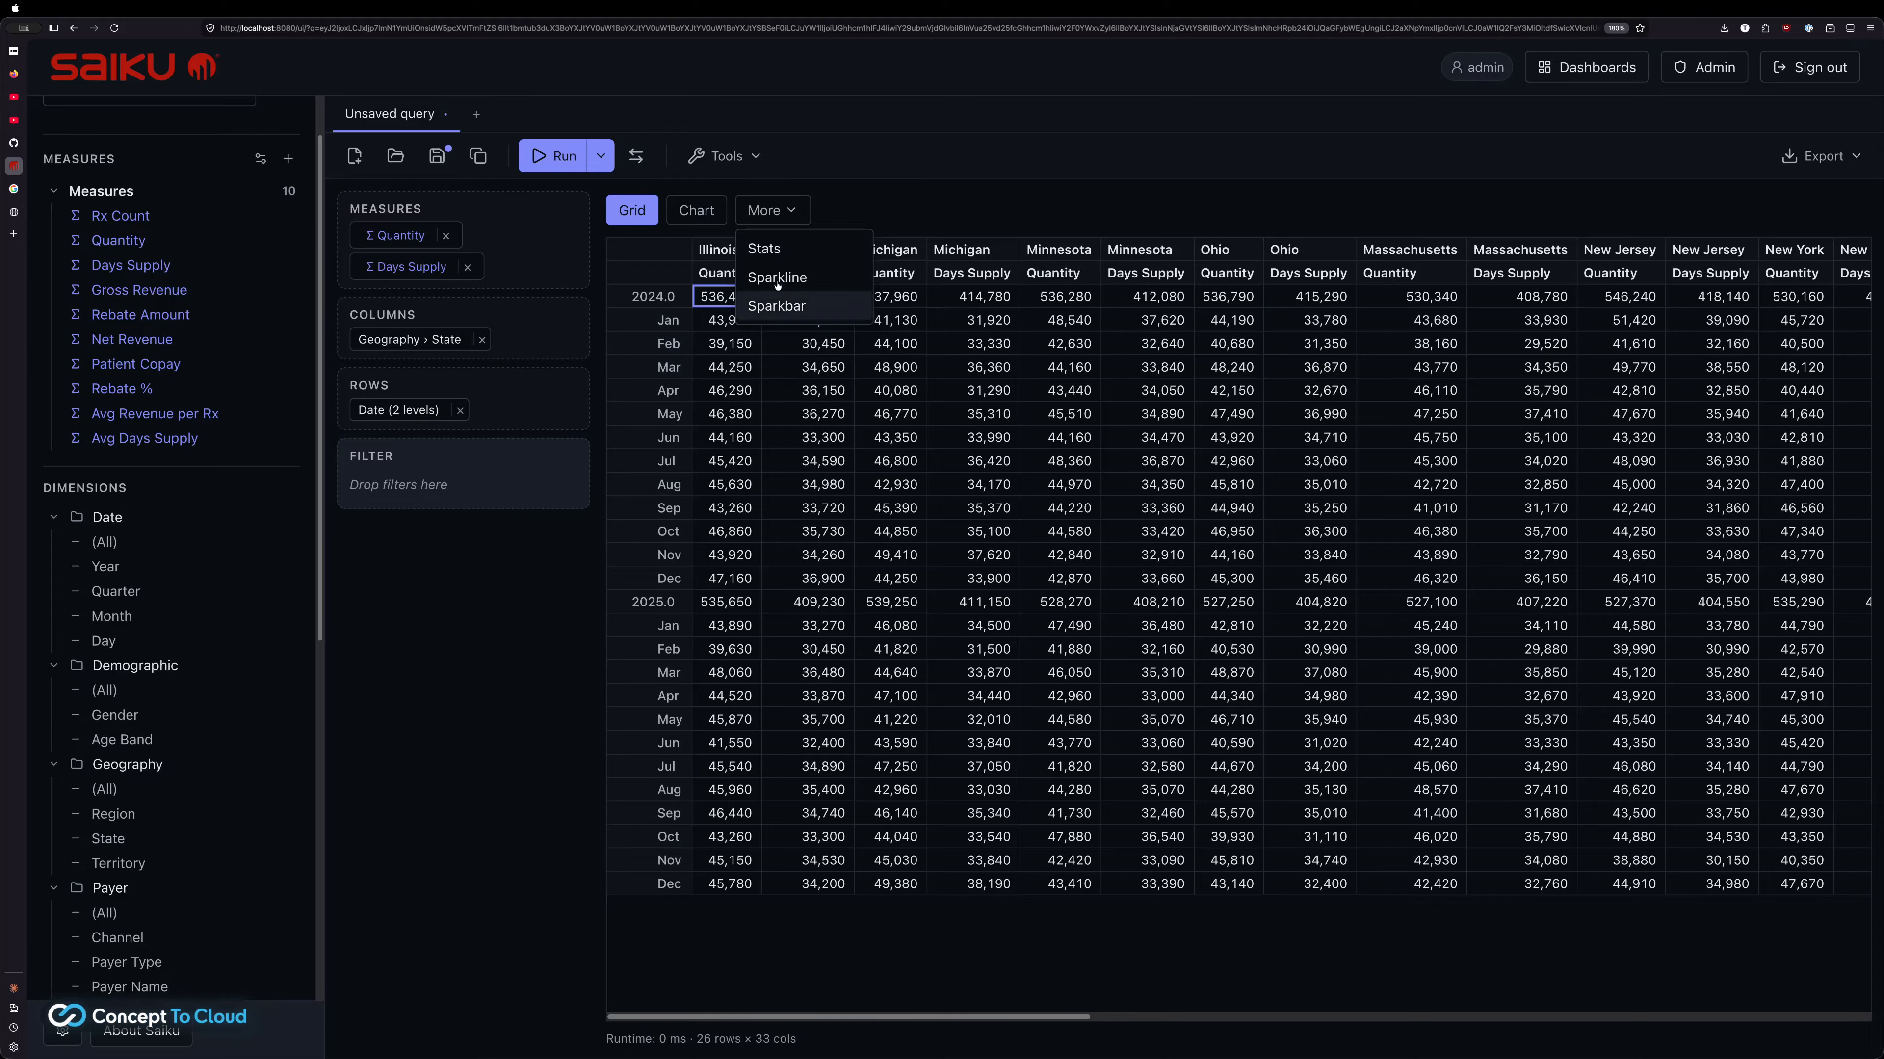
# Show summary statistics for every state's Quantity and Days Supply columns
pyautogui.click(766, 248)
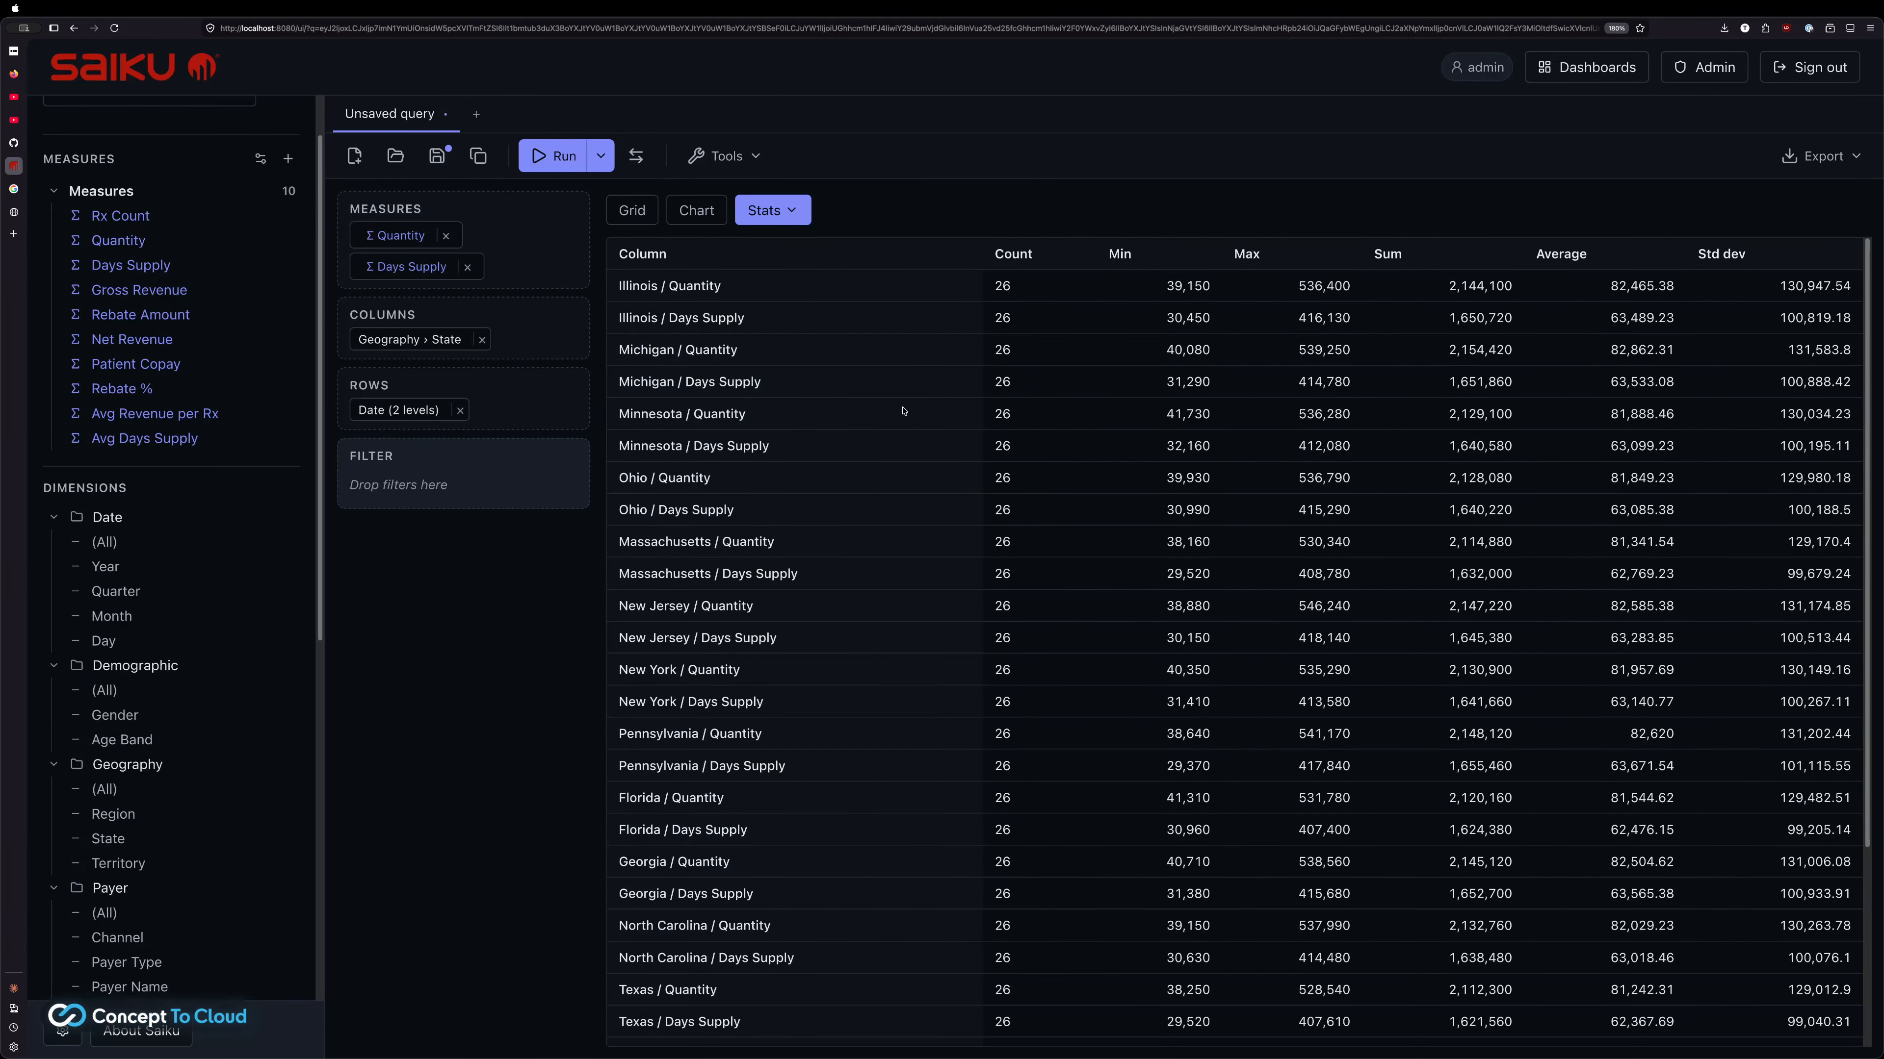
pyautogui.scroll(-5, 903, 411)
pyautogui.scroll(5, 903, 411)
# Switch the results to Sparkline mode and scroll right to the trend column
pyautogui.click(782, 215)
pyautogui.click(779, 276)
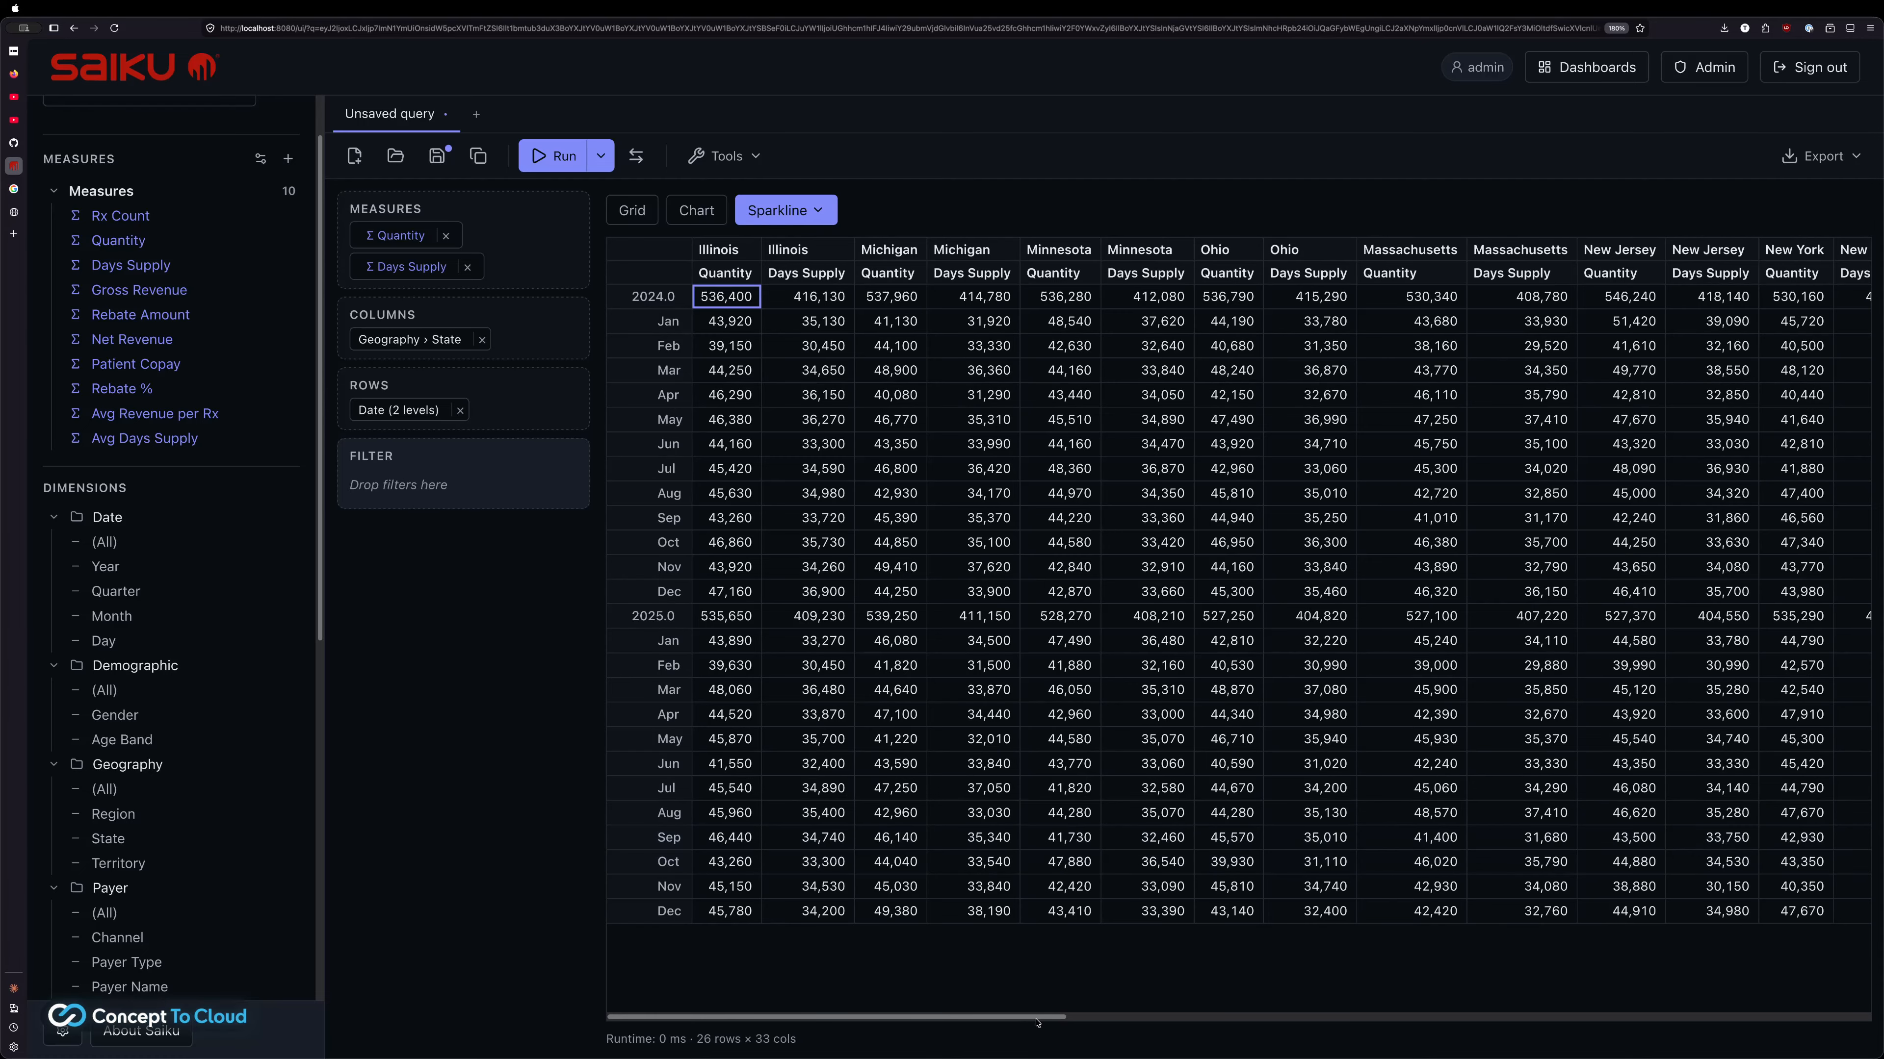
pyautogui.moveTo(1037, 1018); pyautogui.dragTo(1865, 994)
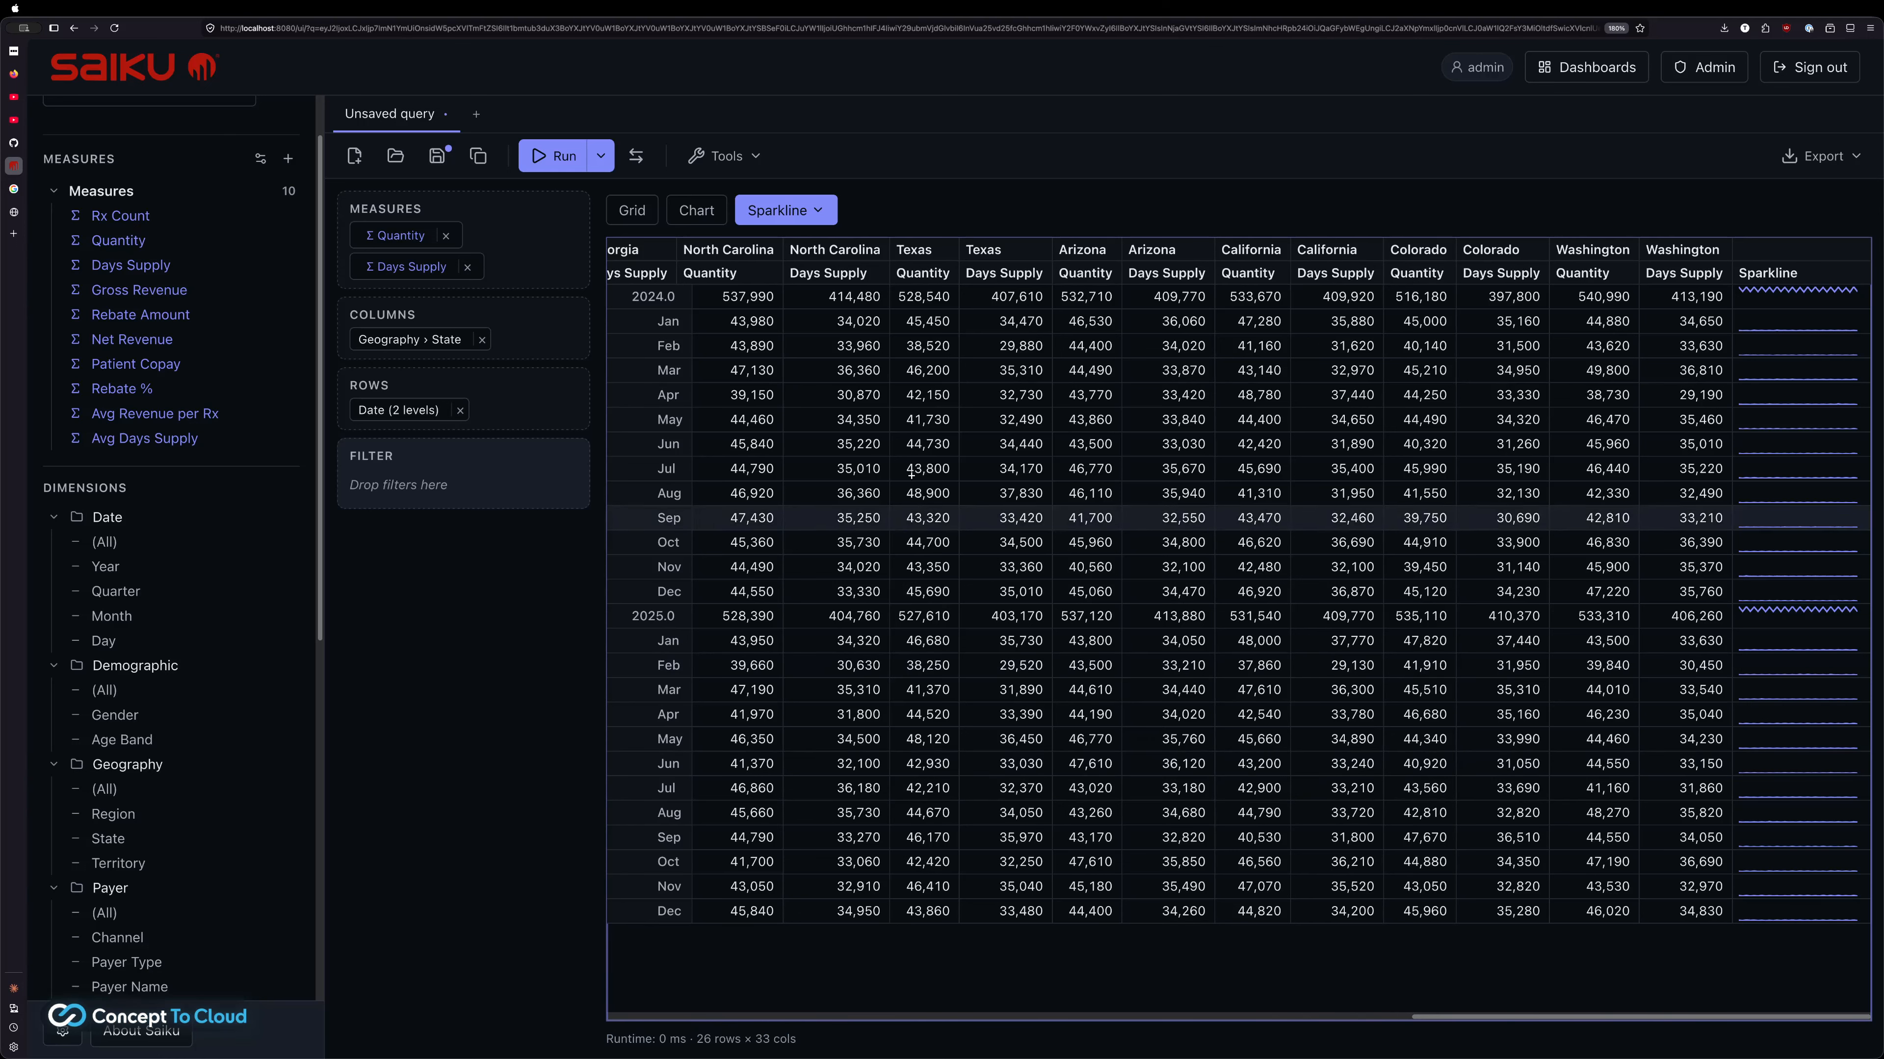
# Switch the display from Sparkline to Sparkbar and scroll across to review the Sparkbar column
pyautogui.click(786, 210)
pyautogui.click(777, 306)
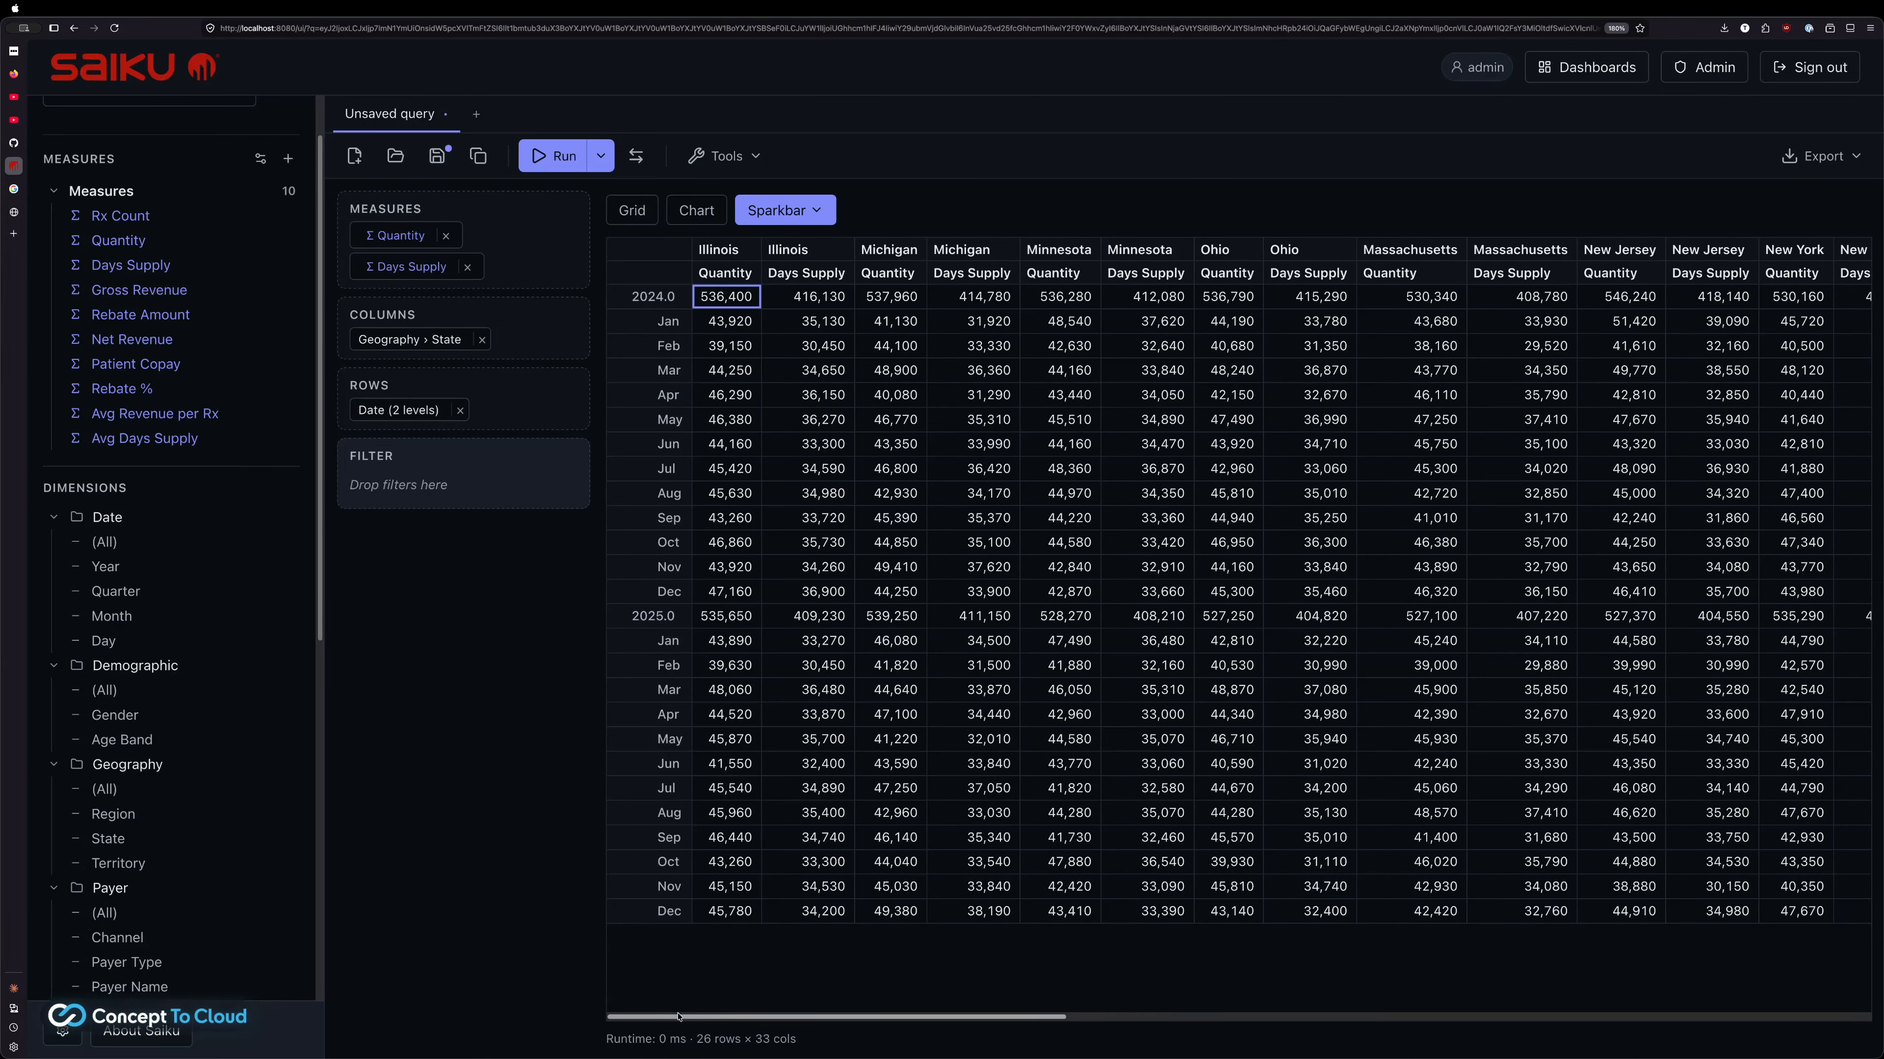
pyautogui.moveTo(817, 1022); pyautogui.dragTo(1707, 1016)
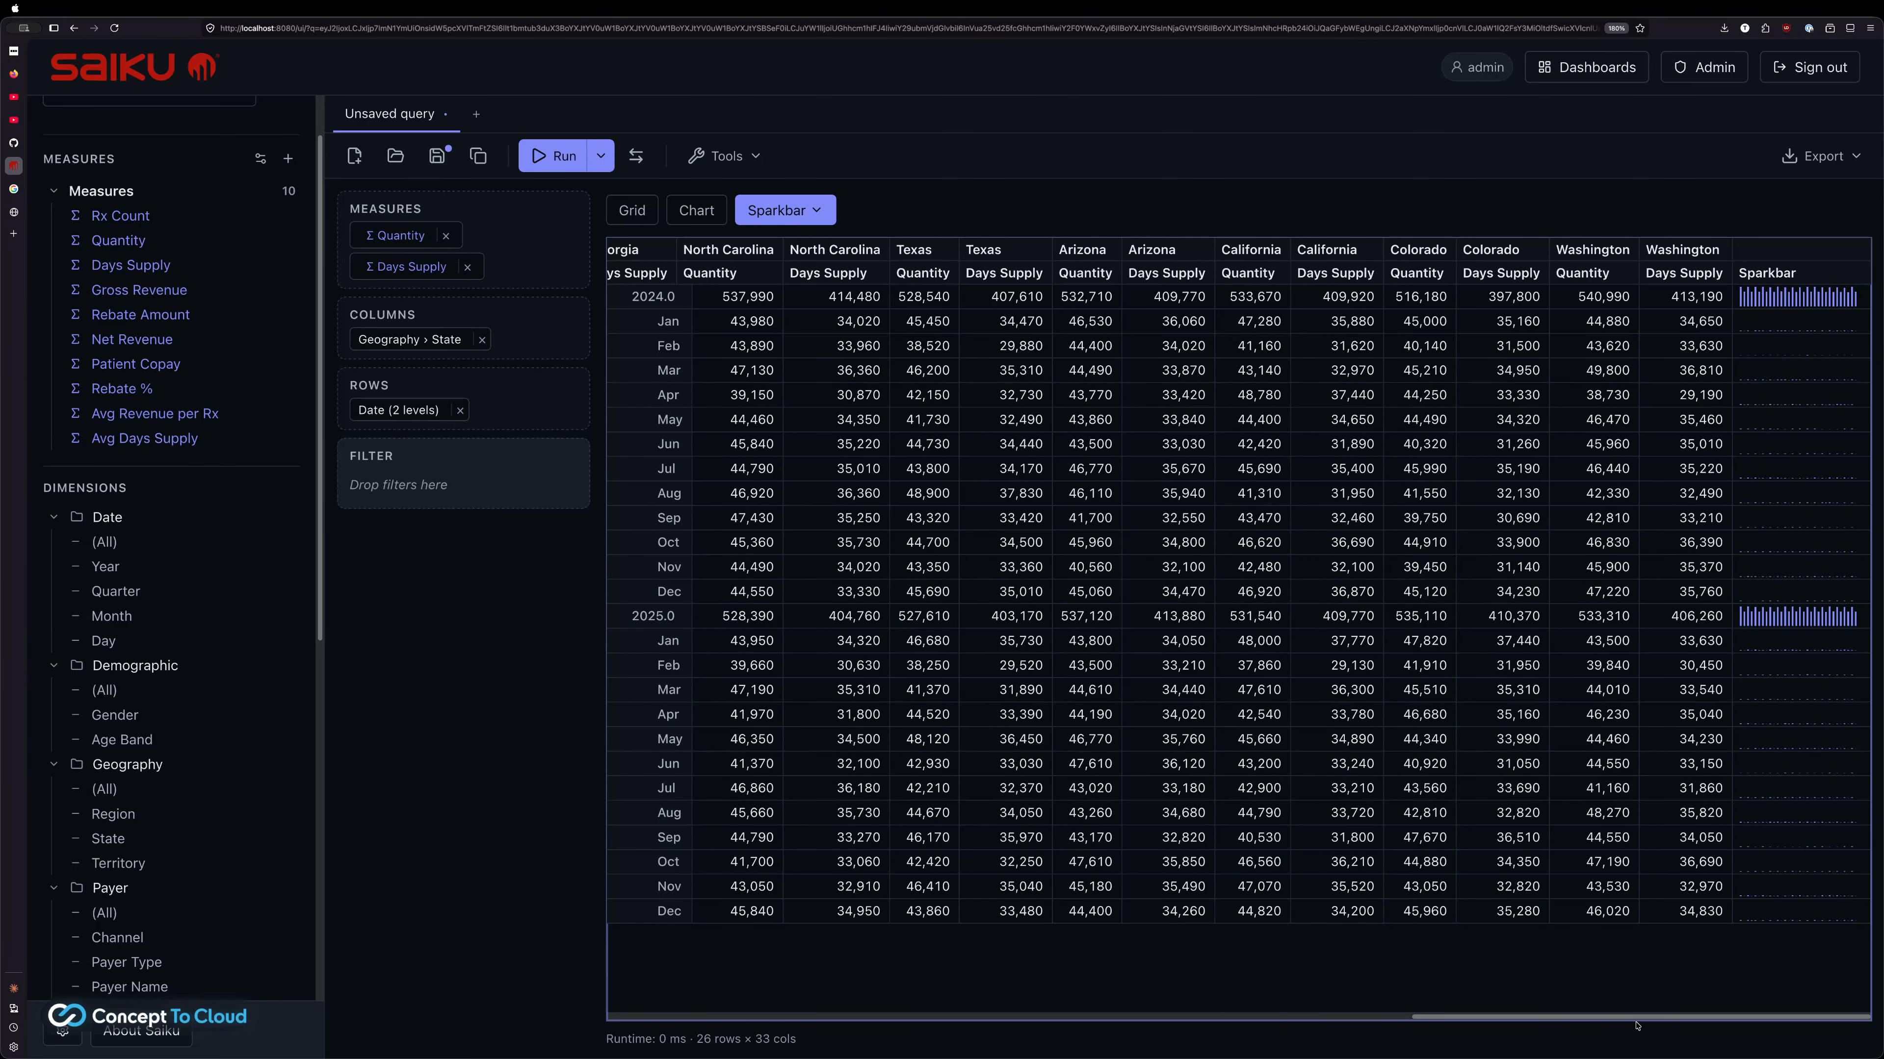
pyautogui.moveTo(1637, 1026); pyautogui.dragTo(831, 1017)
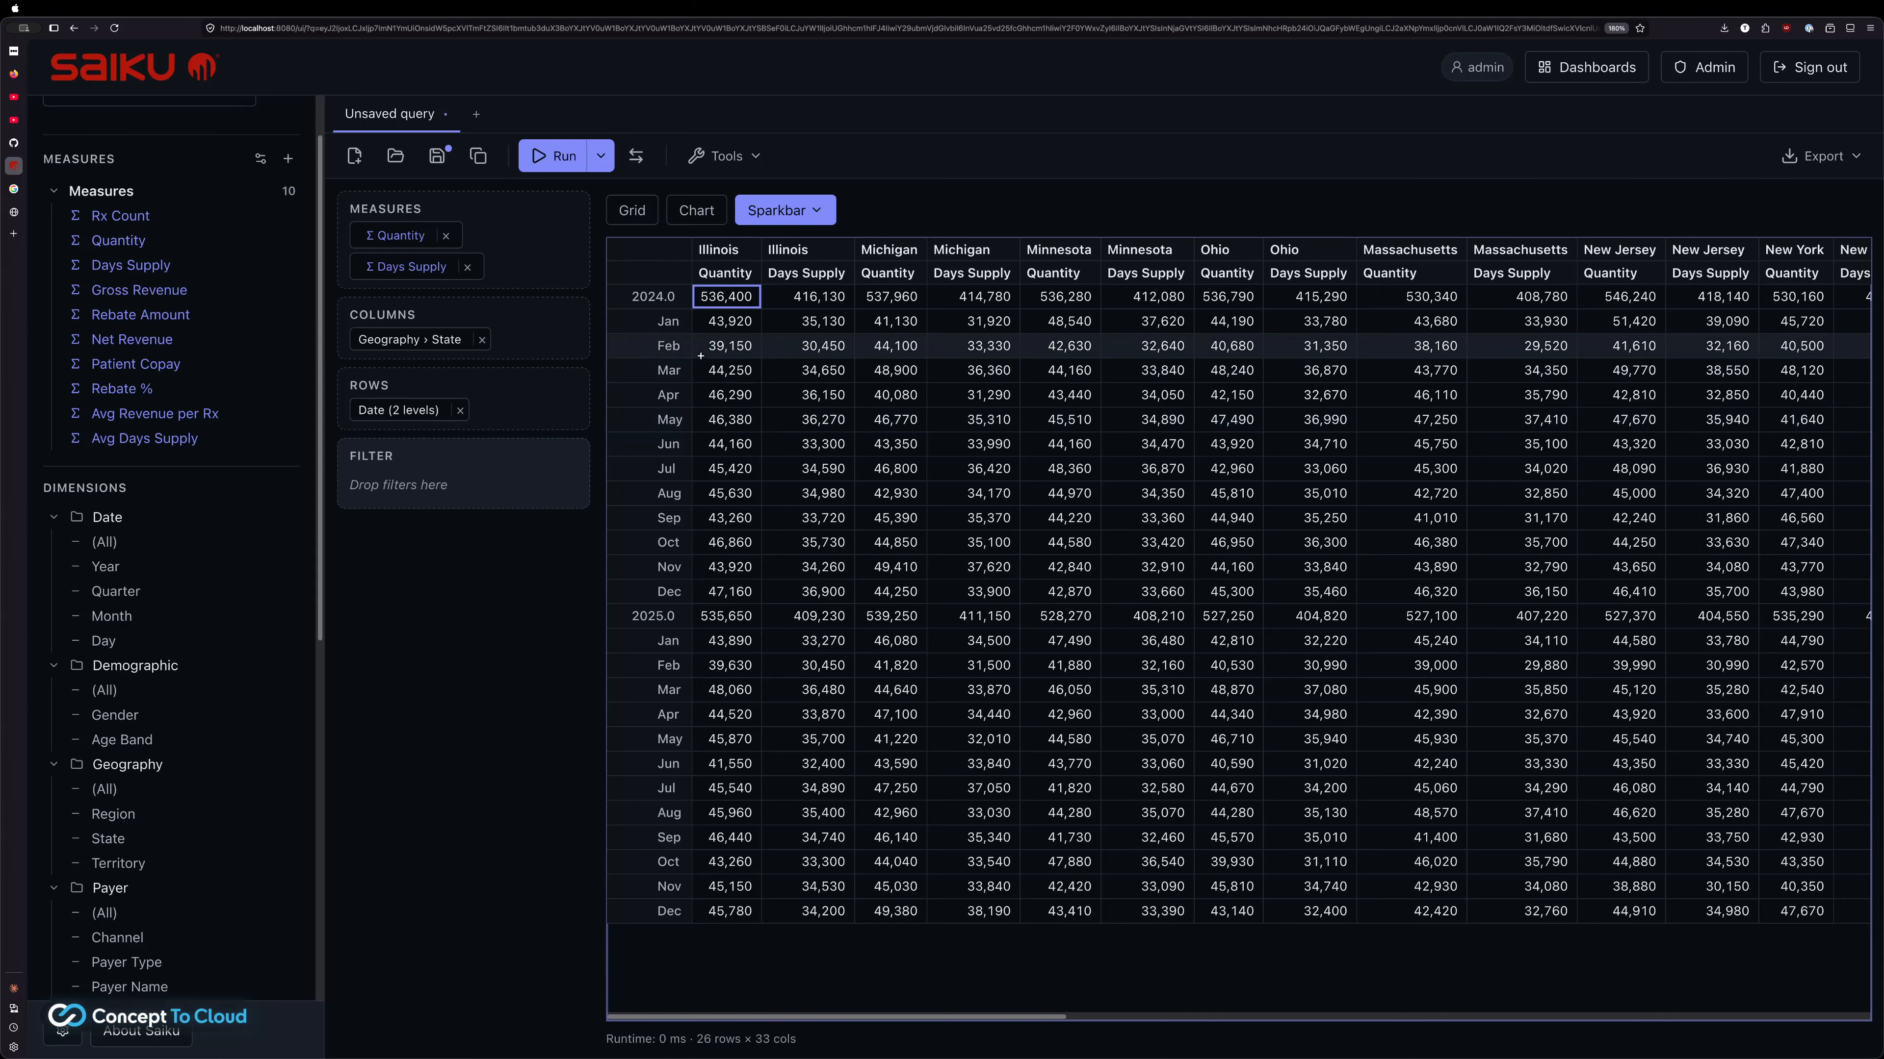
# Keep Only the 2024.0 year, leaving its total and twelve monthly rows
pyautogui.click(658, 300)
pyautogui.click(658, 347)
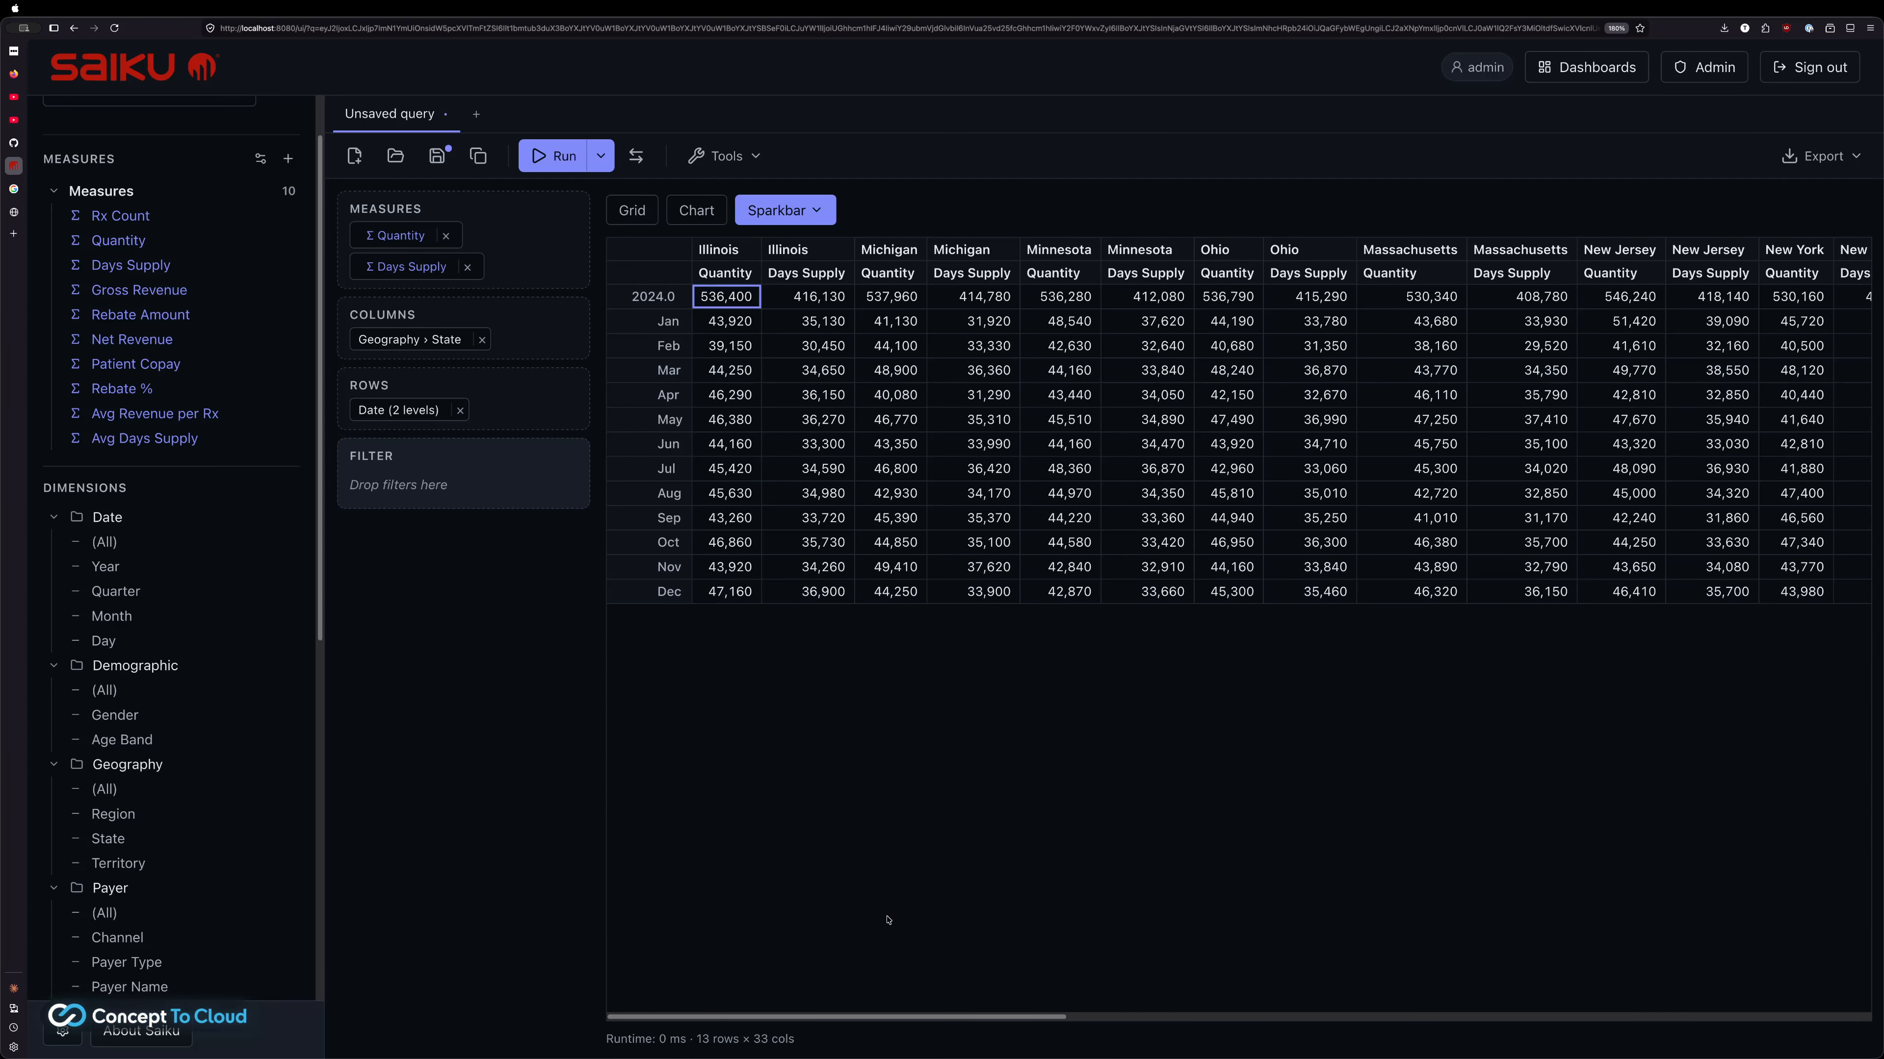
pyautogui.click(654, 297)
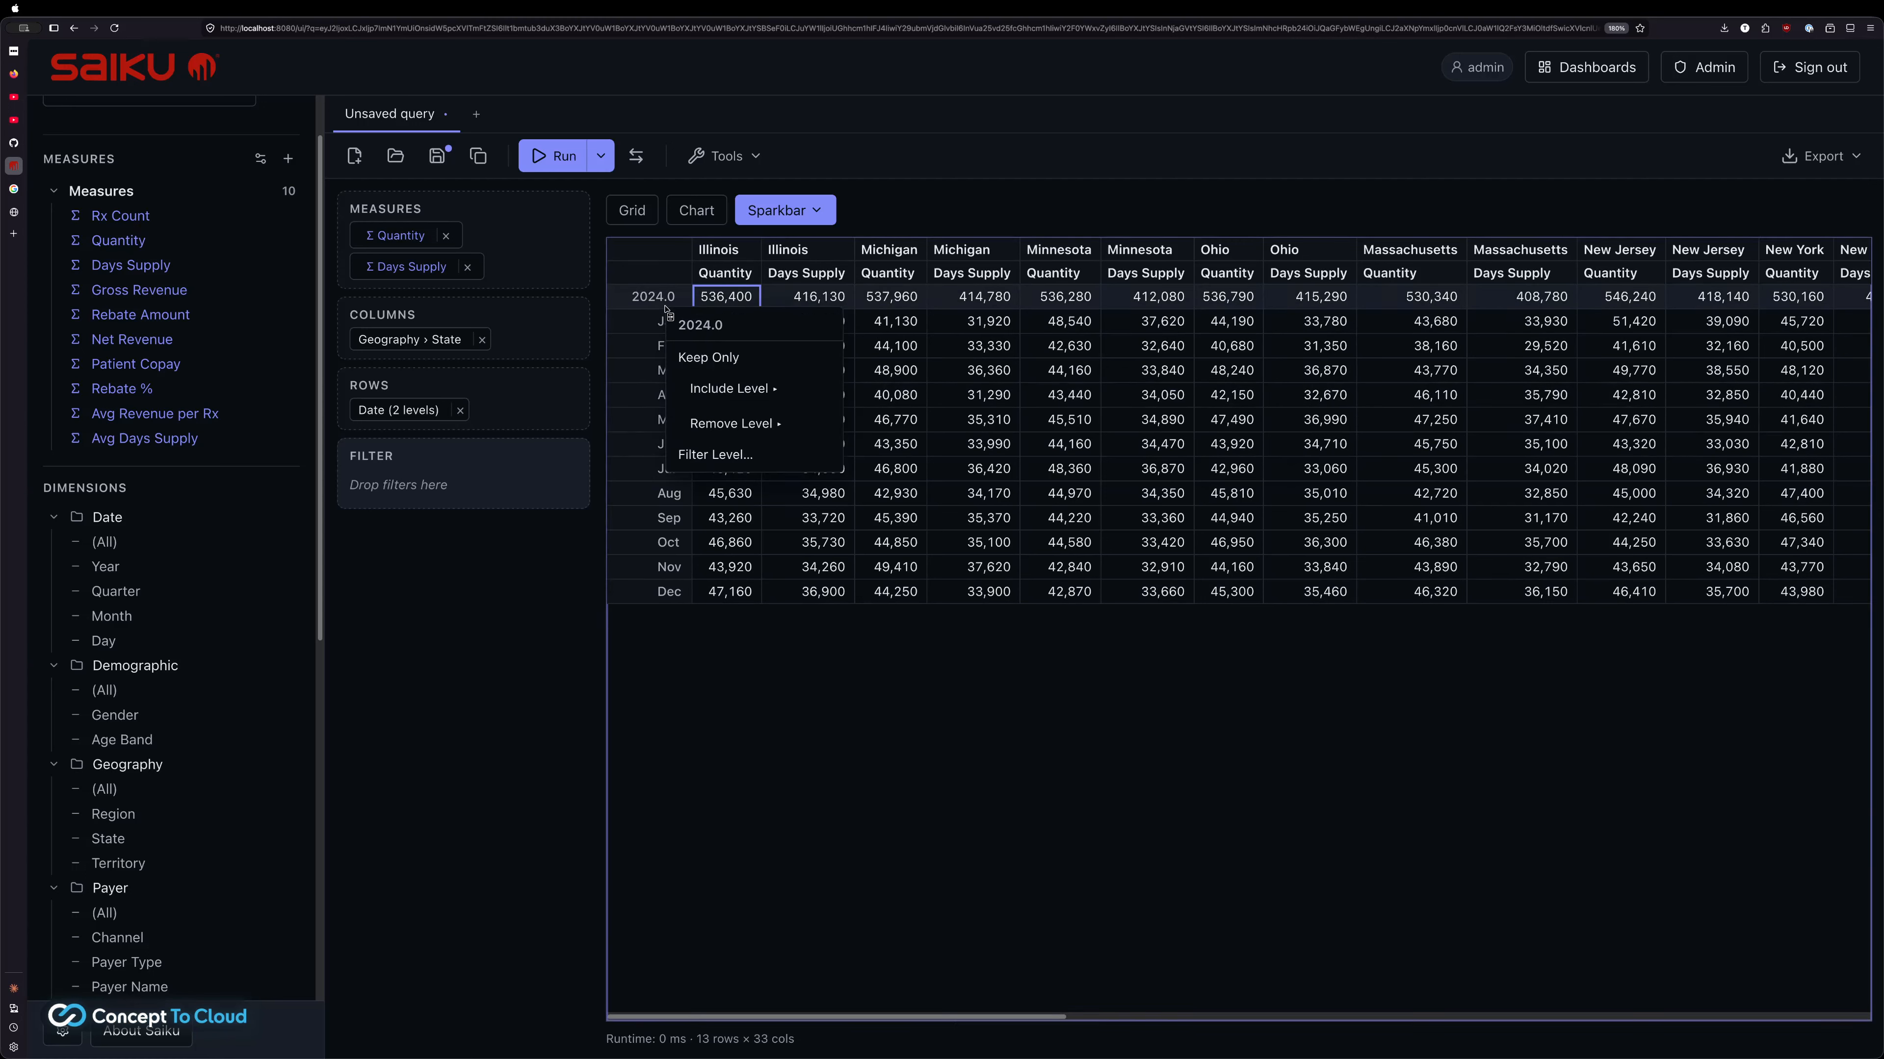
pyautogui.click(755, 673)
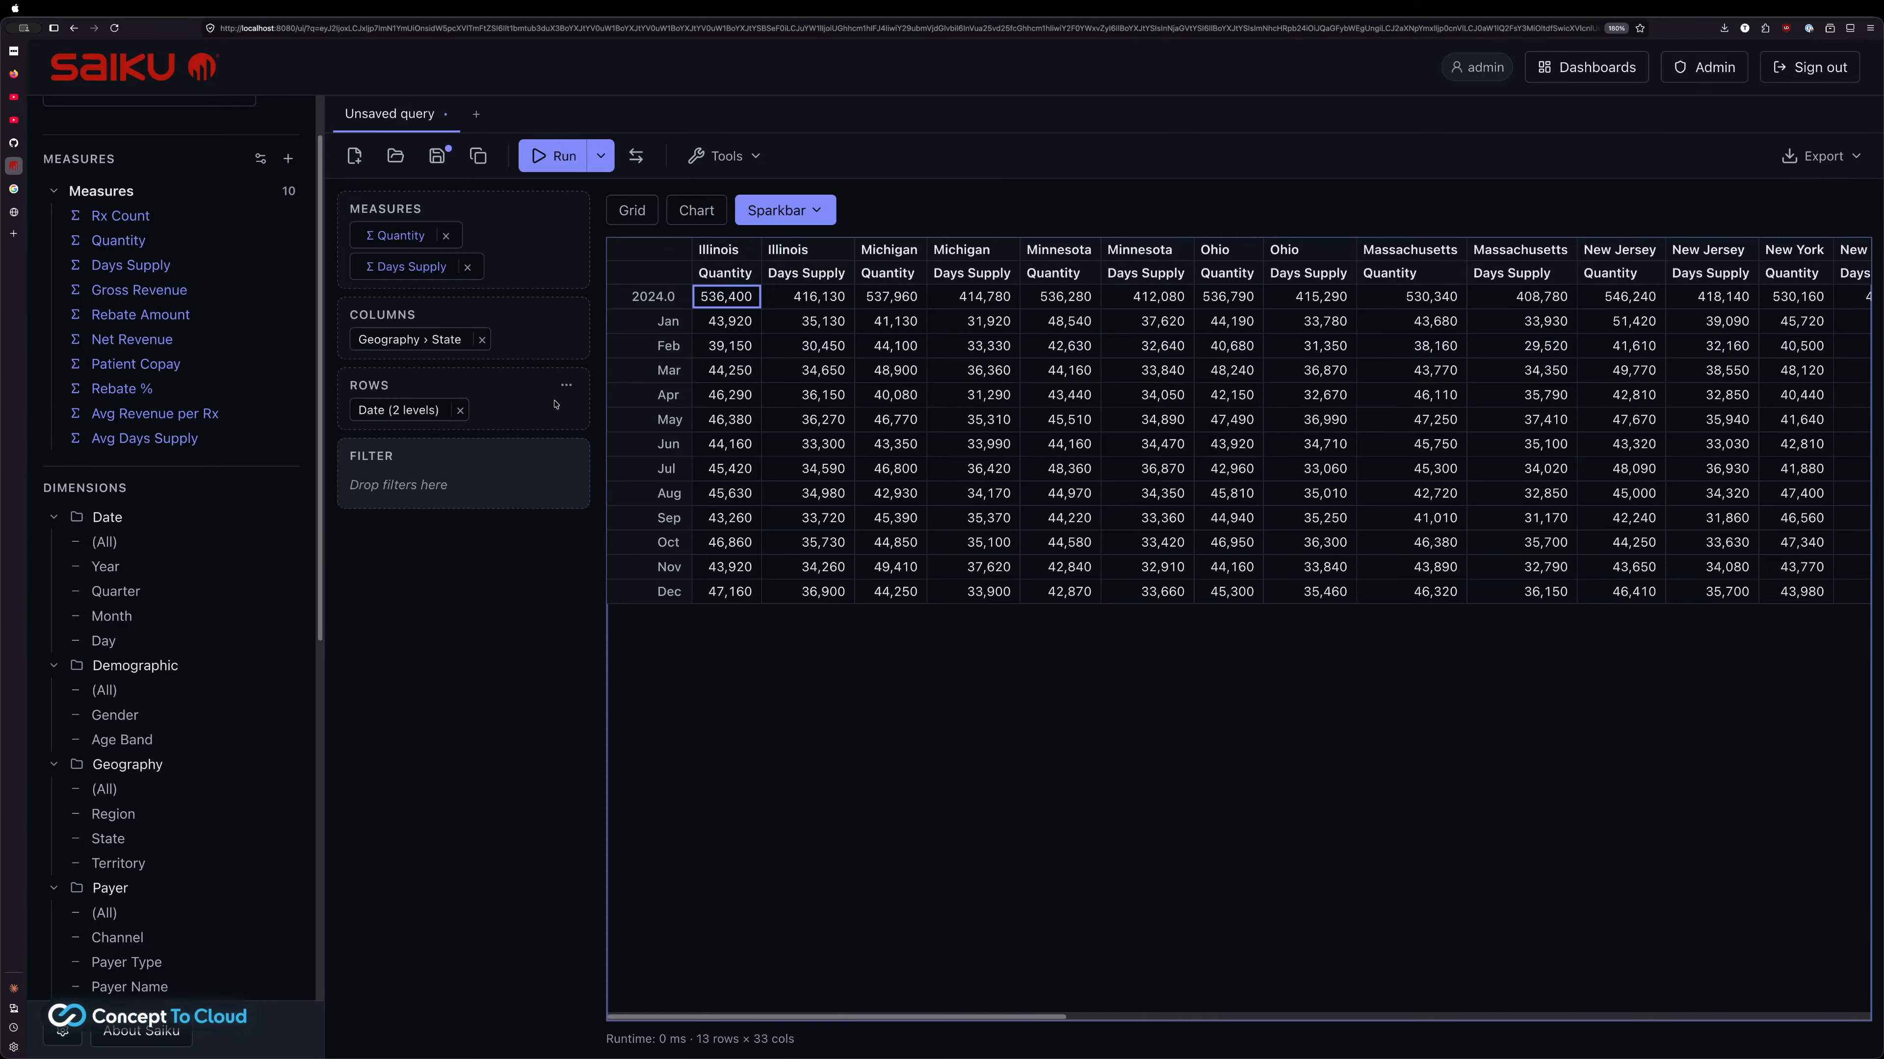
# Restrict the State columns to Illinois, Michigan and Minnesota
pyautogui.click(413, 339)
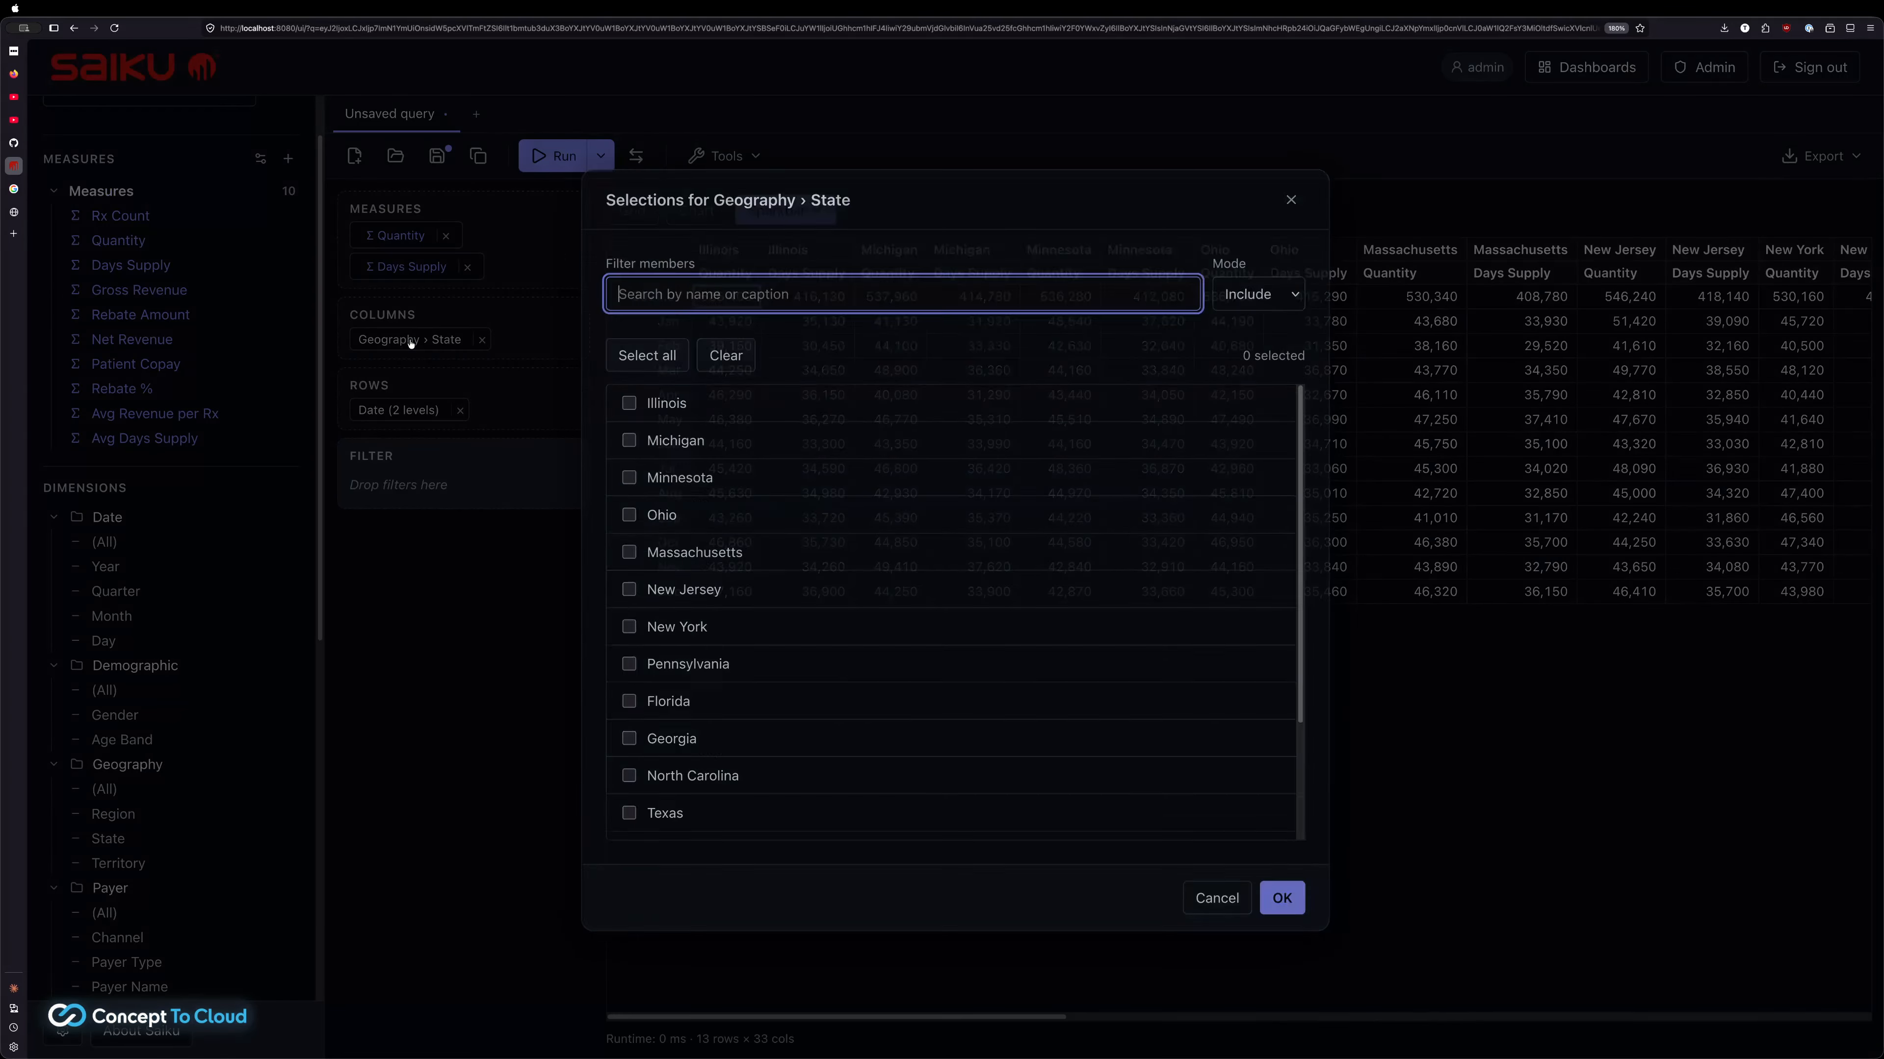
pyautogui.click(628, 402)
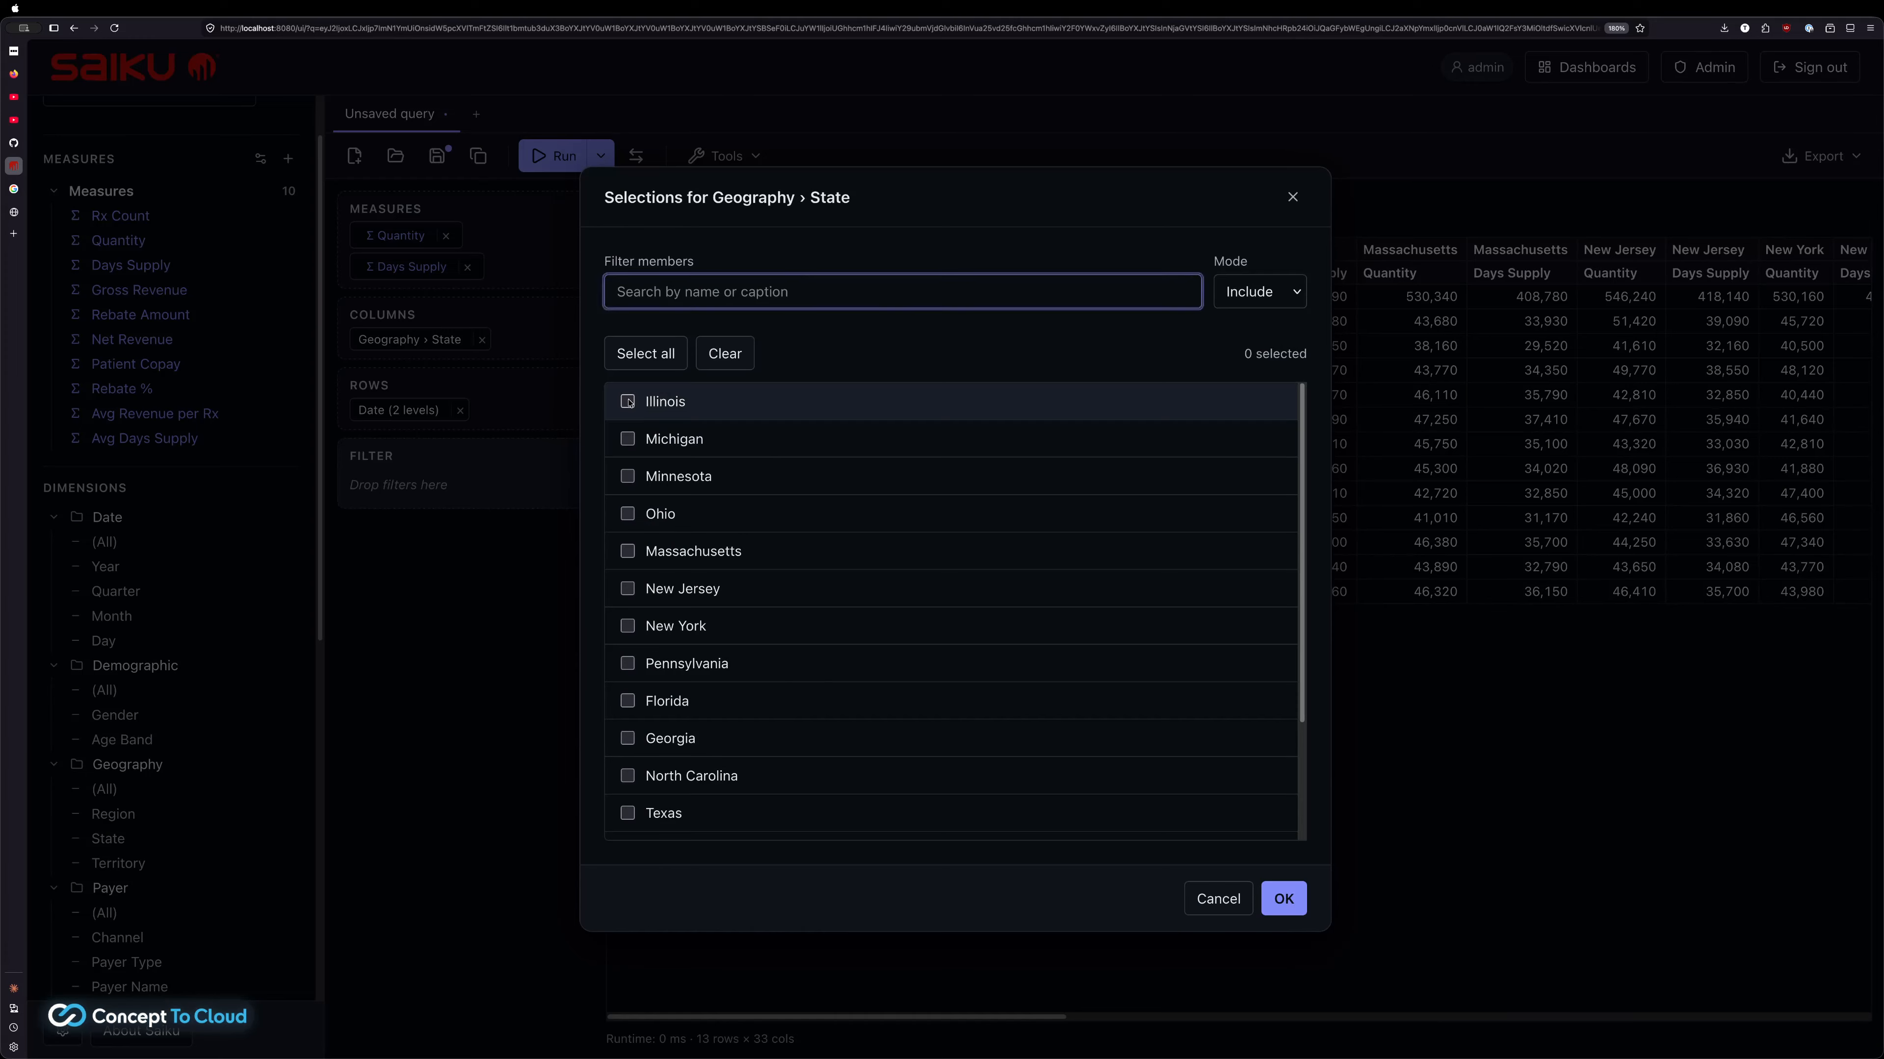
pyautogui.click(626, 438)
pyautogui.click(640, 485)
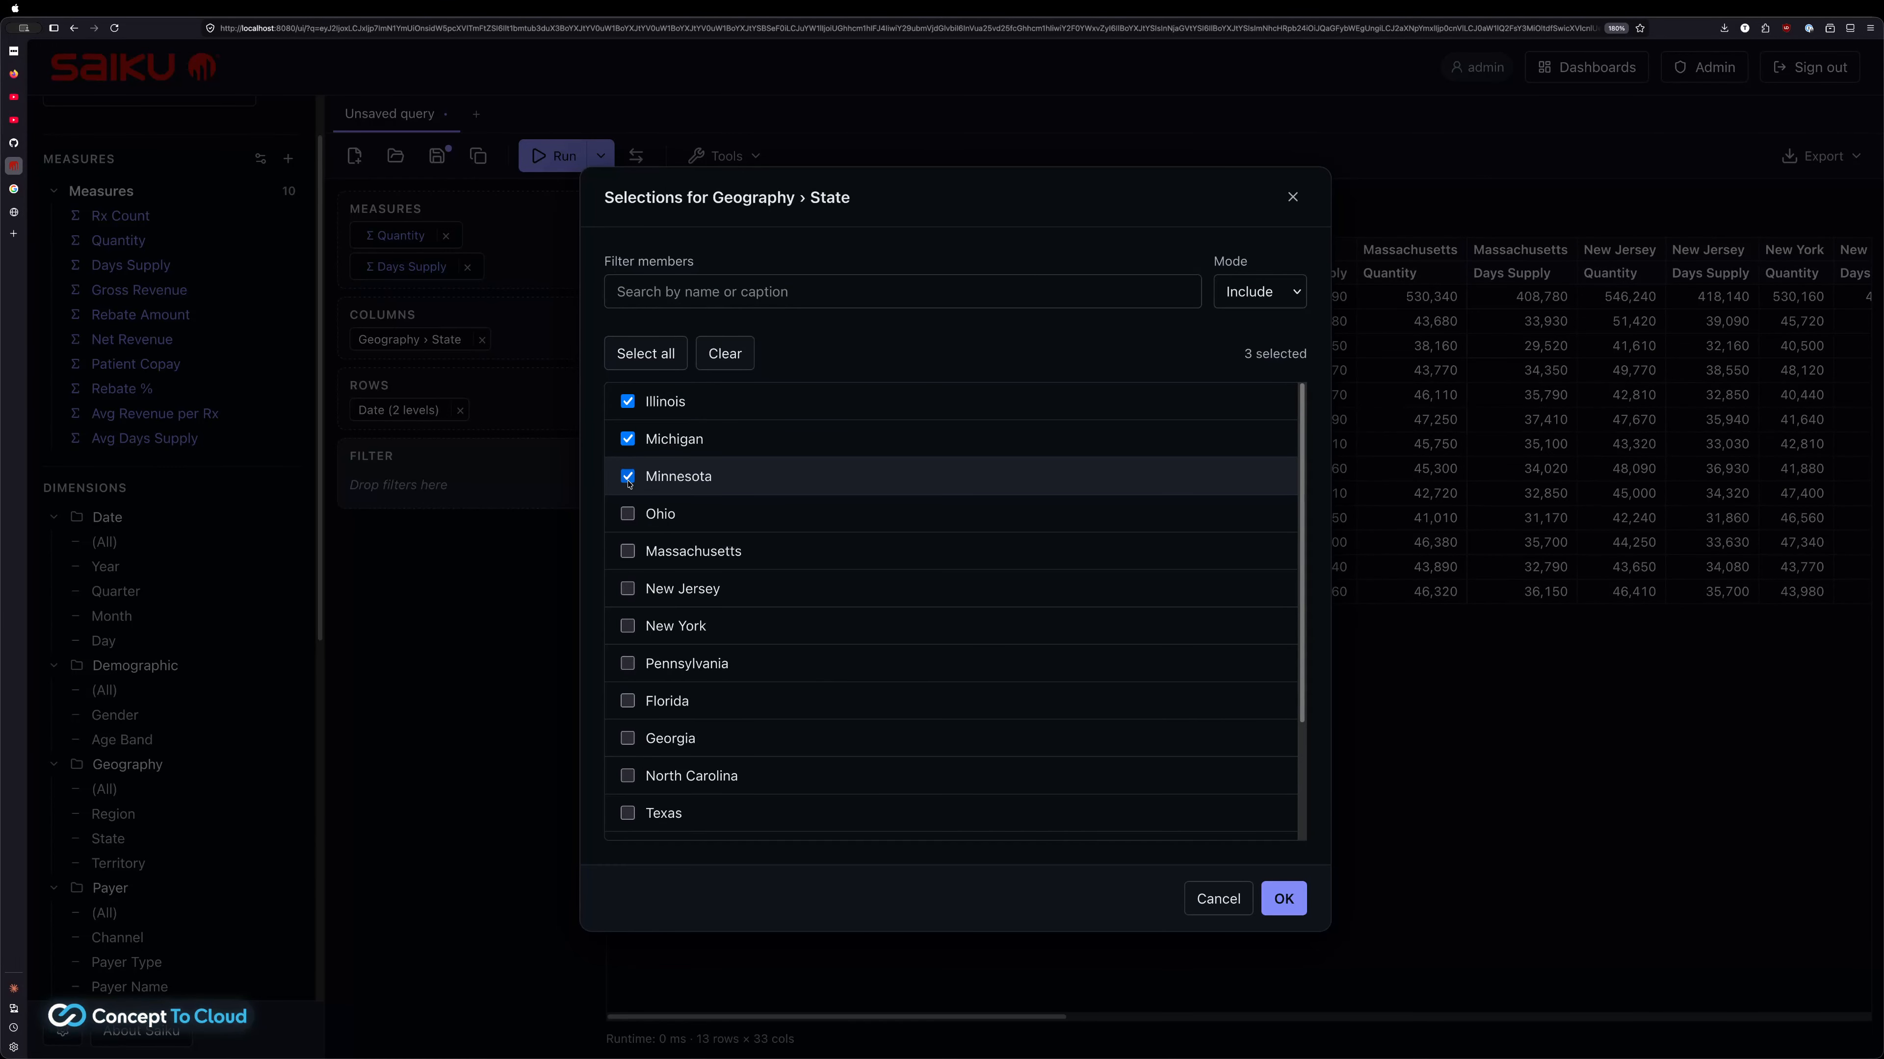
pyautogui.click(1286, 894)
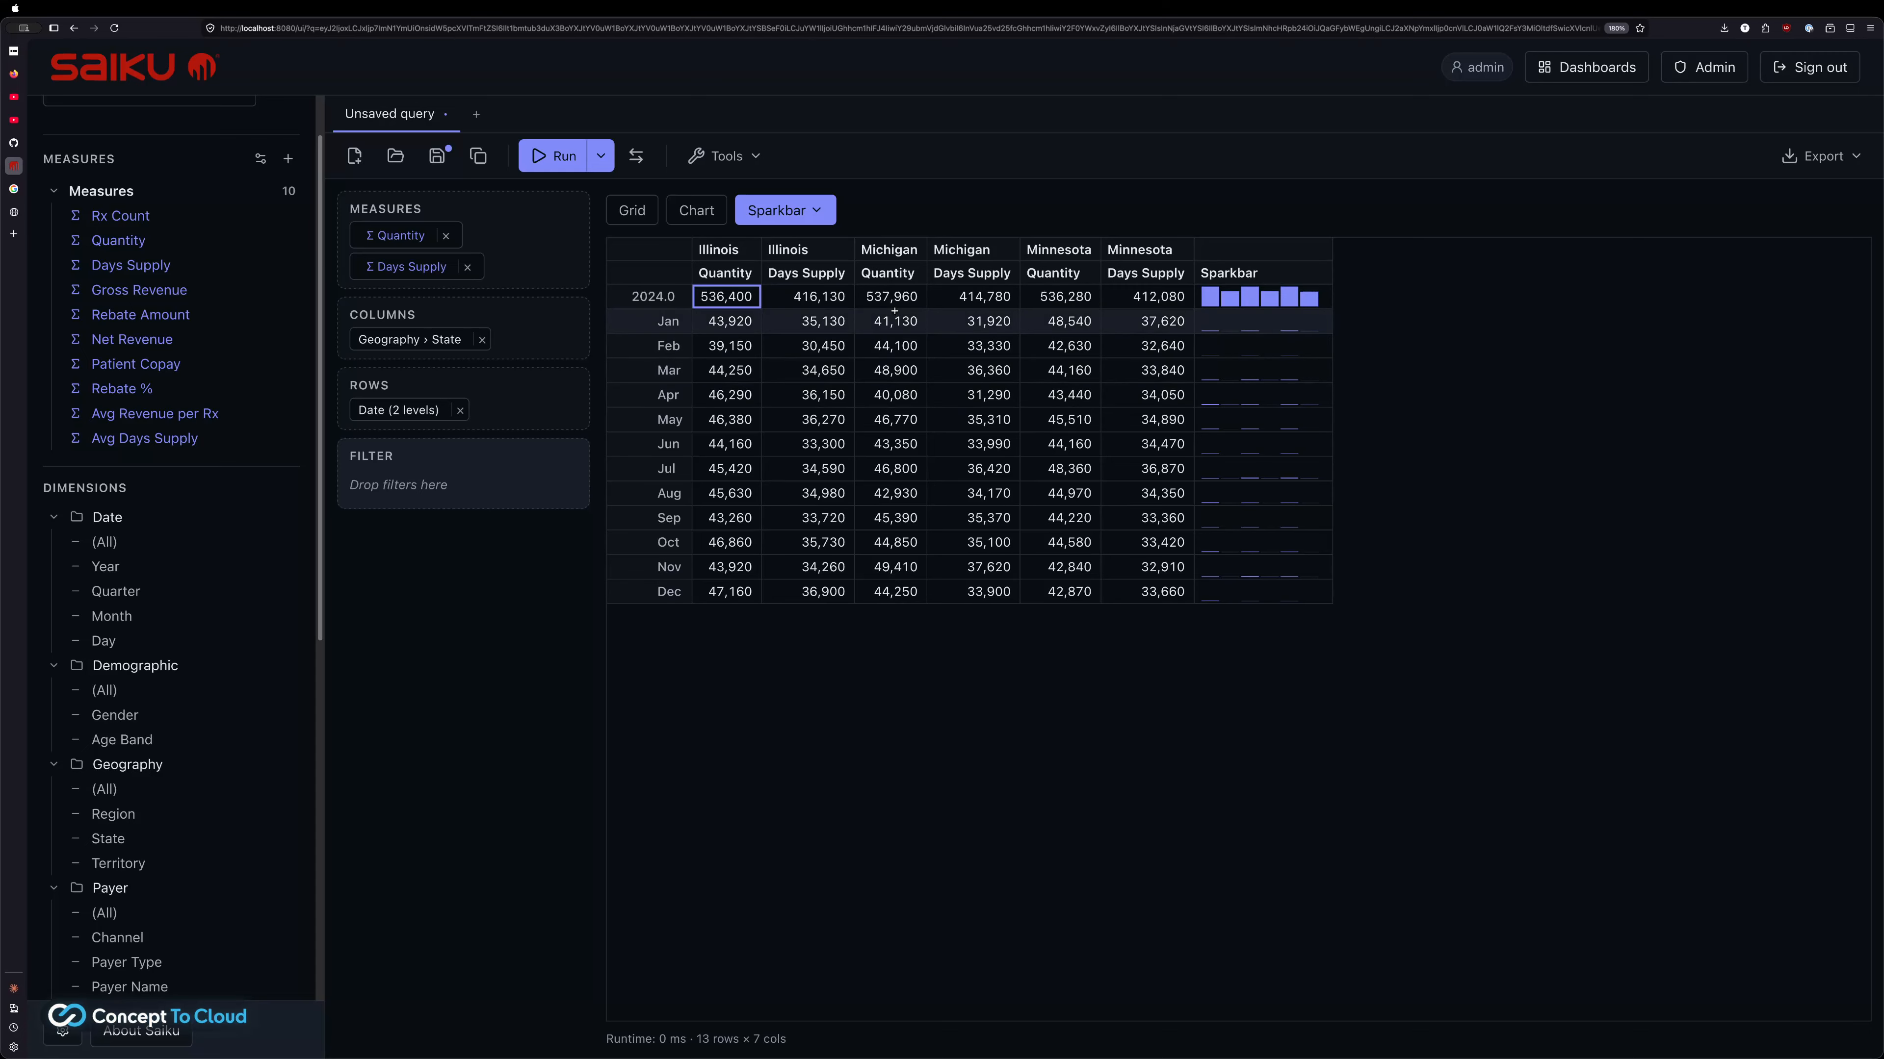
# Save the query as 'pharmademo' in the admin home folder
pyautogui.click(438, 156)
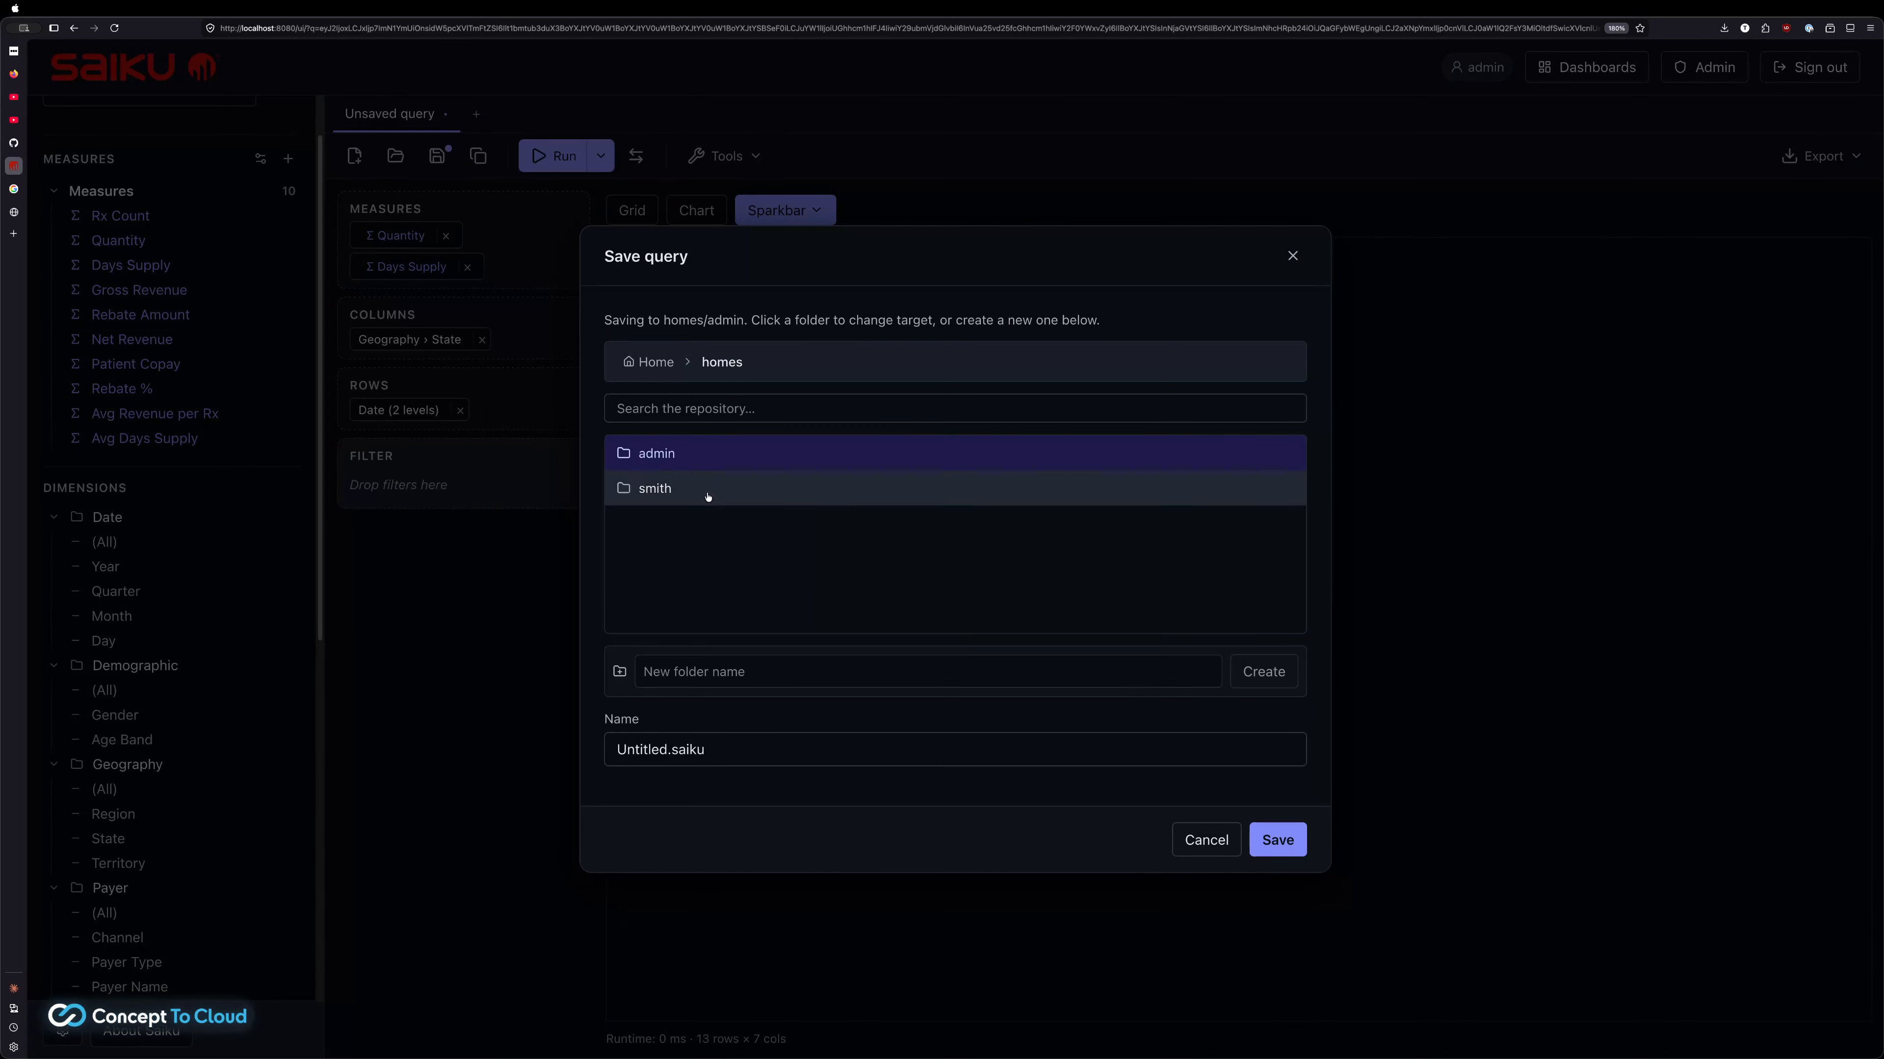
pyautogui.click(660, 453)
pyautogui.click(716, 542)
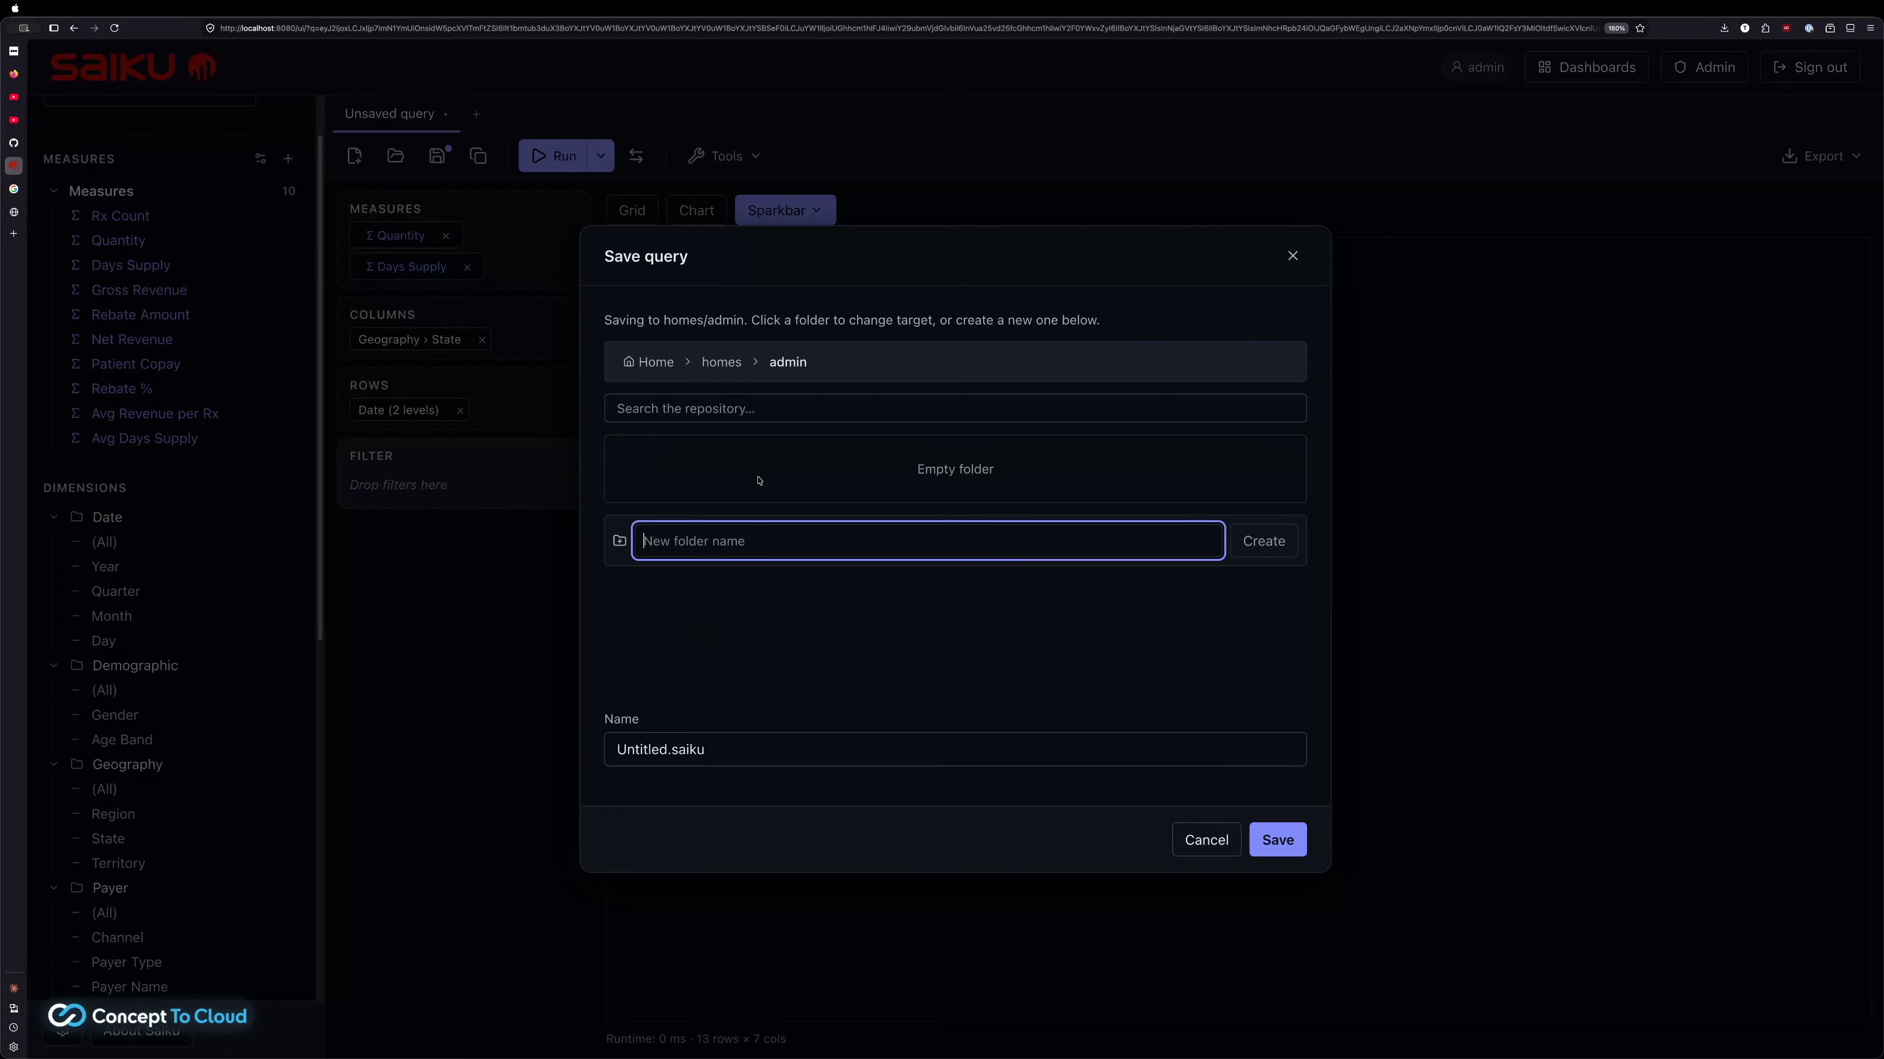
pyautogui.doubleClick(646, 749)
pyautogui.write('pharmademo')
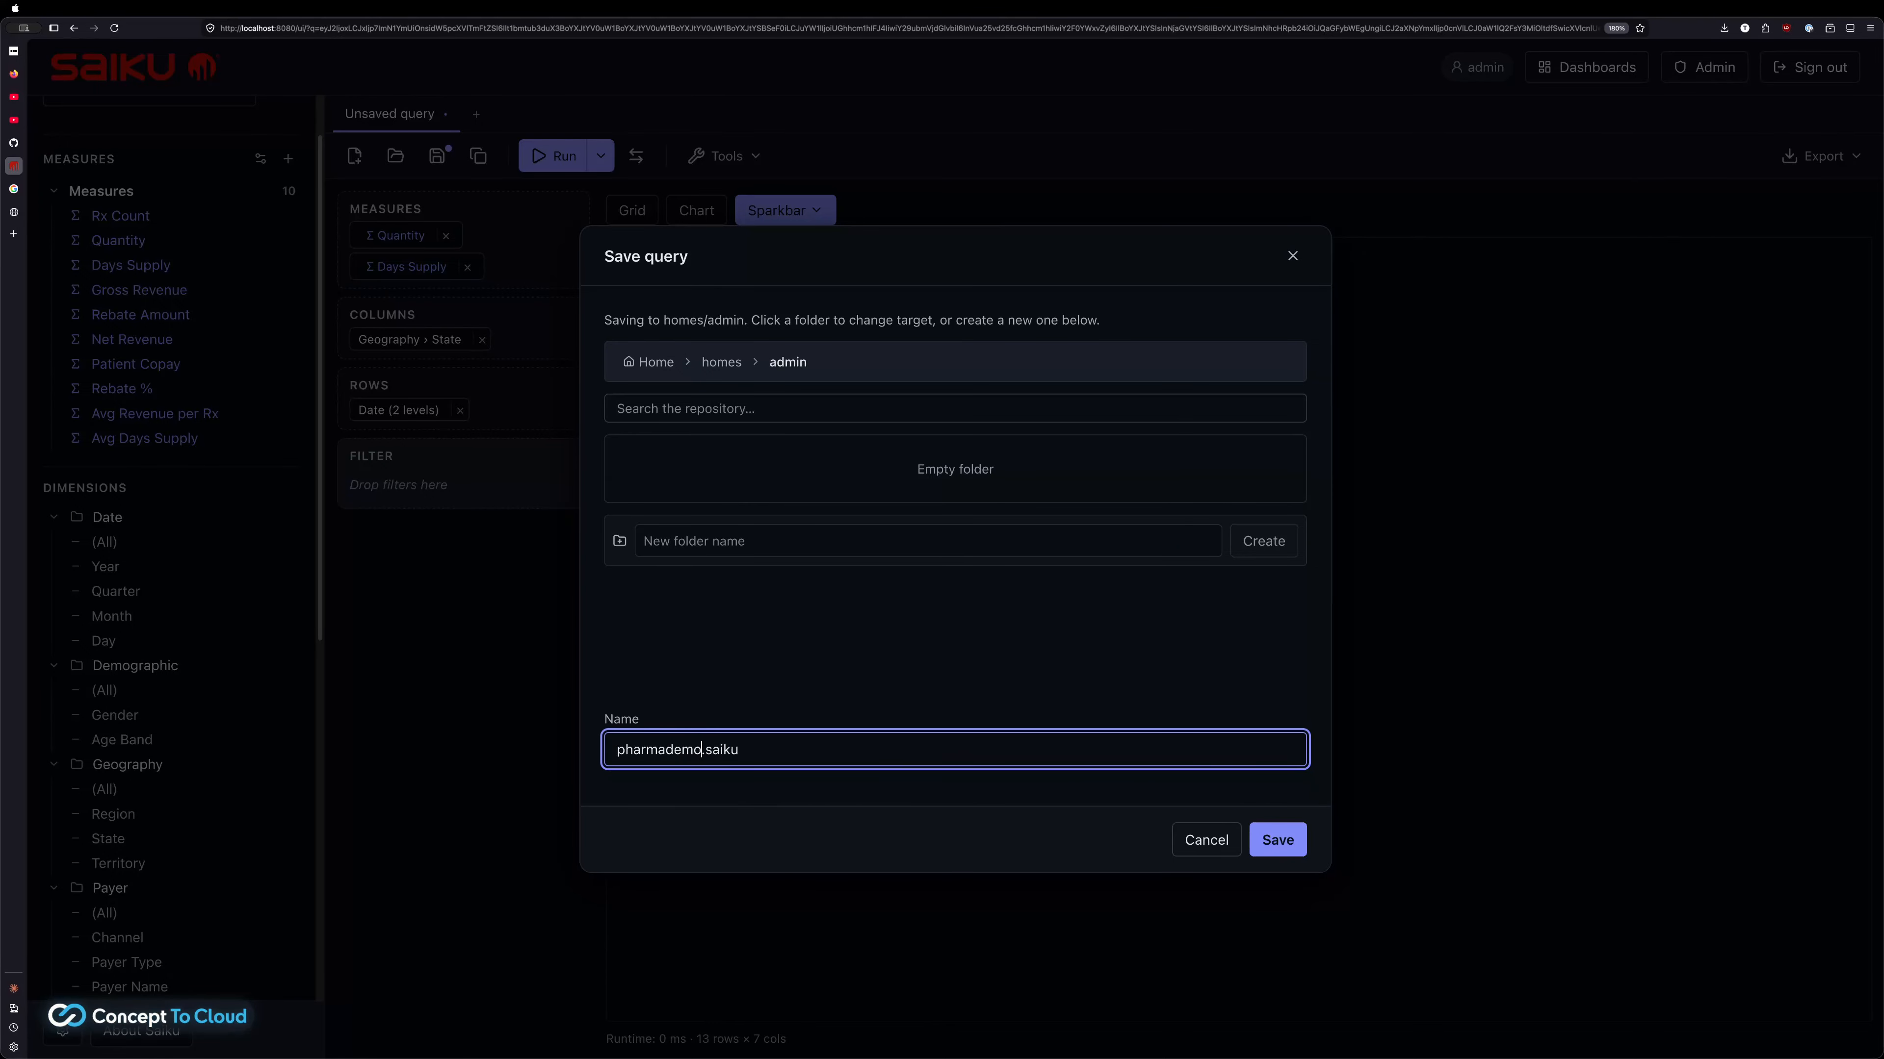
pyautogui.press('Return')
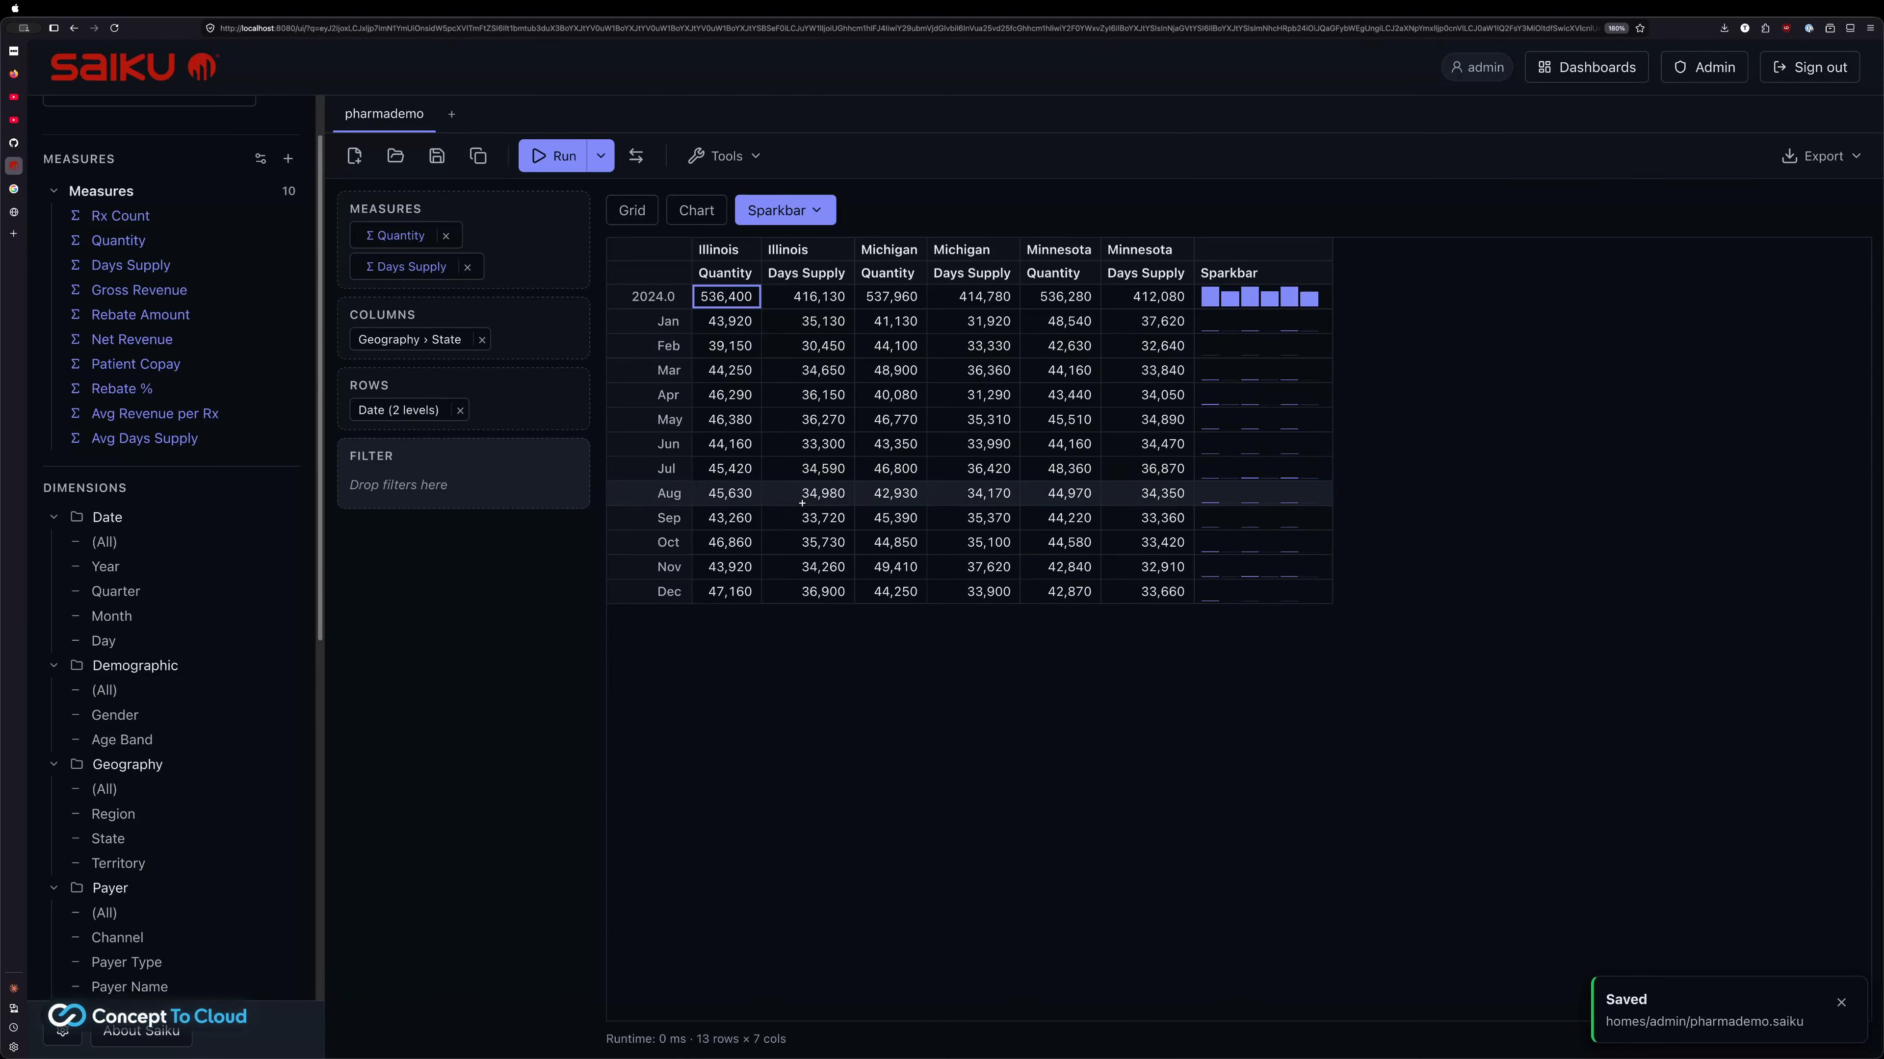
pyautogui.click(696, 211)
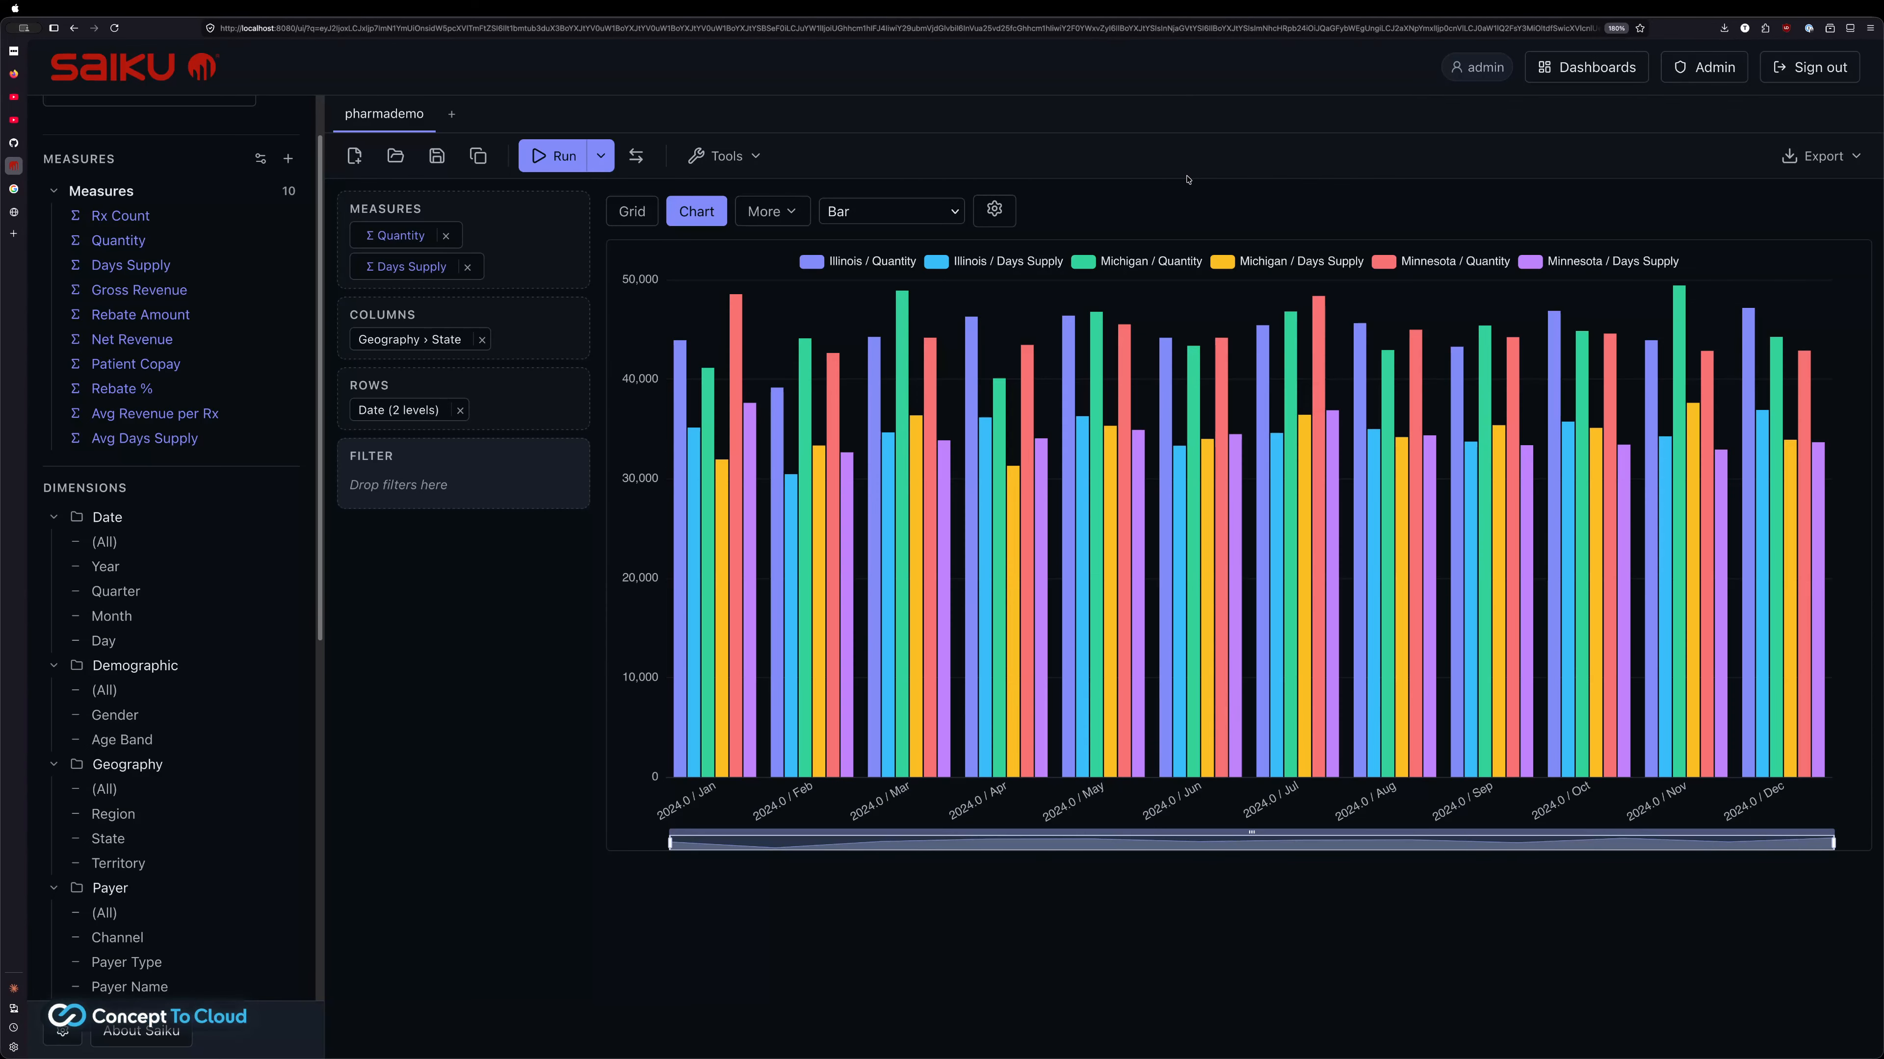
# Remove Days Supply so the bar chart shows only Quantity for the three states
pyautogui.click(467, 268)
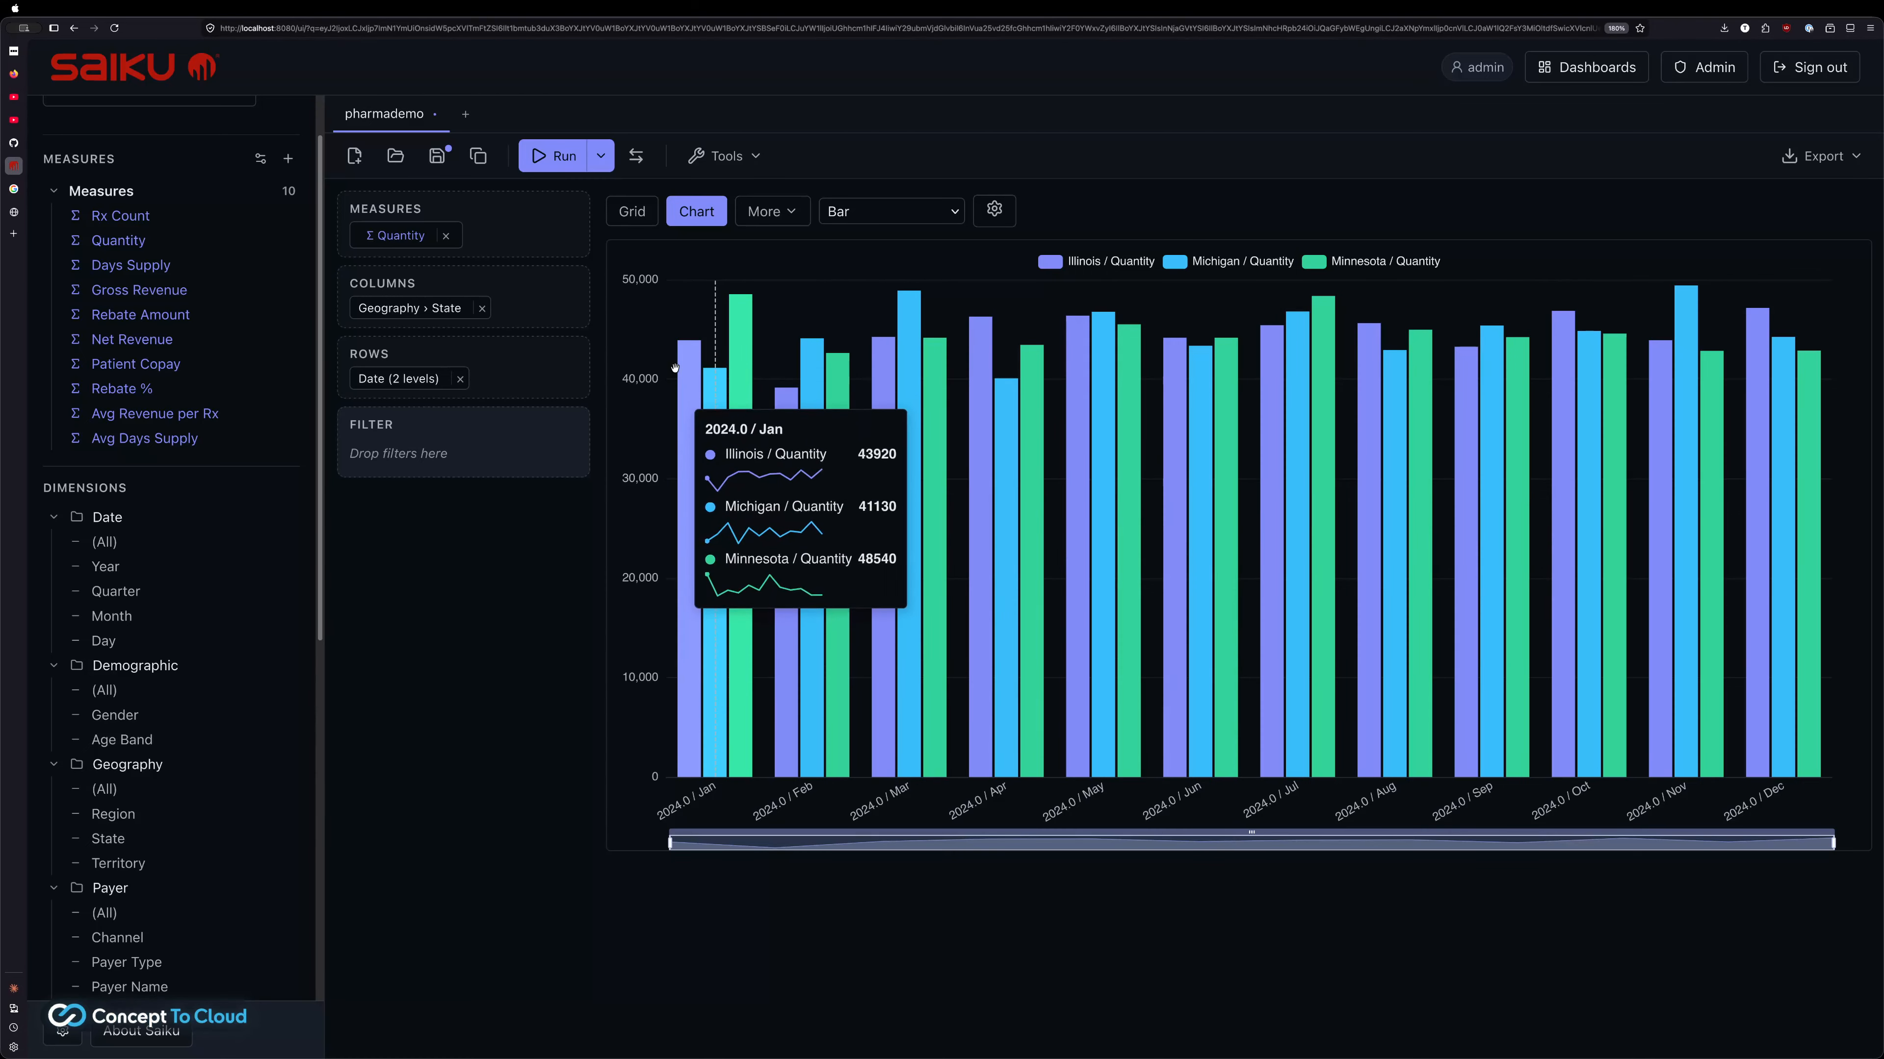
# Try the chart as stacked bar, line and area, ending on per-state pie charts of Quantity
pyautogui.click(873, 211)
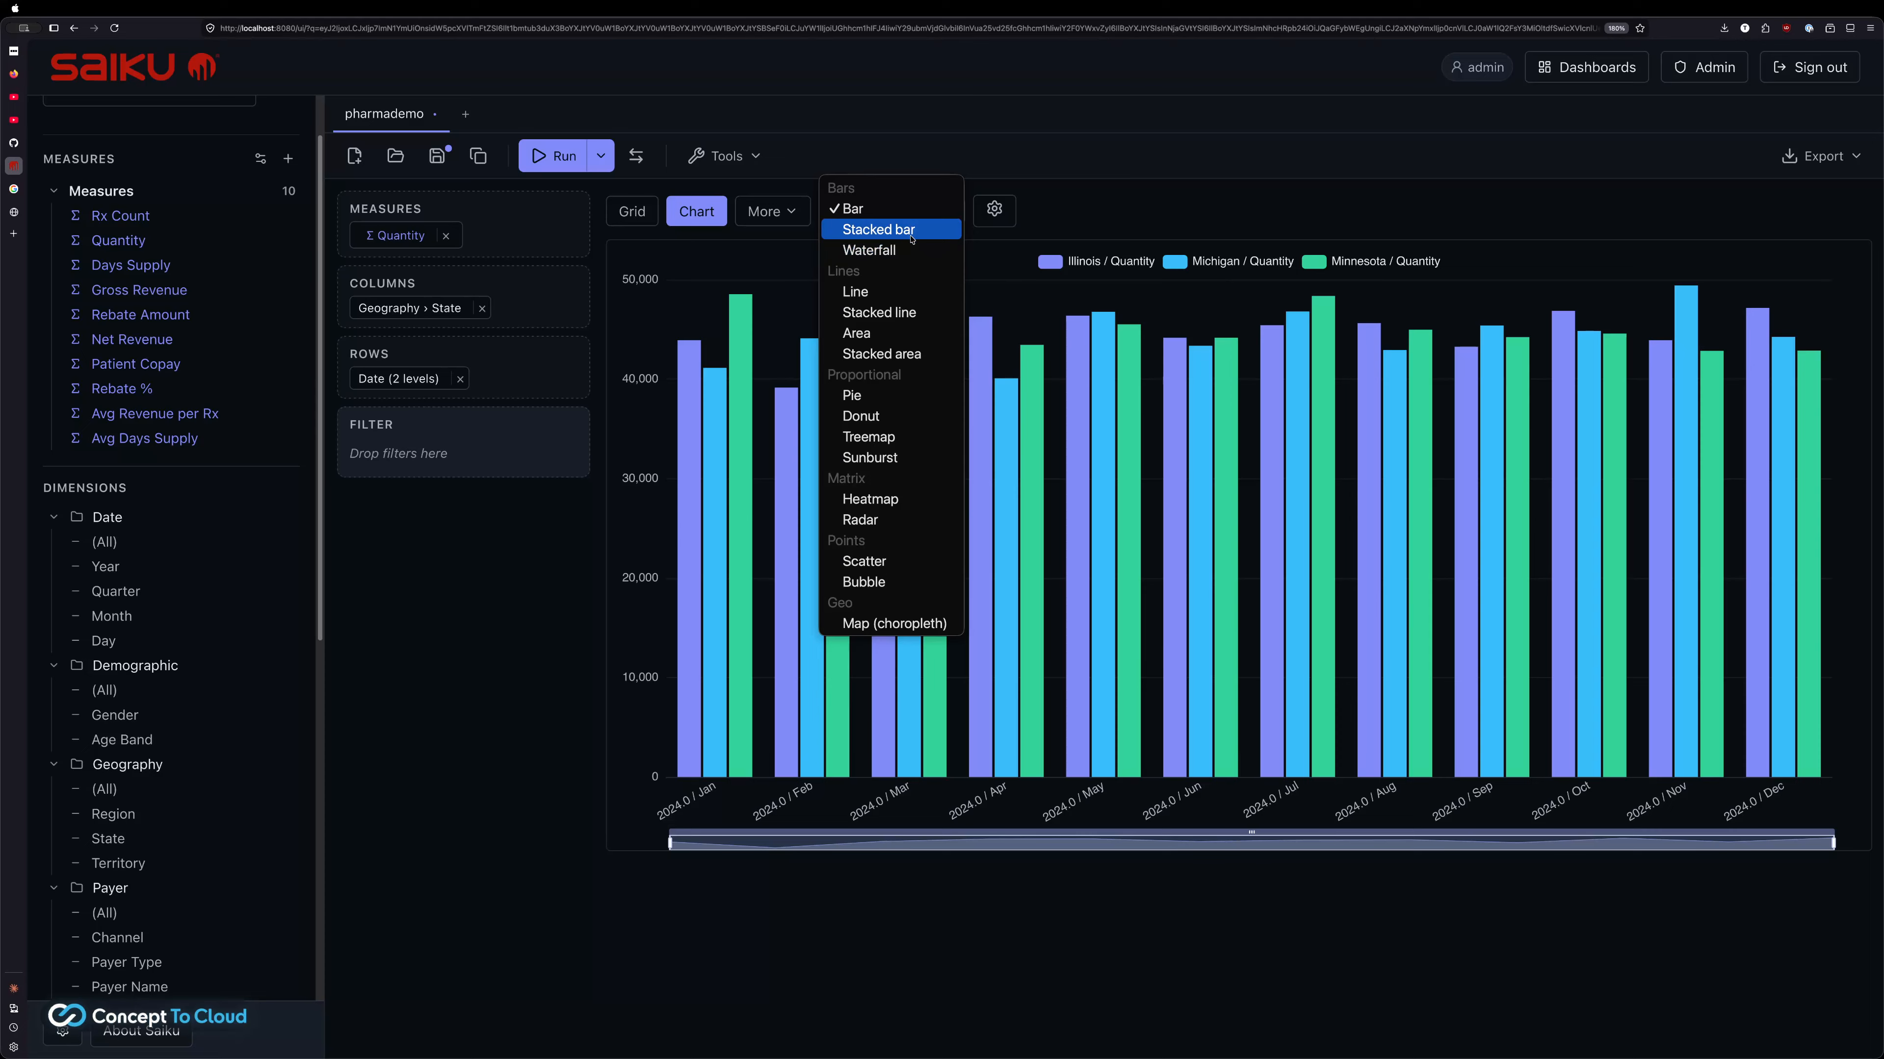
pyautogui.click(883, 229)
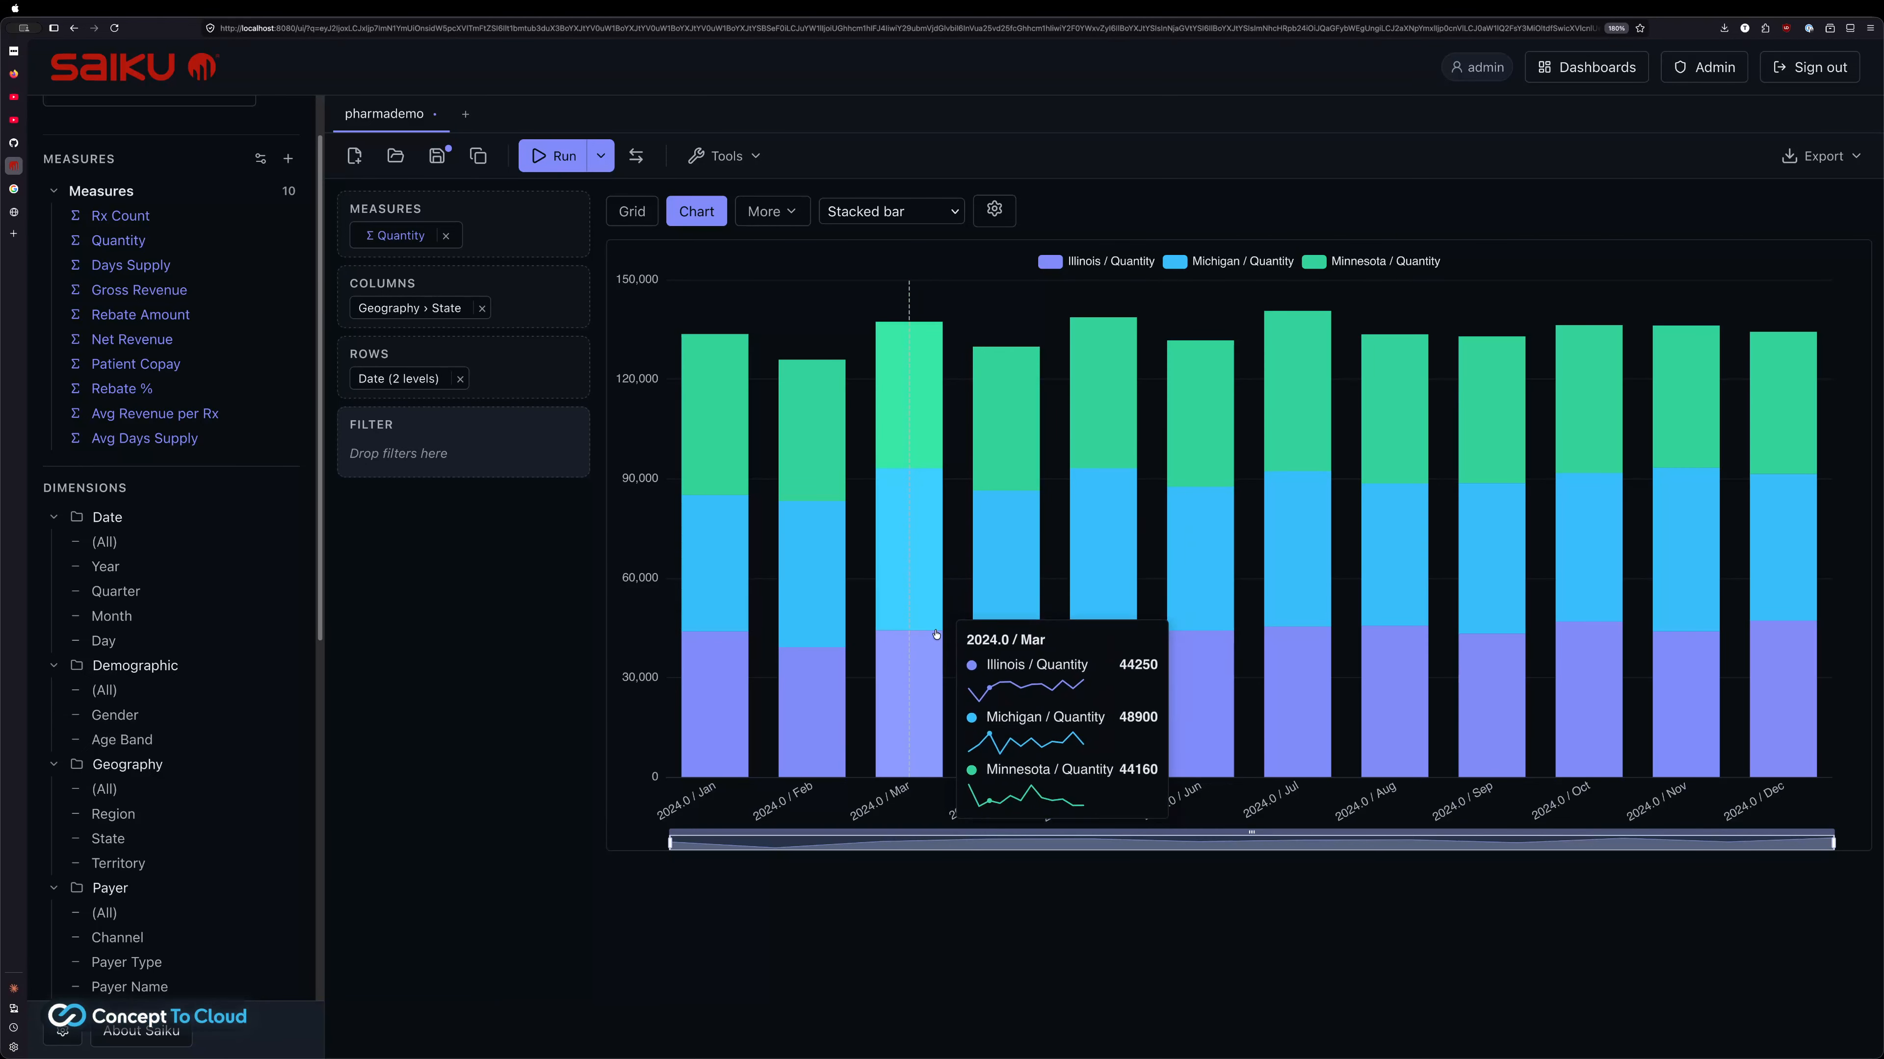
pyautogui.click(856, 223)
pyautogui.click(864, 274)
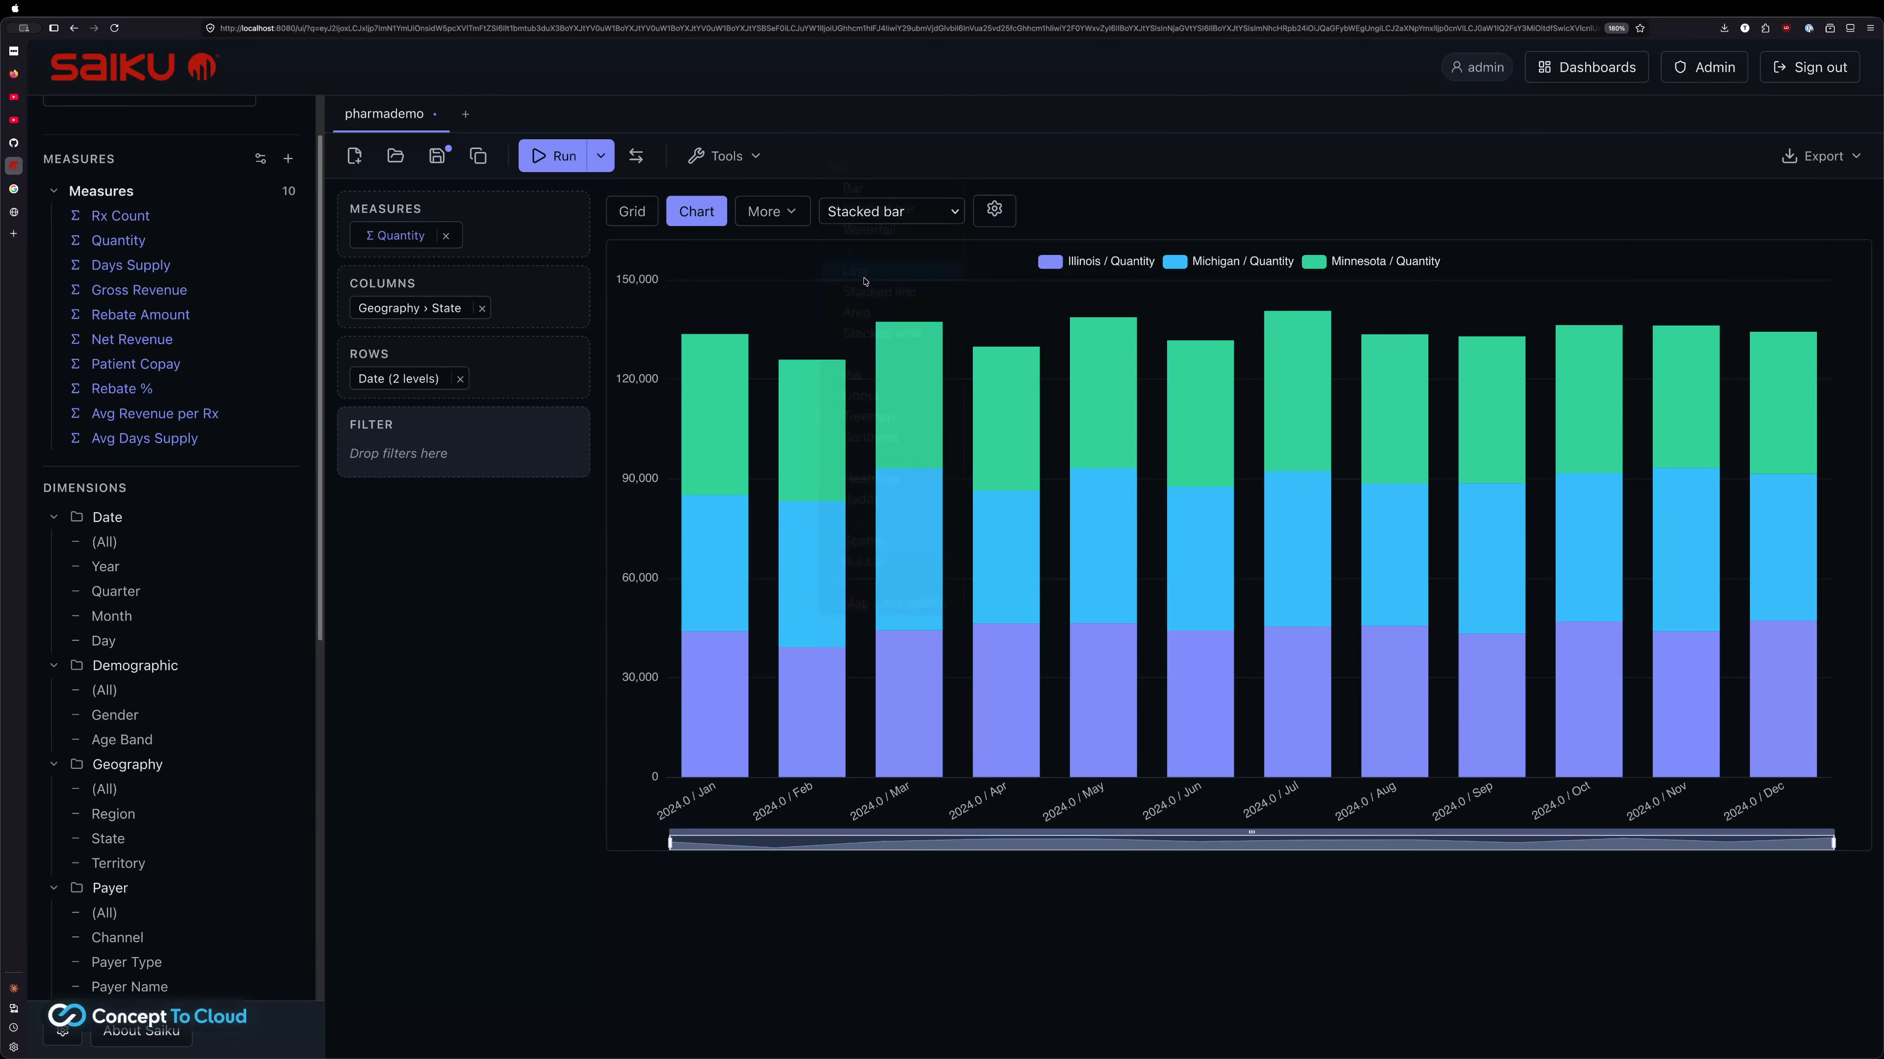
pyautogui.click(868, 211)
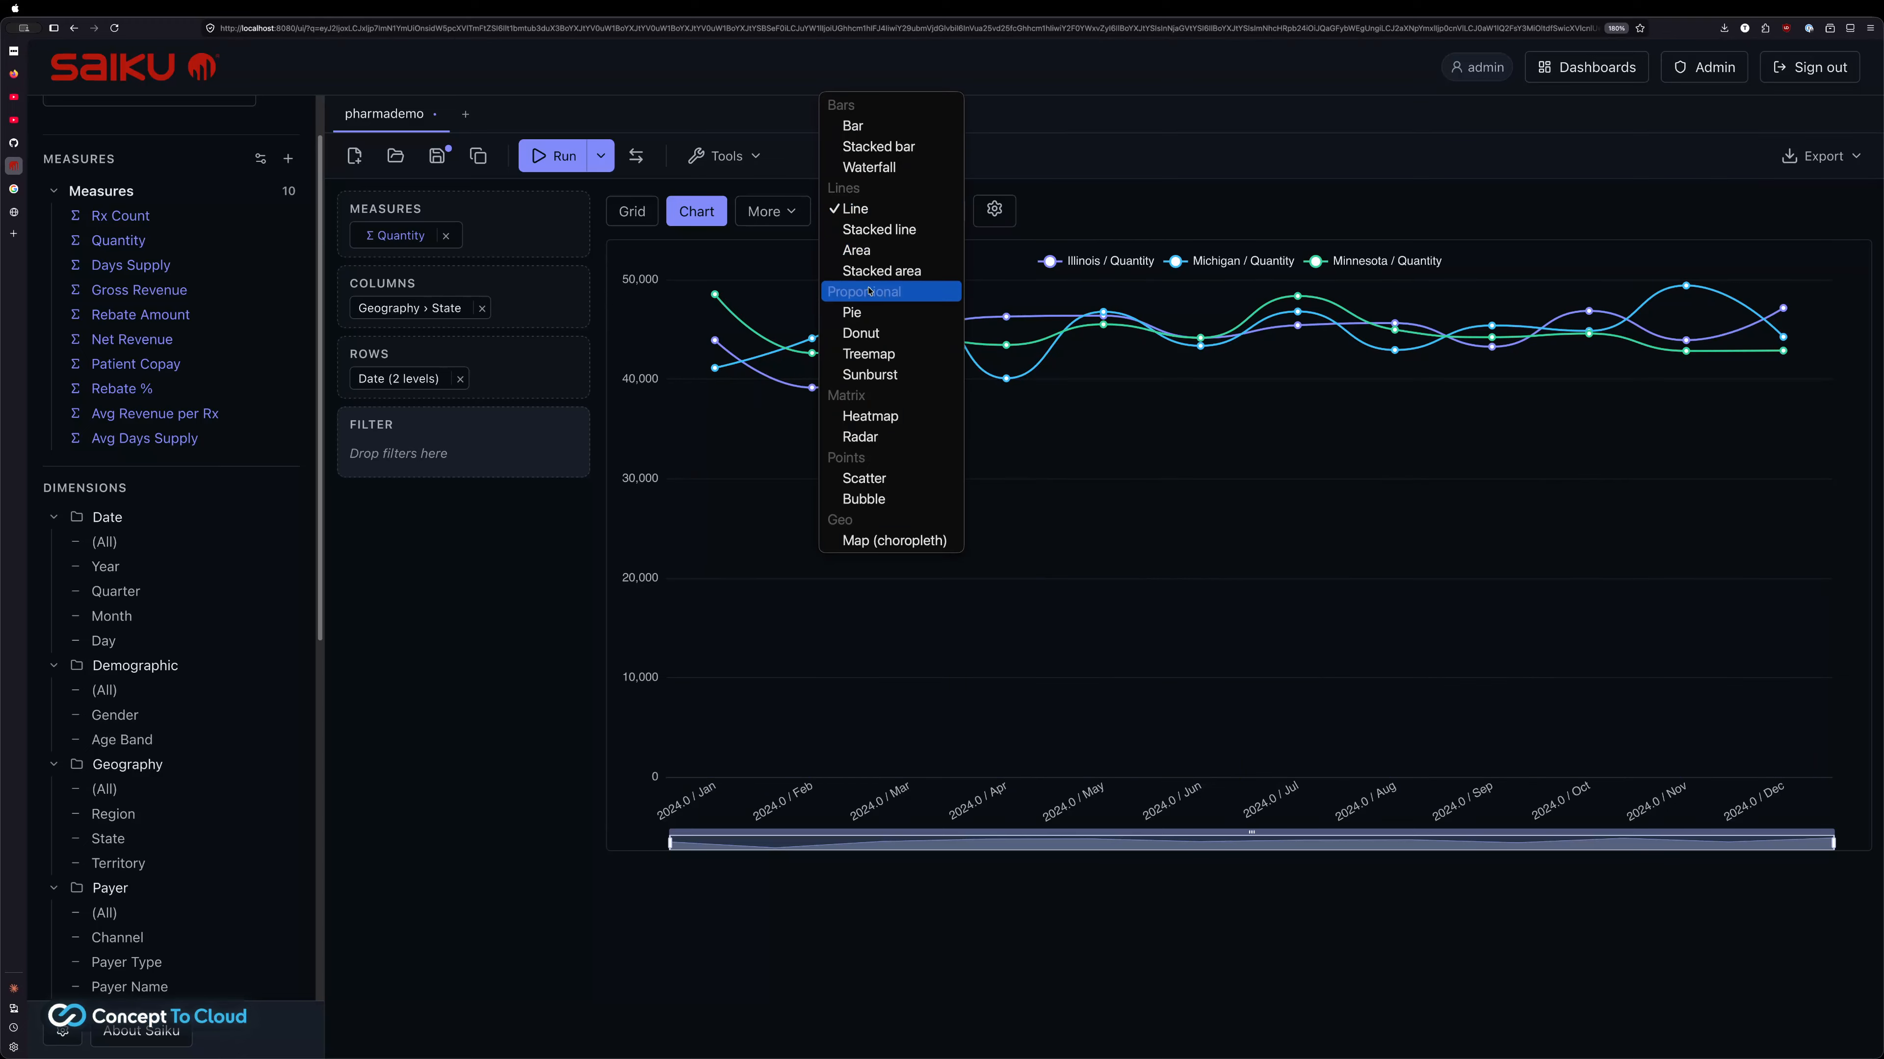
pyautogui.click(864, 250)
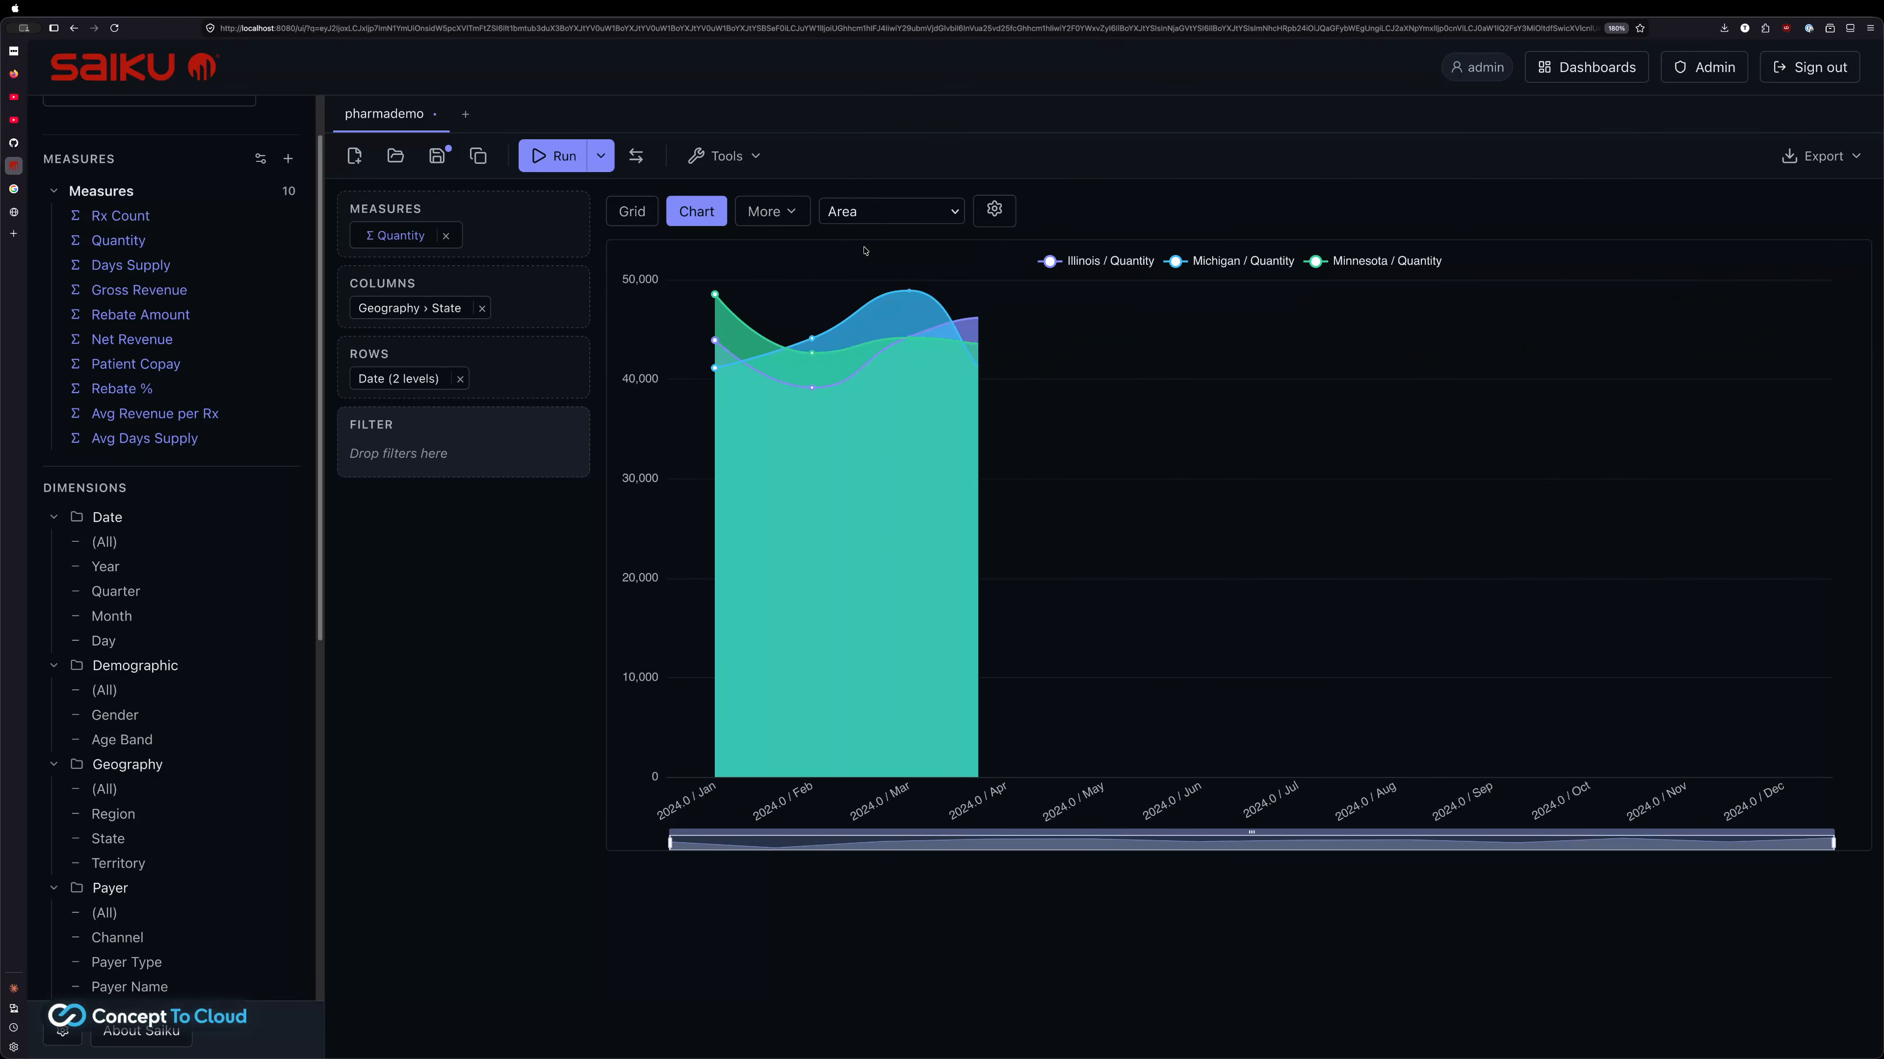
pyautogui.click(928, 215)
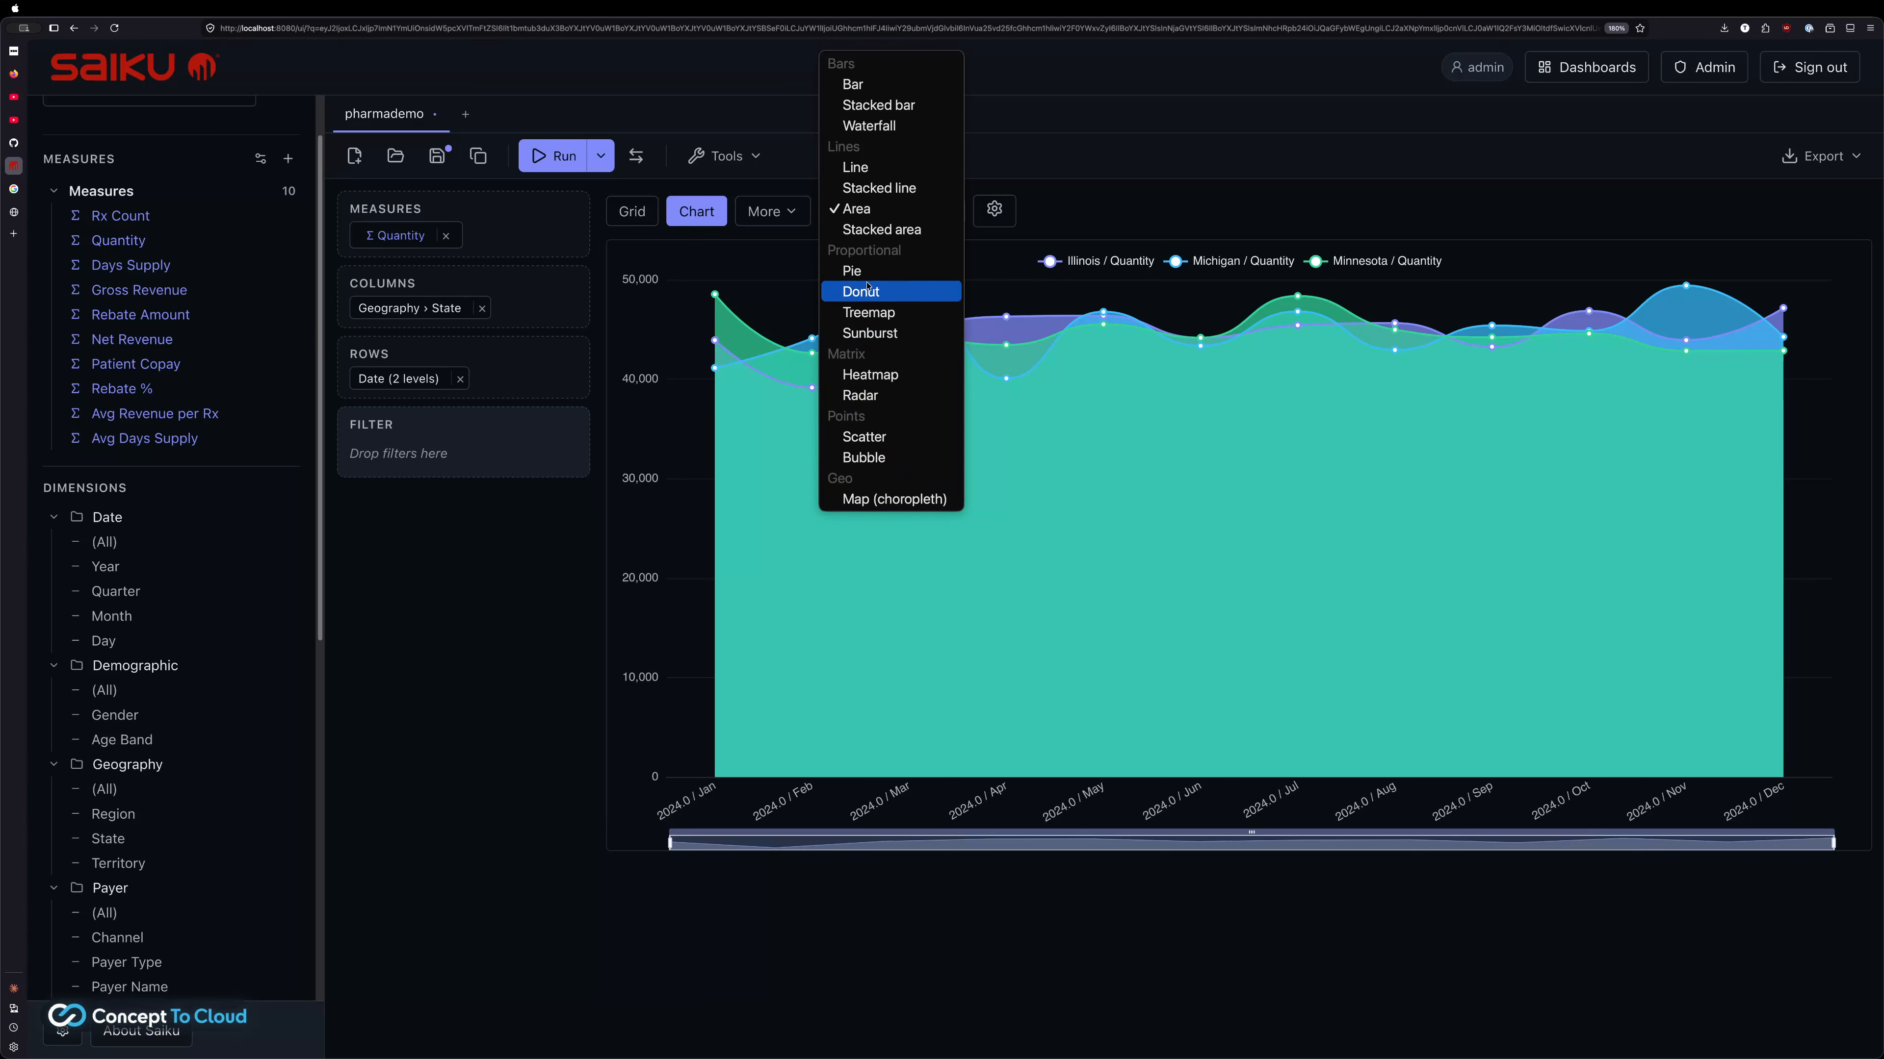
pyautogui.click(882, 274)
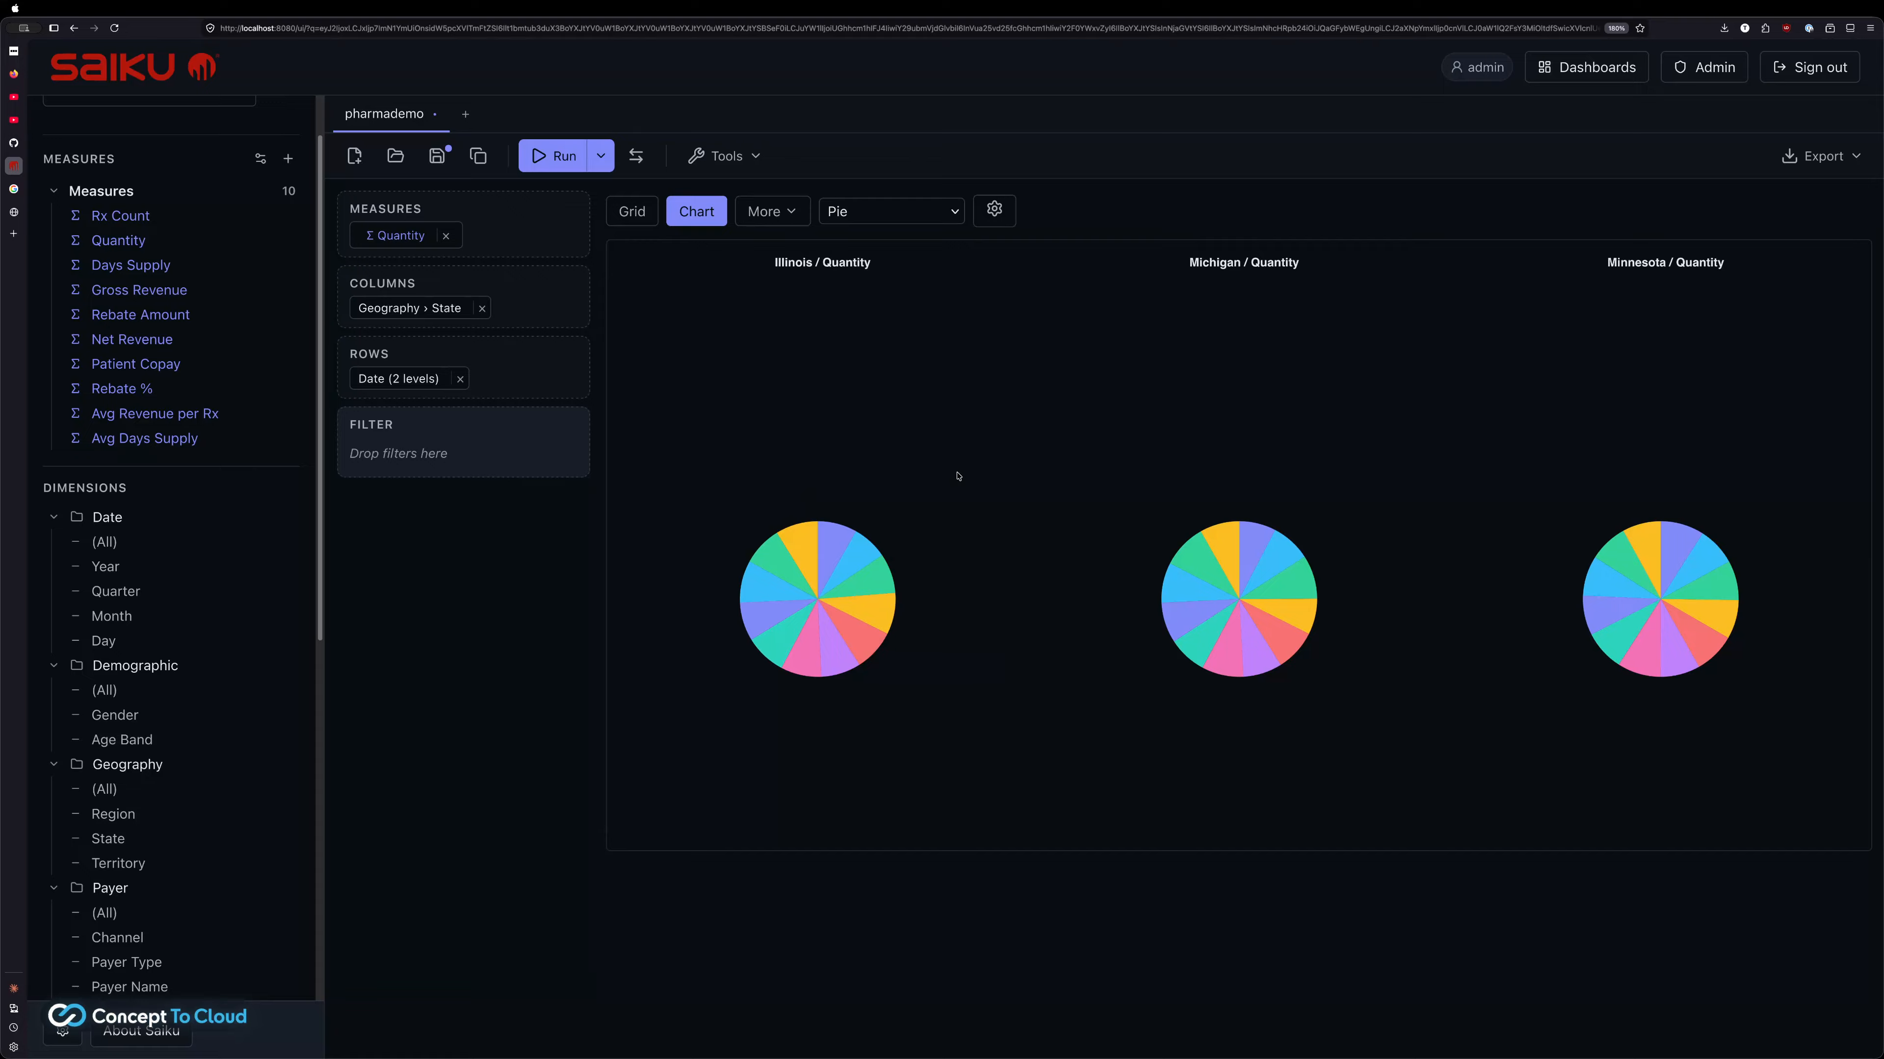
# Switch the pharmademo chart back to a grouped bar chart
pyautogui.click(994, 211)
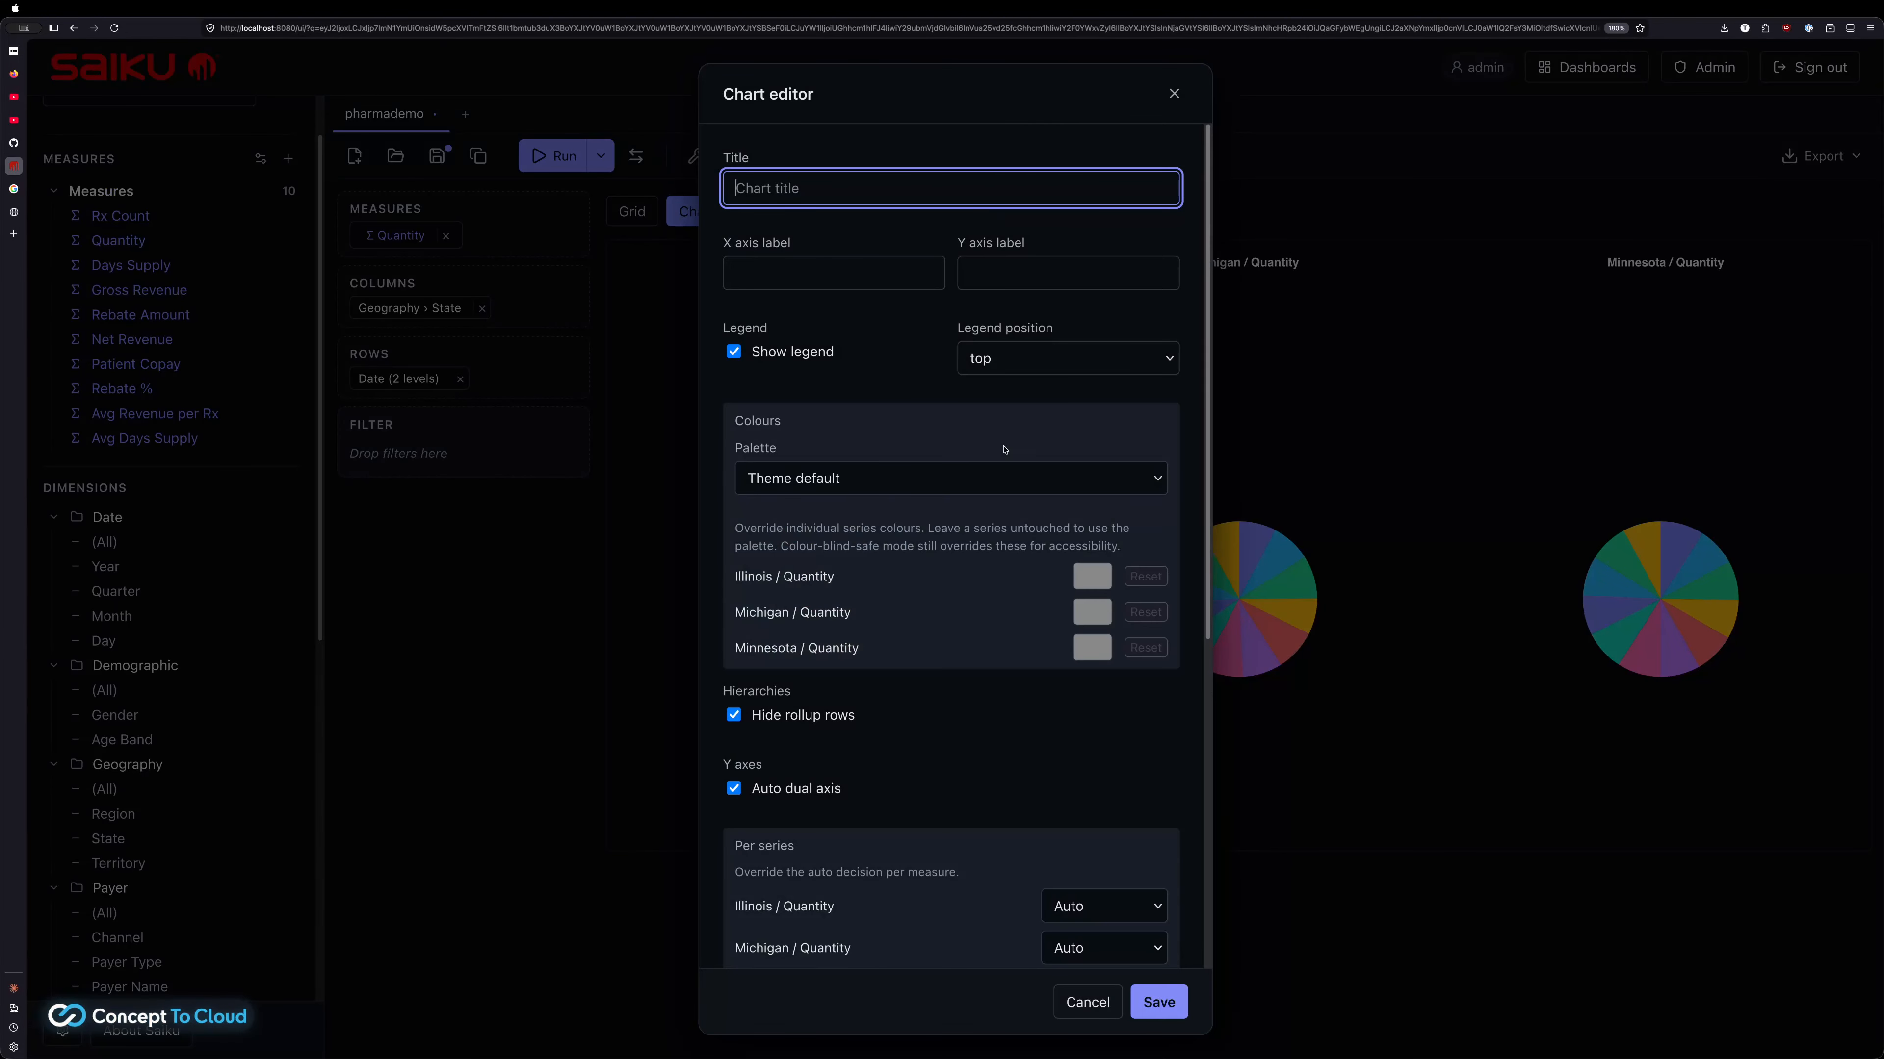
pyautogui.scroll(-5, 1007, 613)
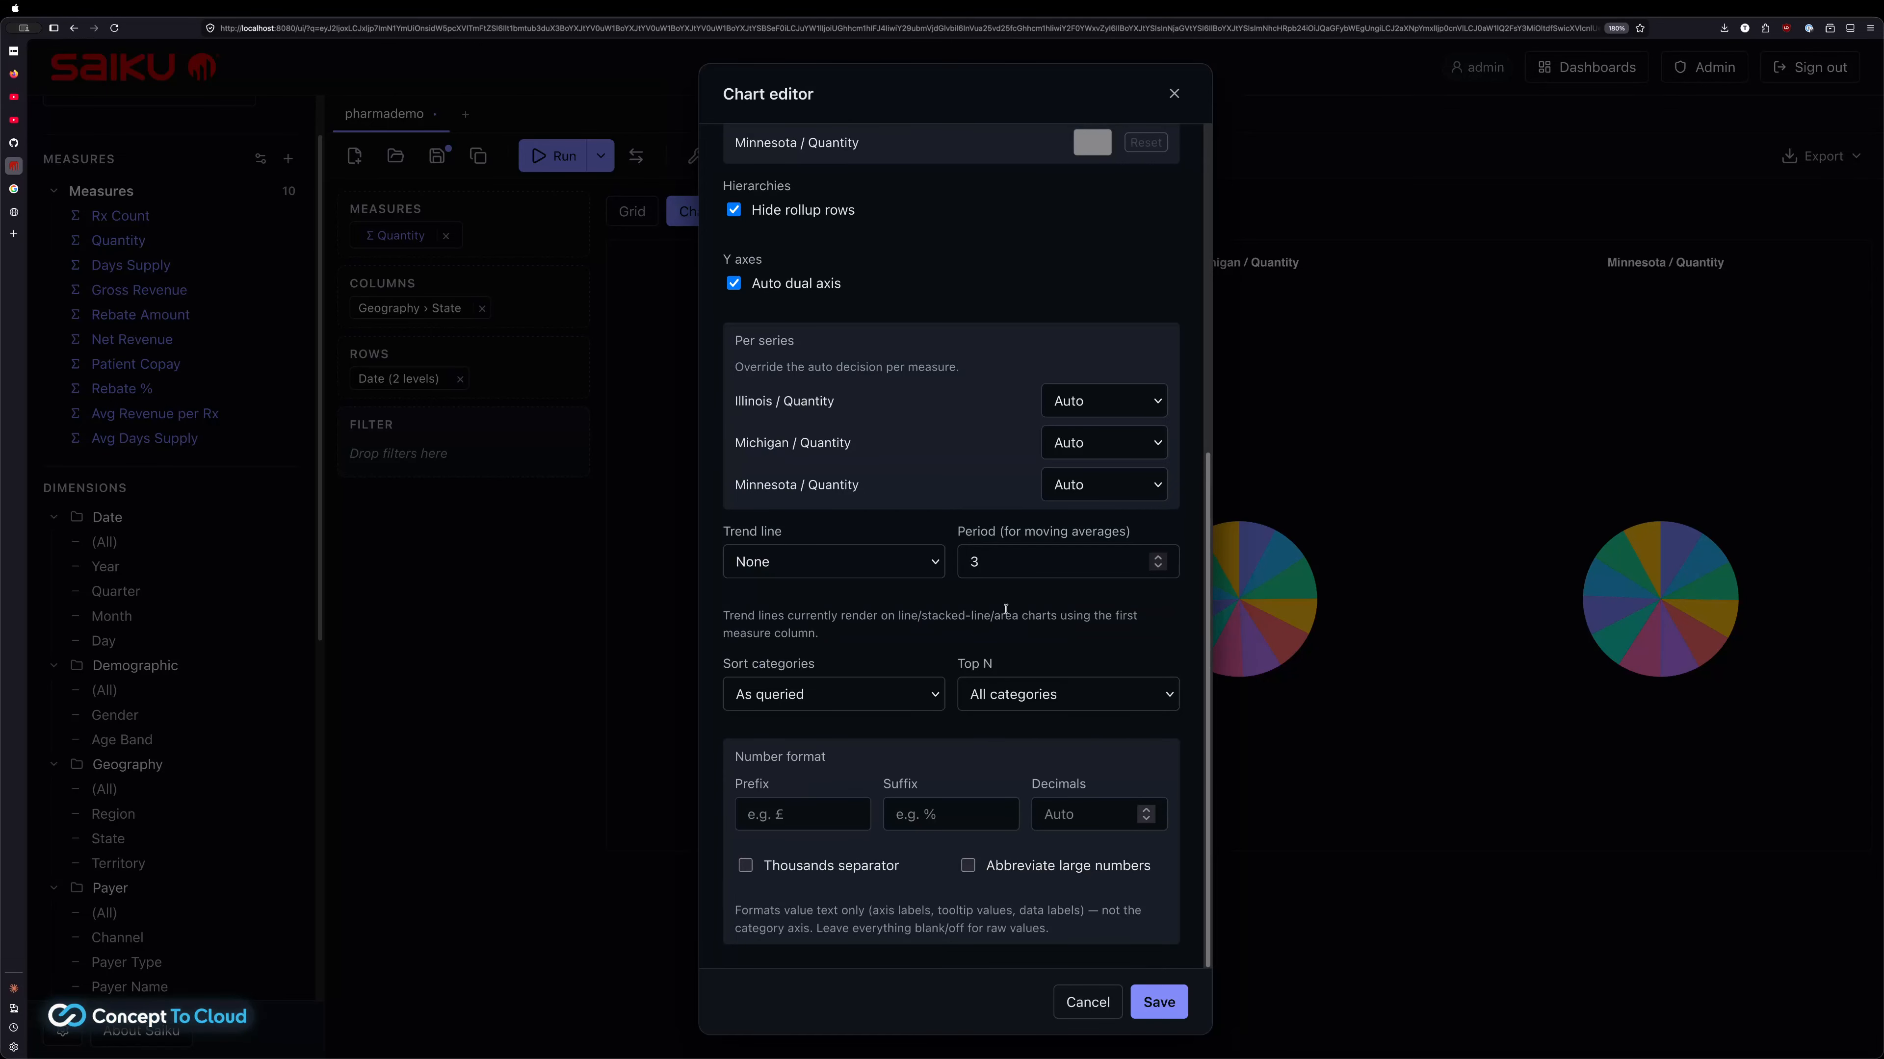
pyautogui.scroll(5, 1007, 609)
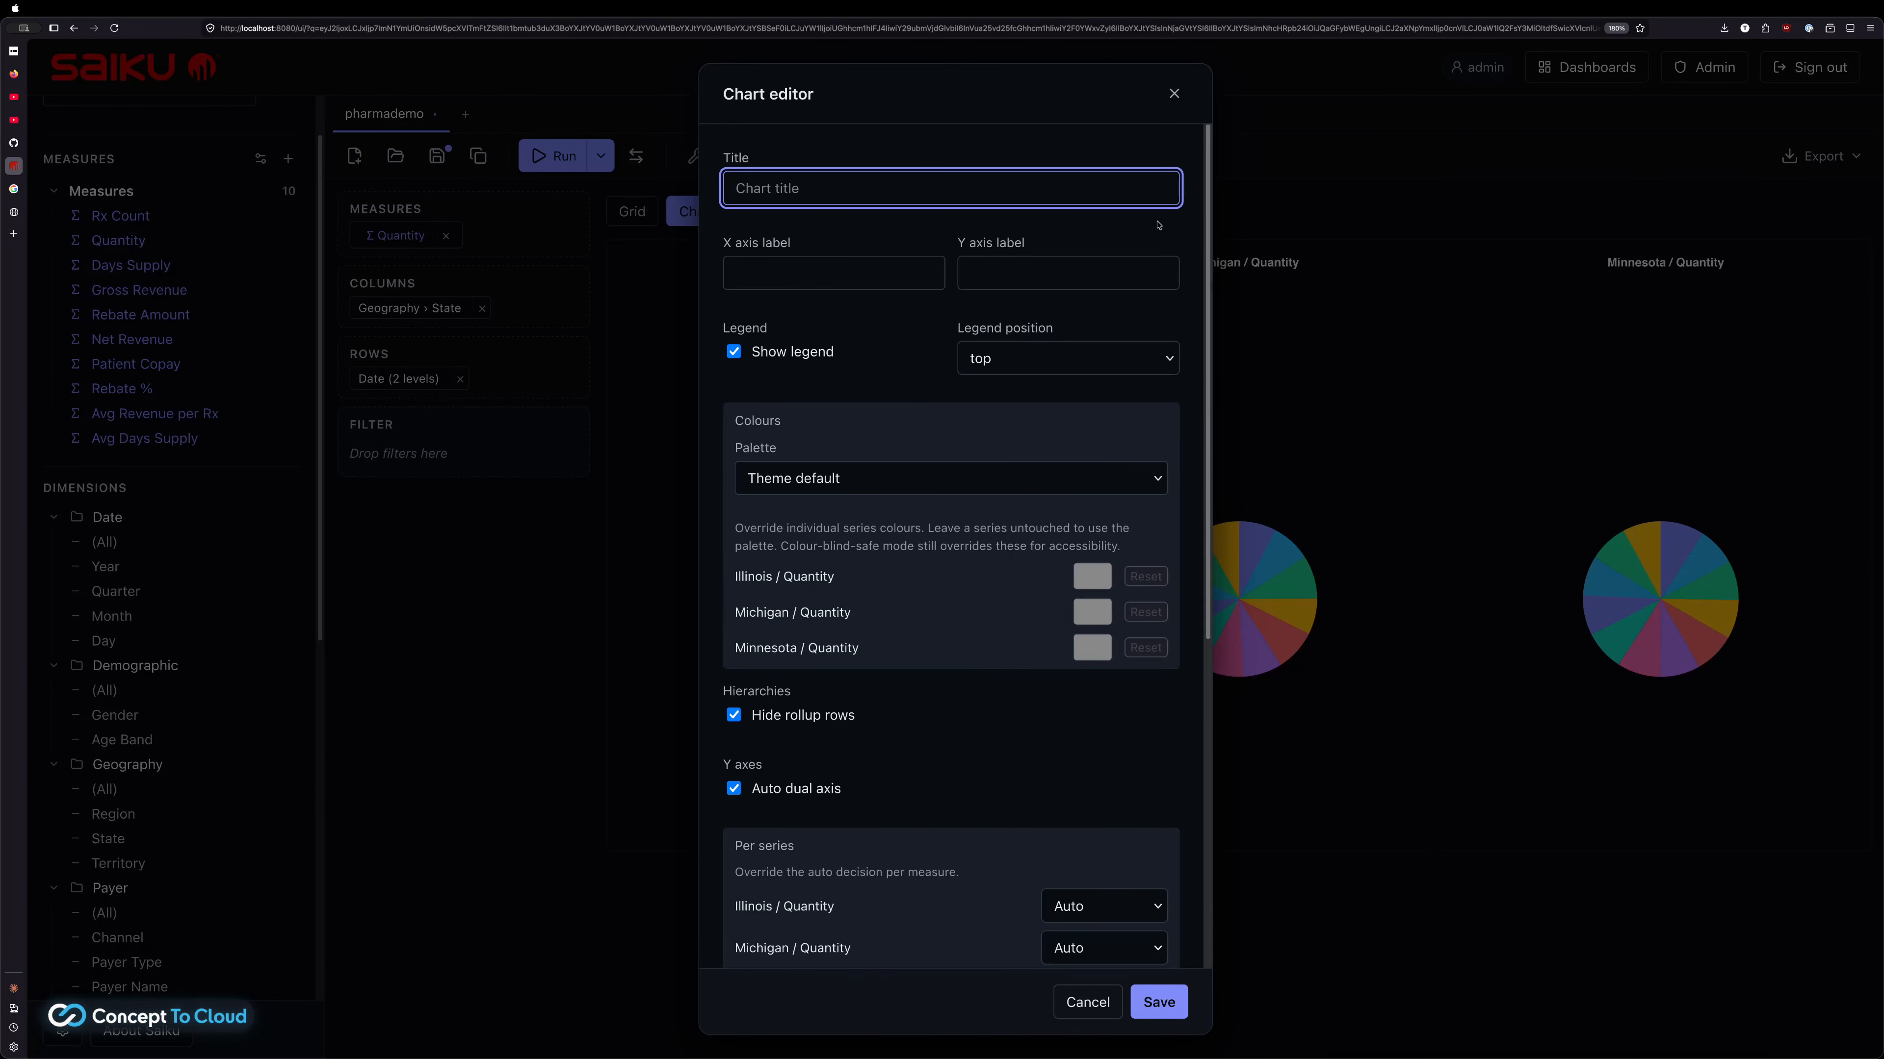
pyautogui.click(1175, 95)
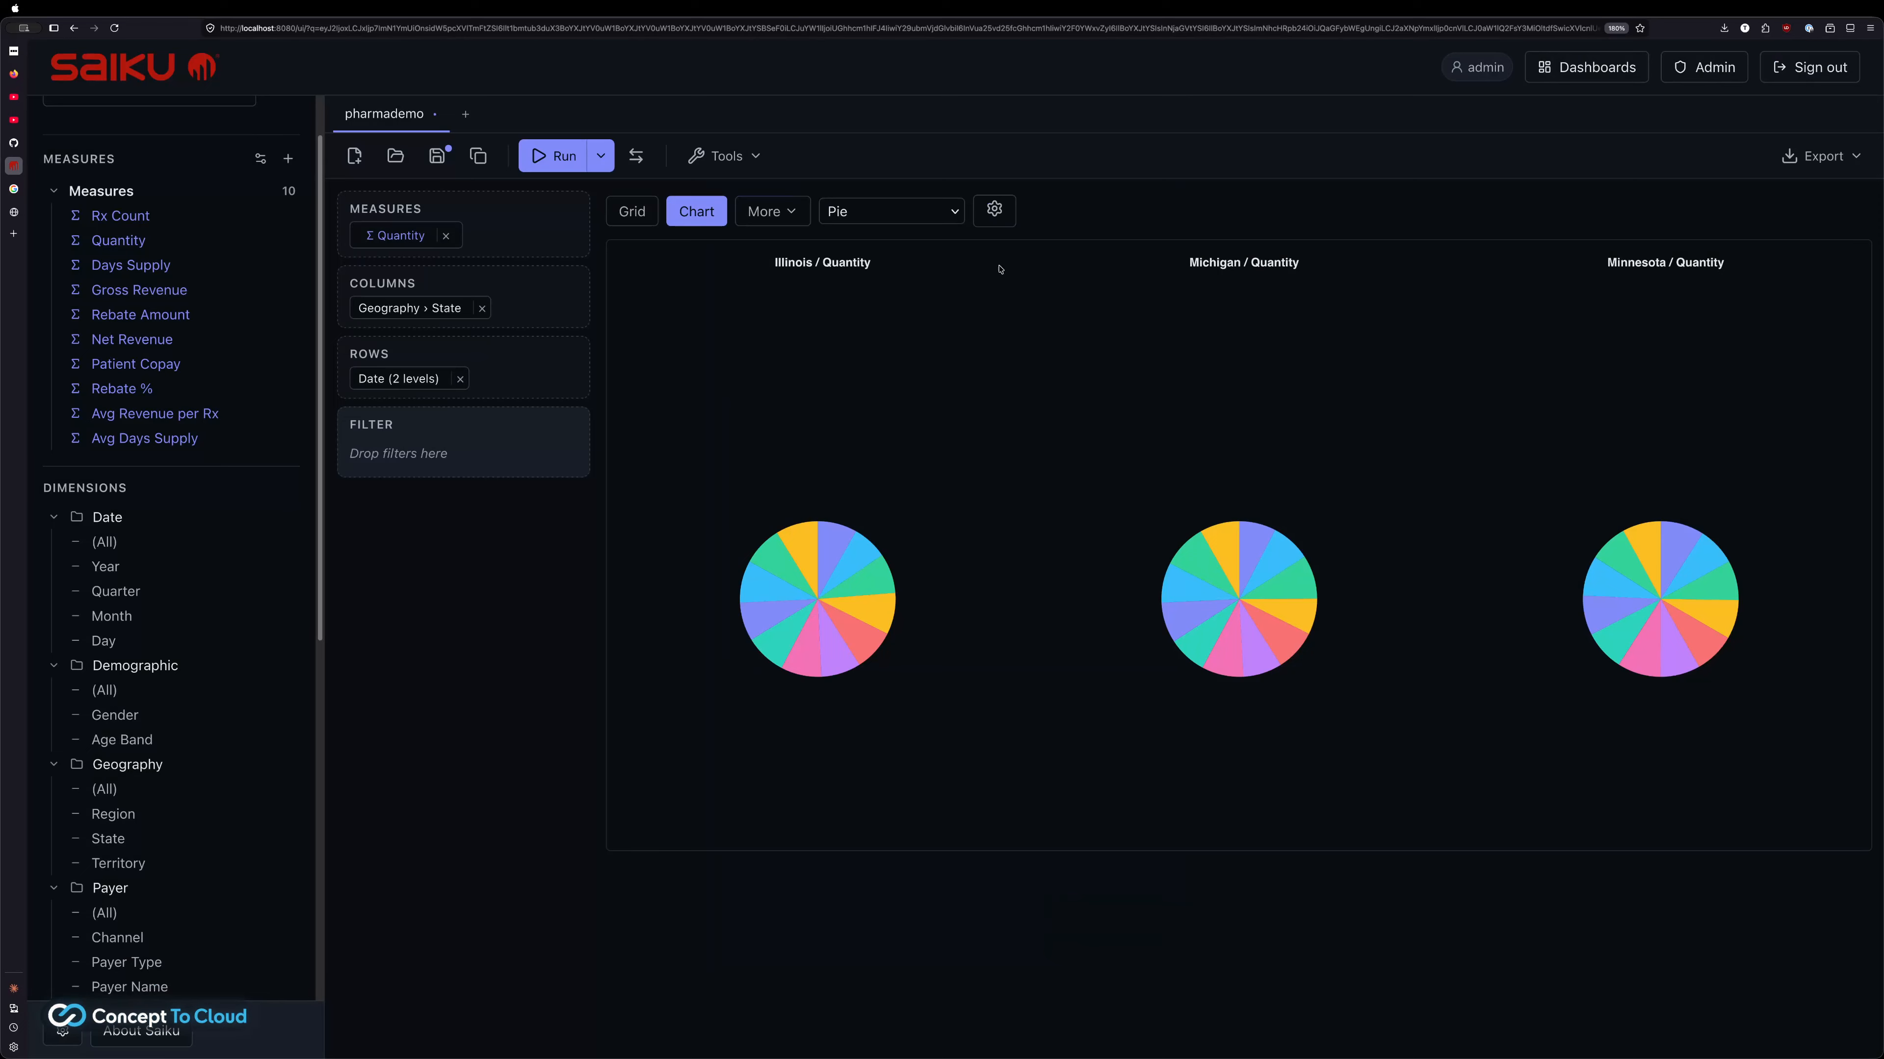
pyautogui.click(934, 217)
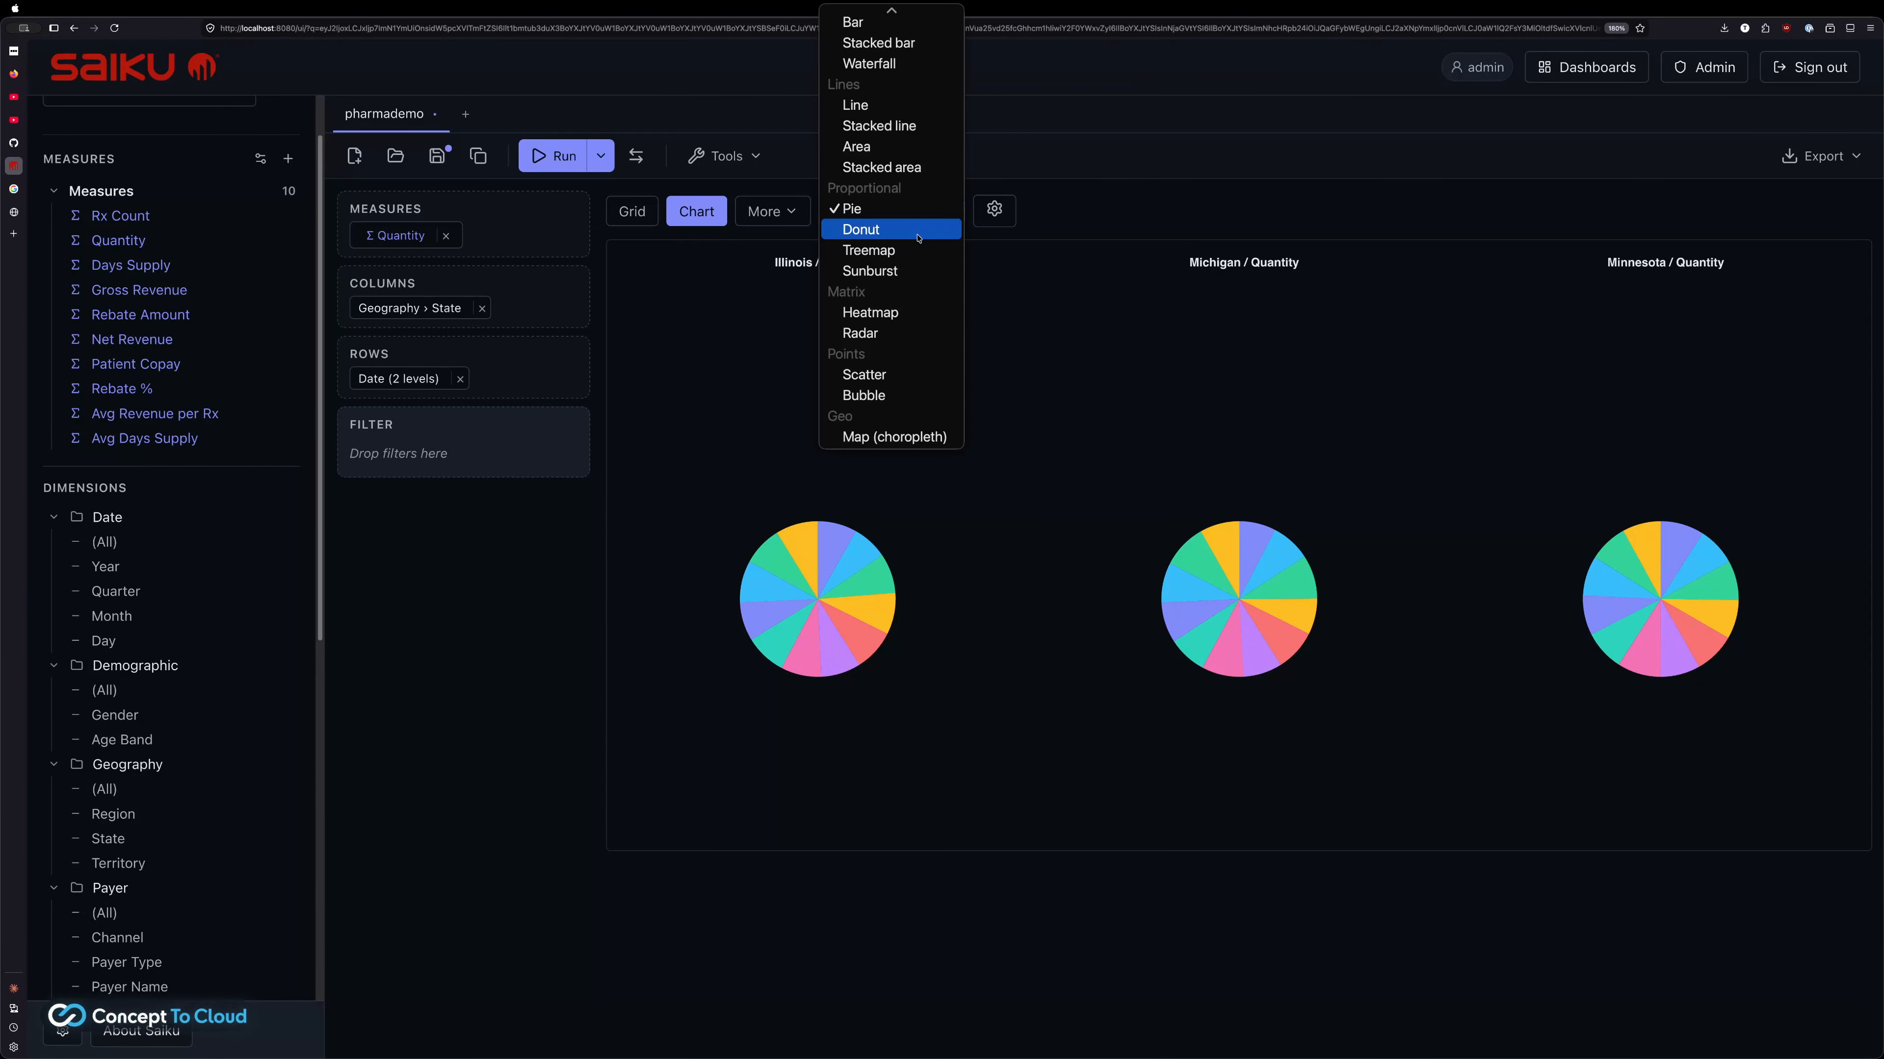
pyautogui.click(887, 24)
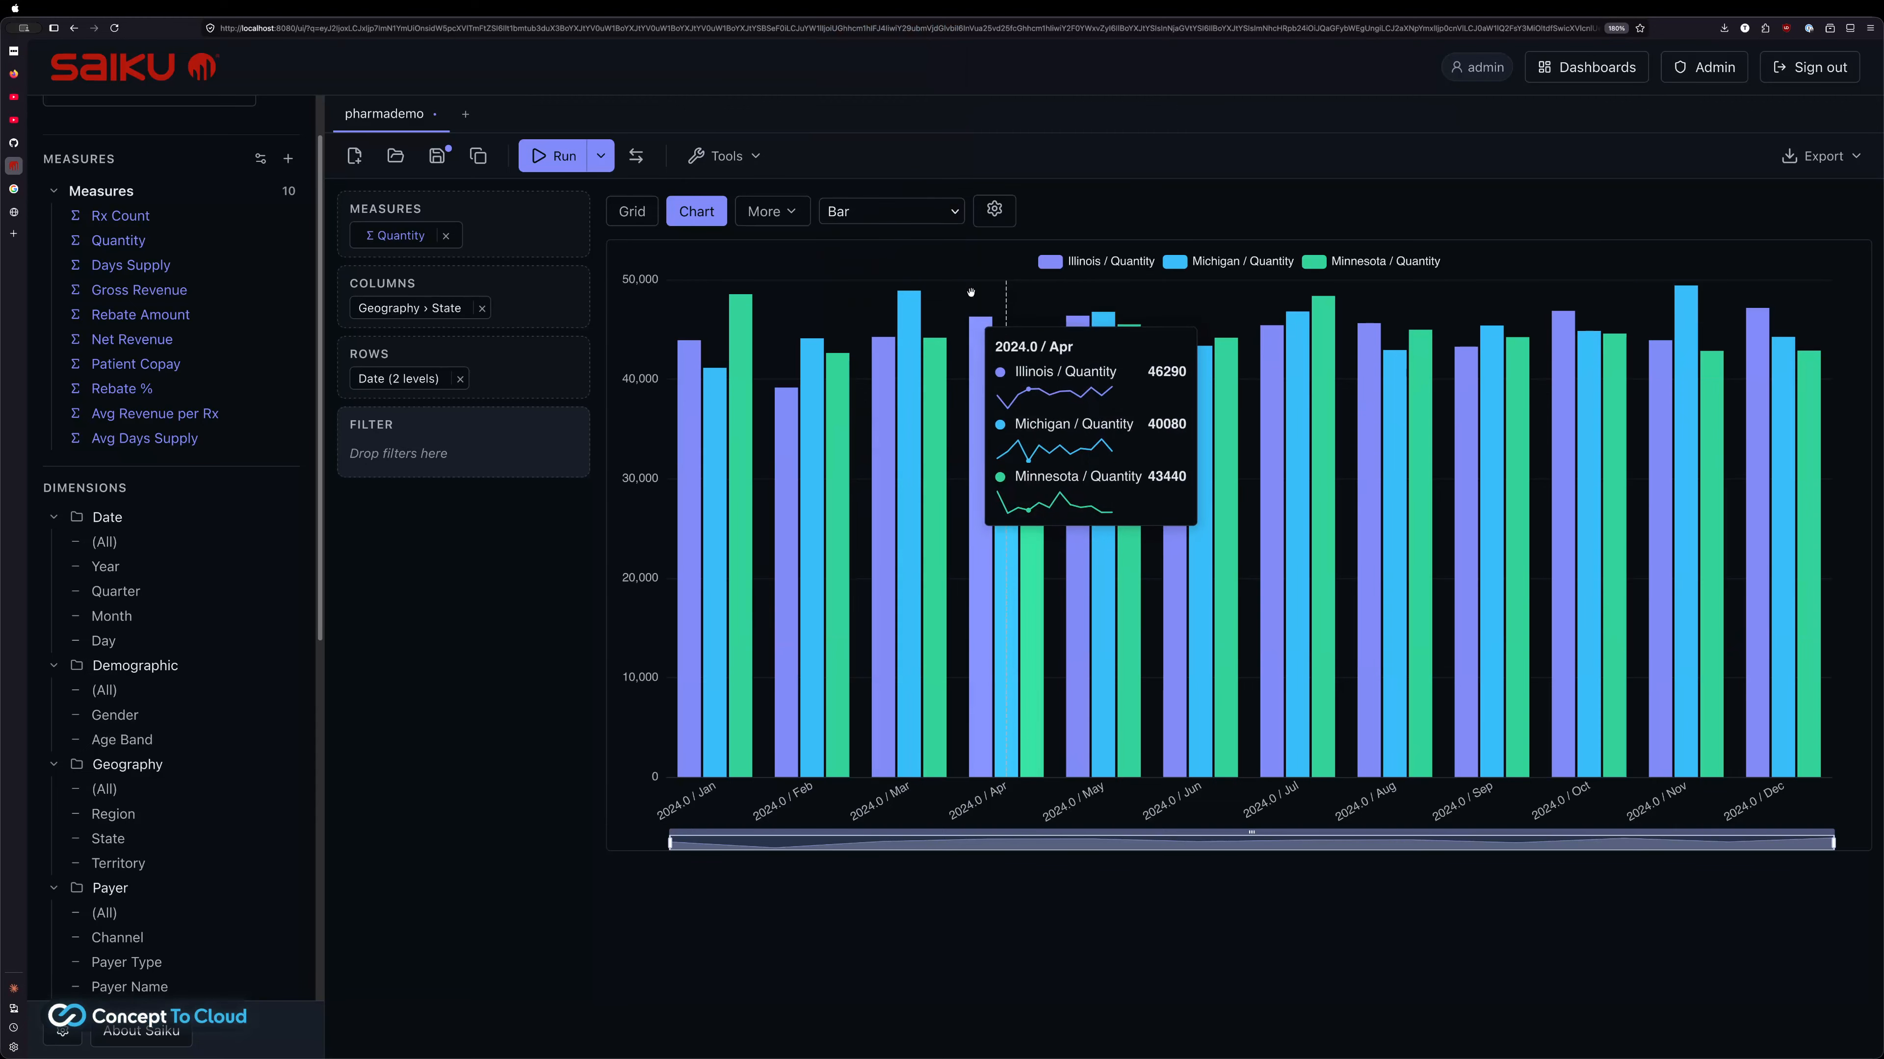
# Add a horizontal reference line at 0 in the chart settings and save
pyautogui.click(994, 211)
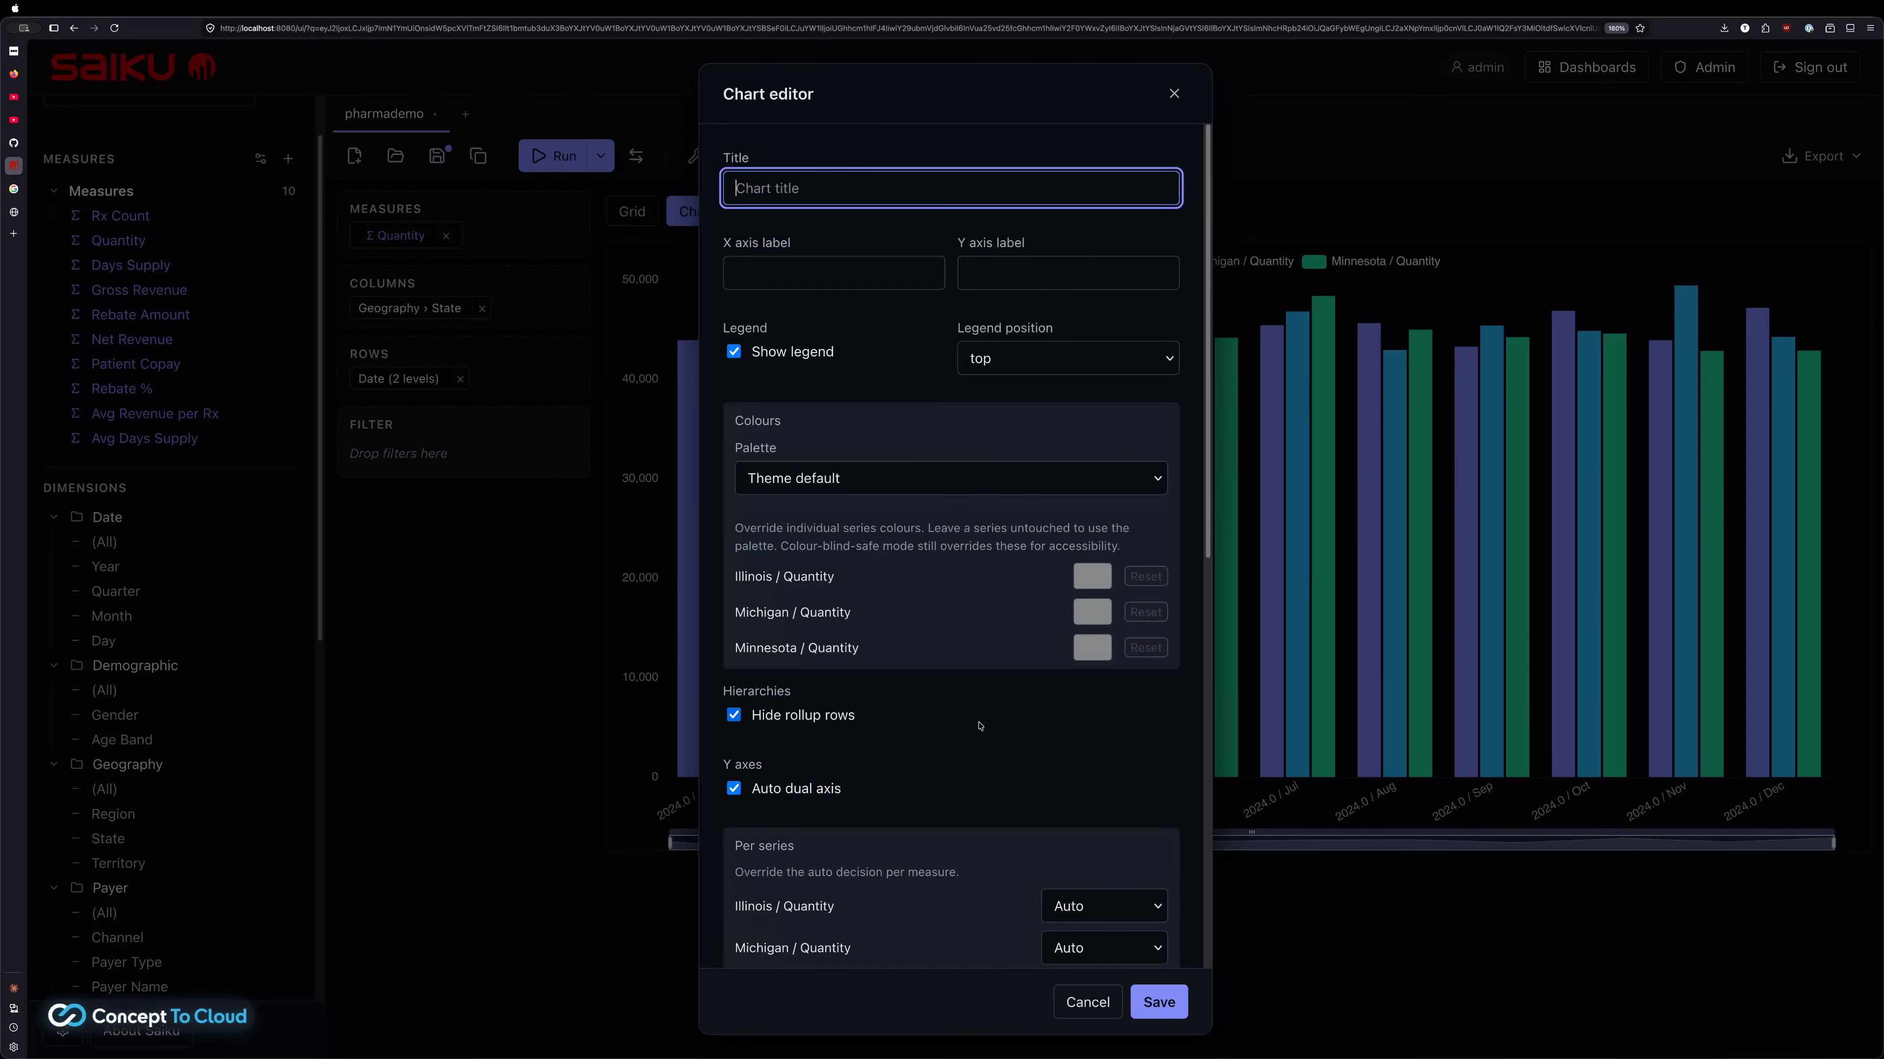
pyautogui.scroll(-10, 979, 725)
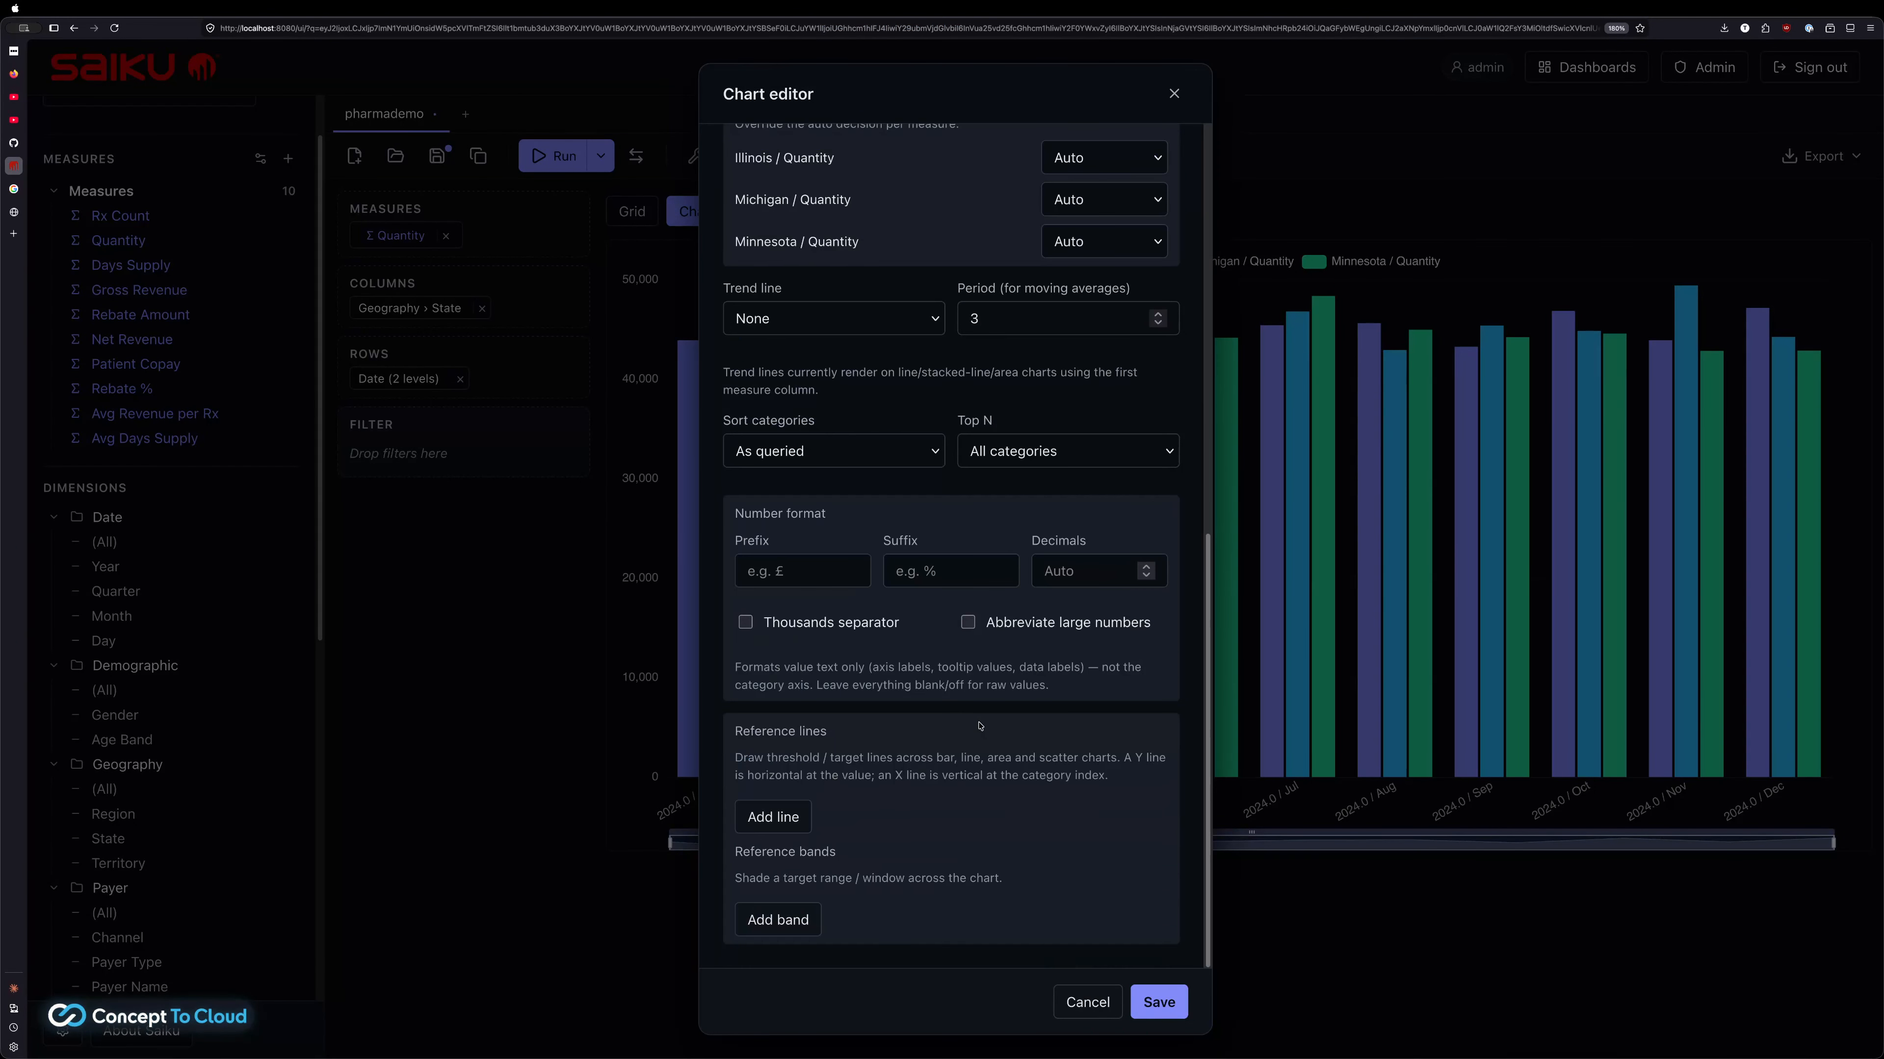
pyautogui.click(772, 818)
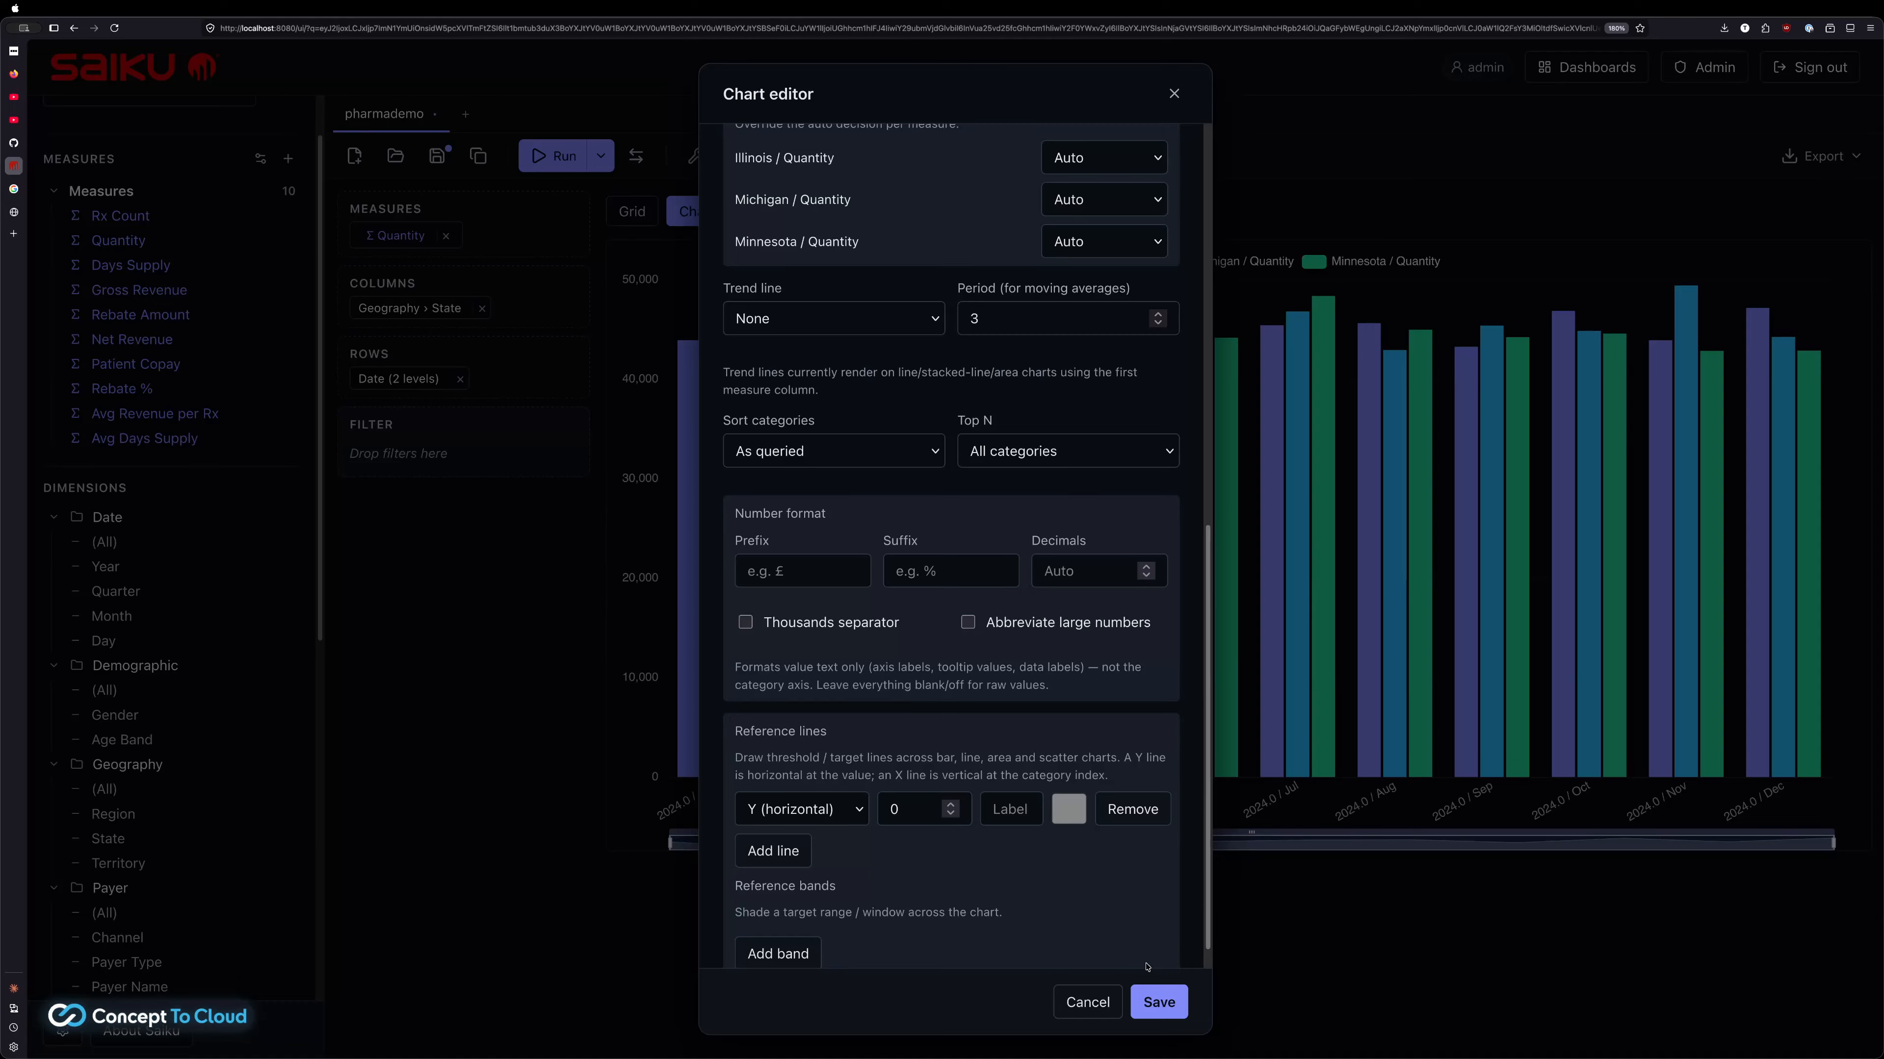
pyautogui.click(1149, 1001)
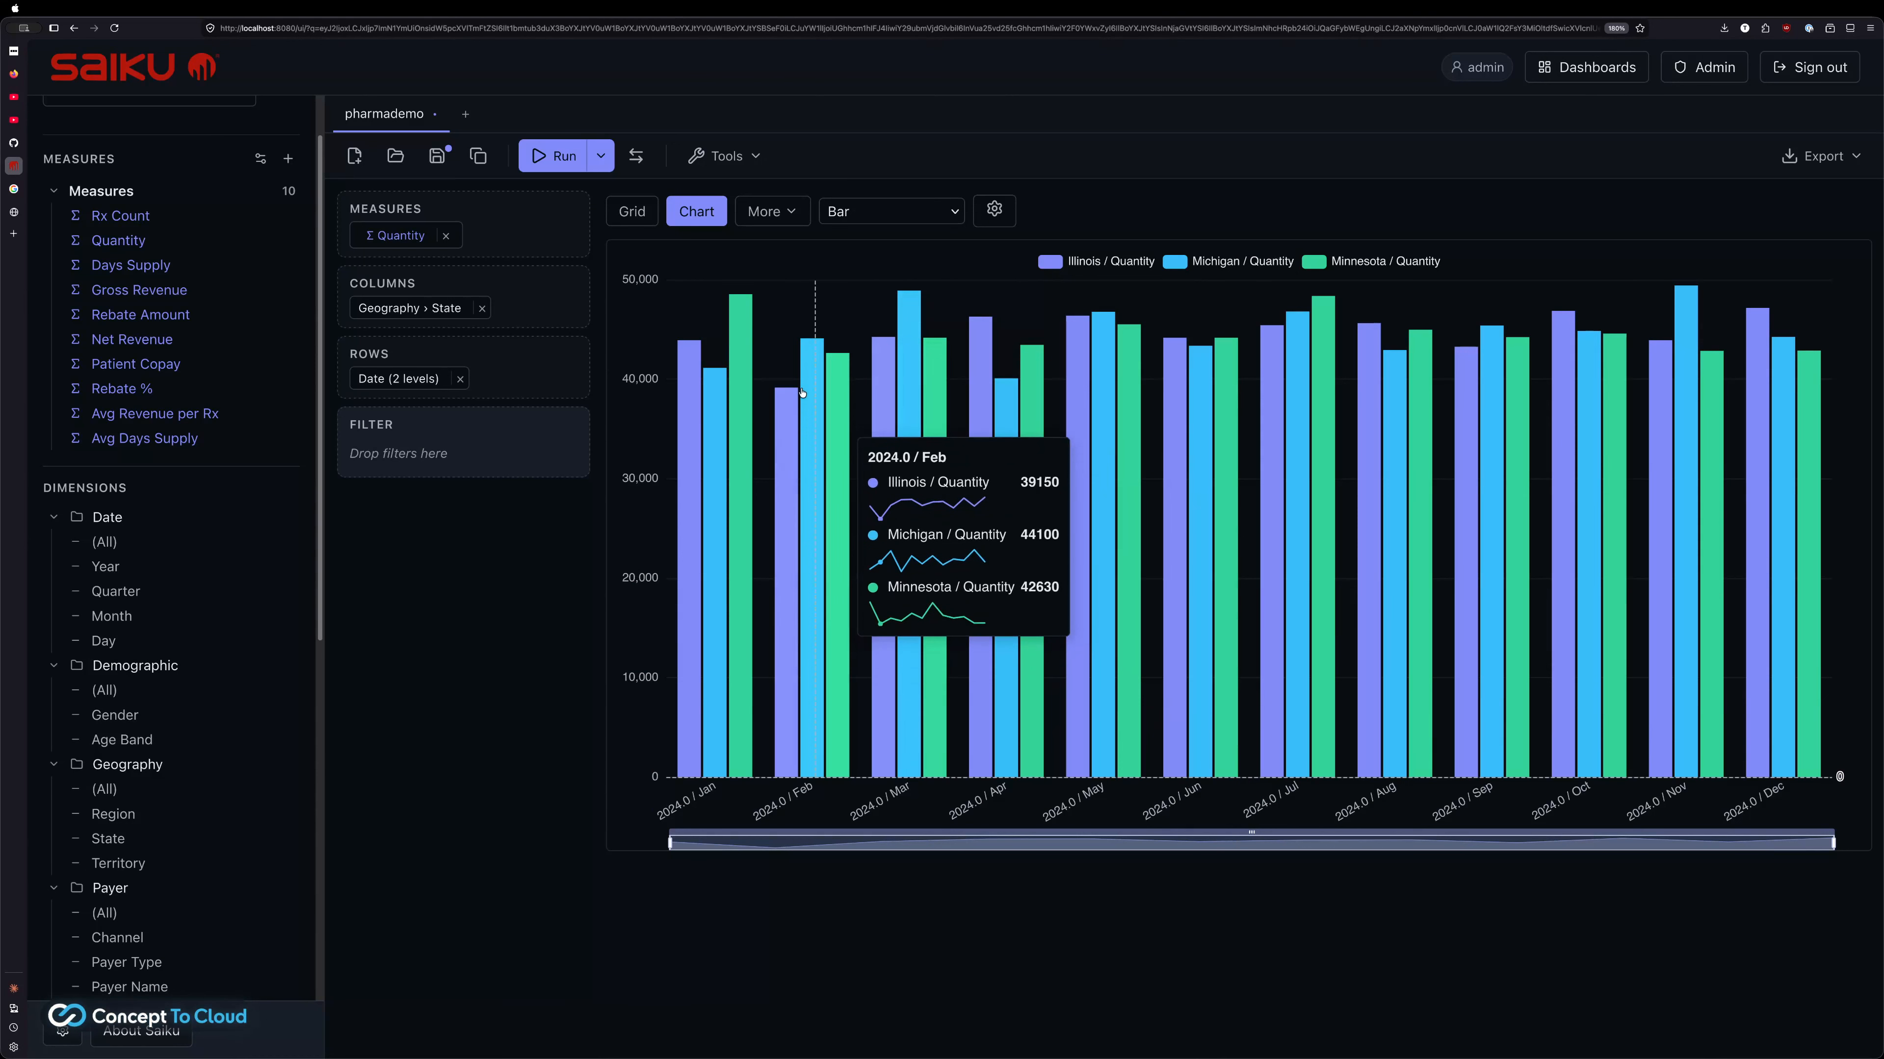
pyautogui.click(749, 222)
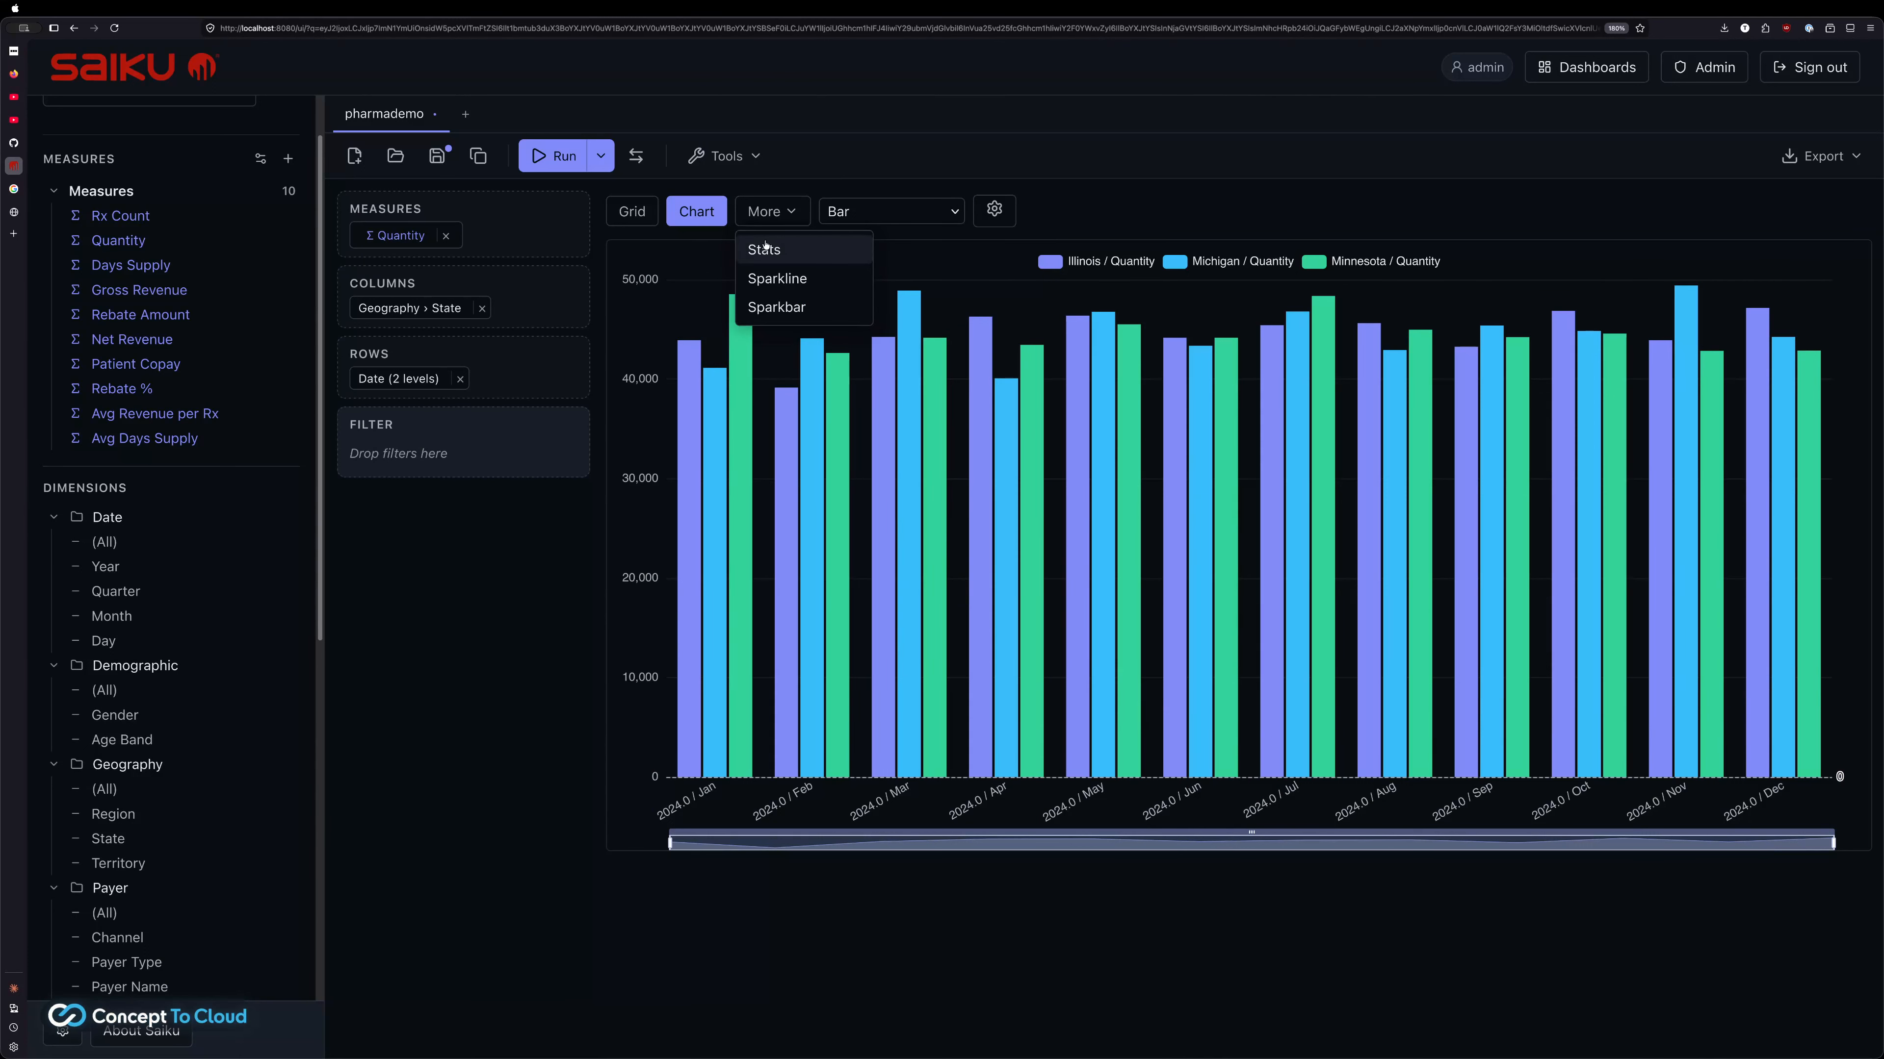
# Show the results as a data grid, then create a blank Untitled dashboard in the admin folder
pyautogui.click(639, 208)
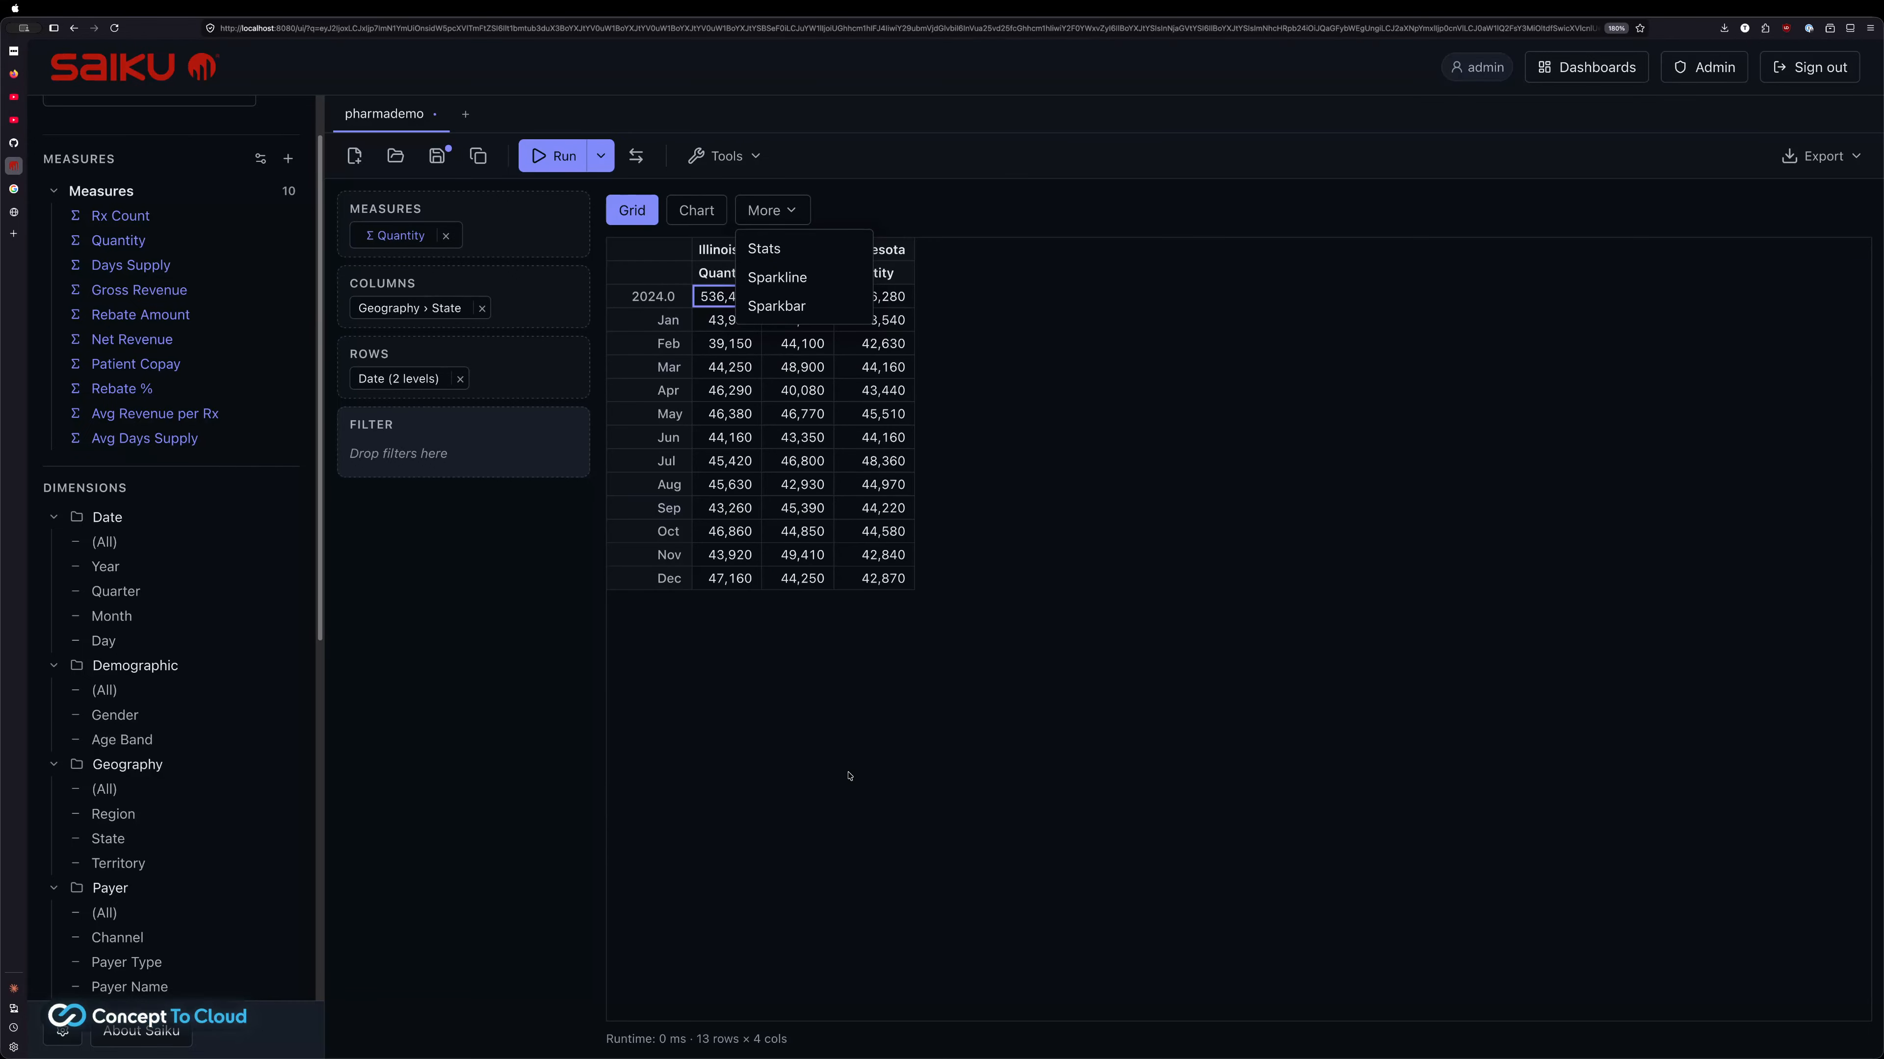
pyautogui.click(755, 212)
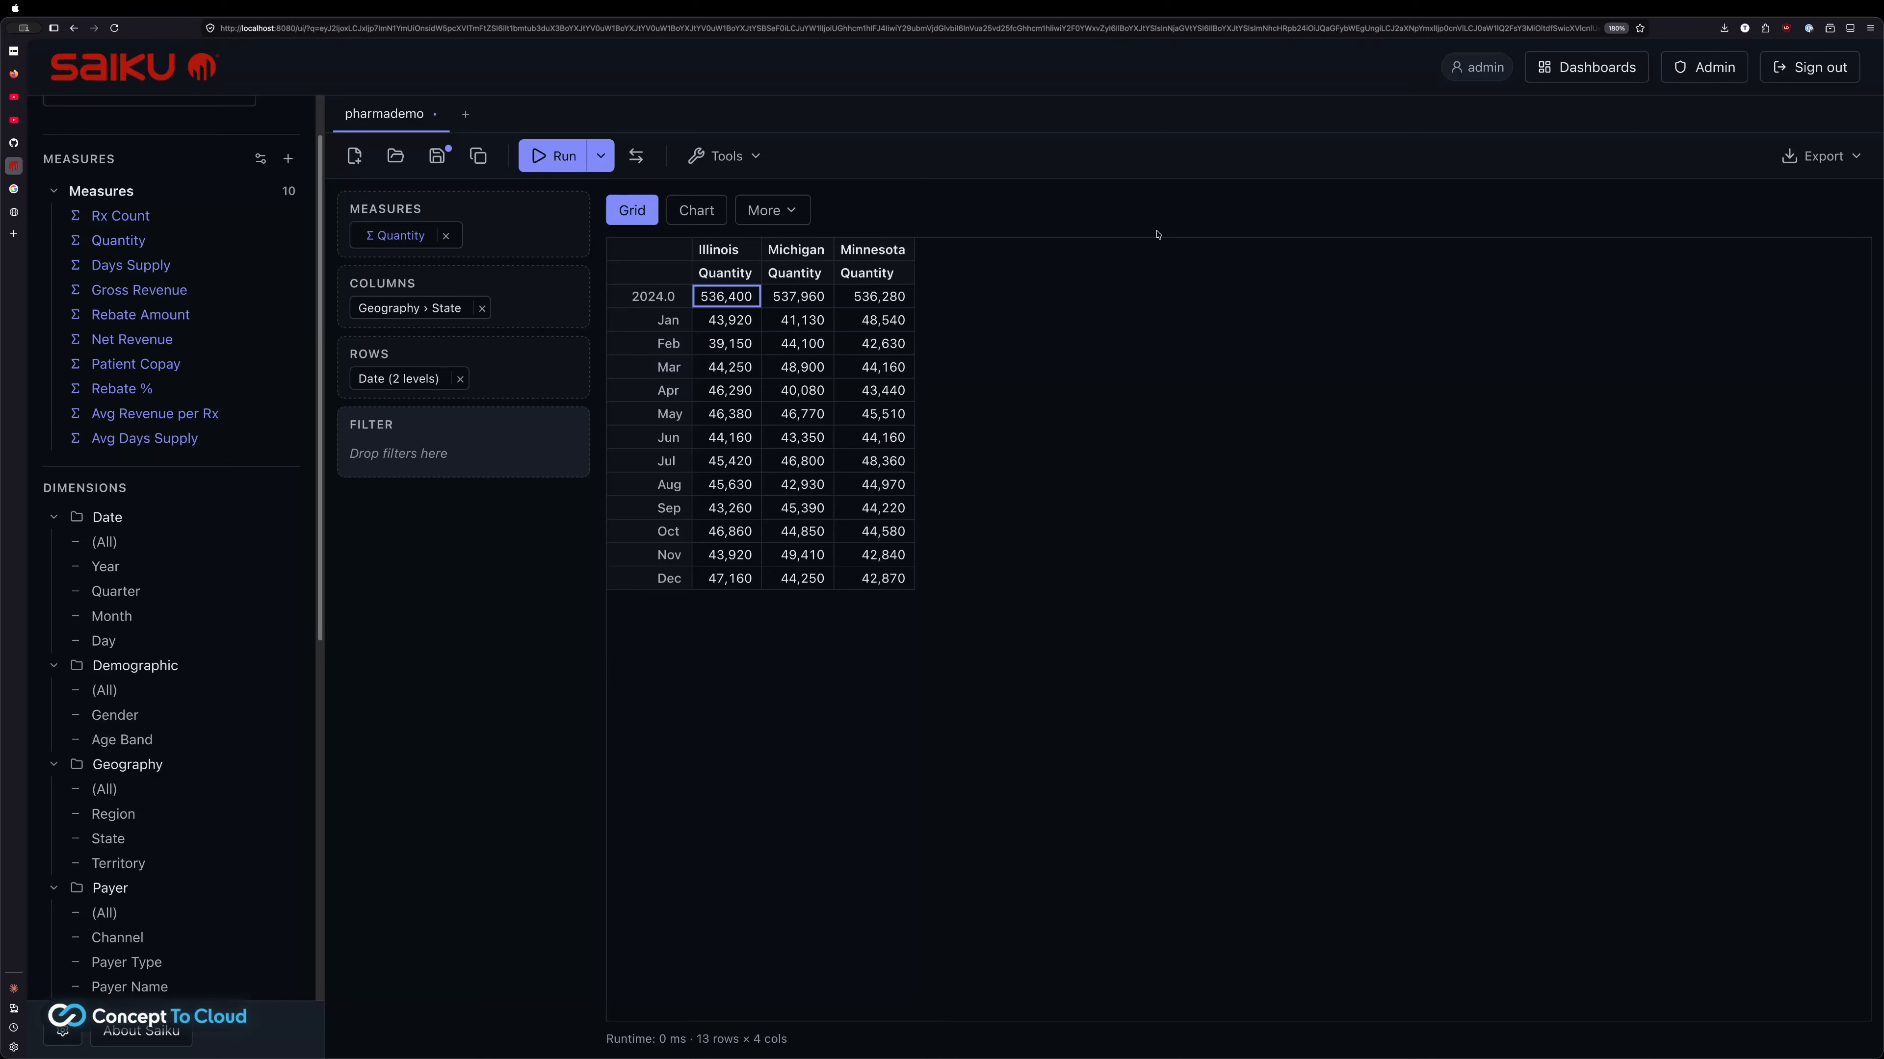
pyautogui.click(1580, 79)
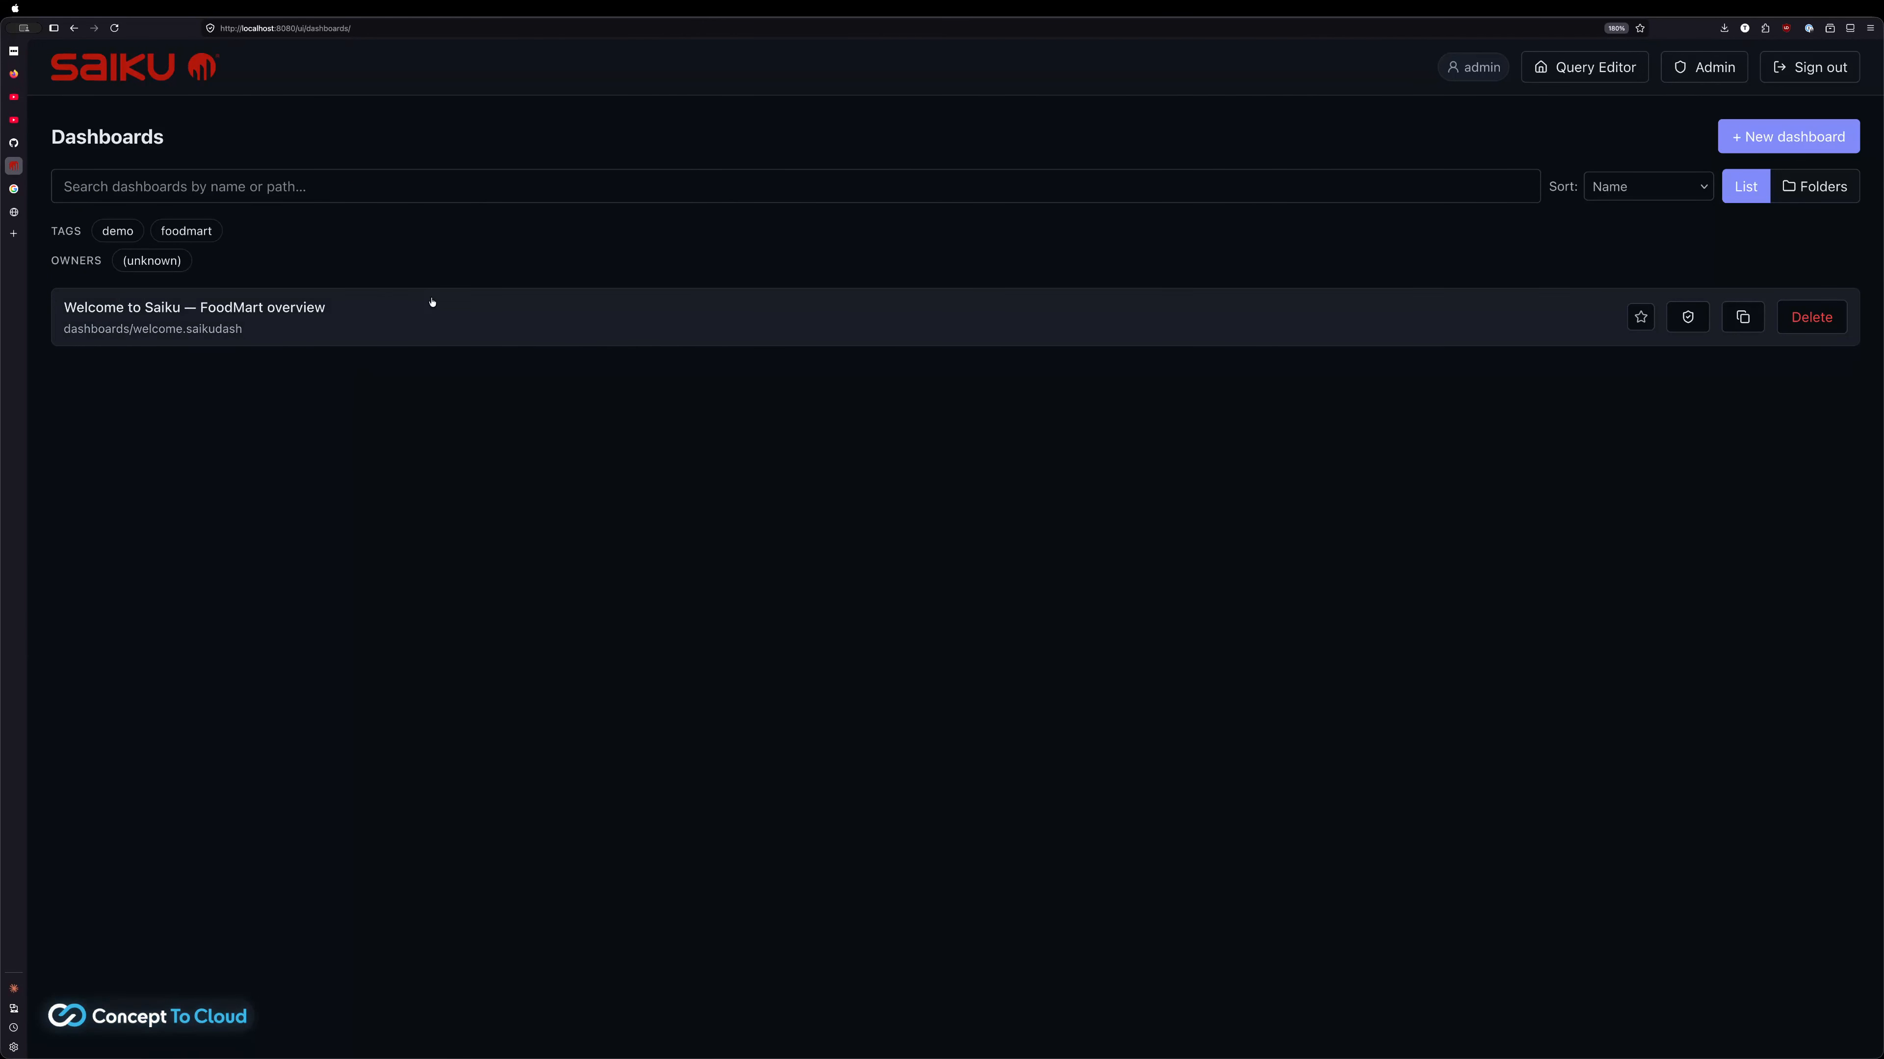
pyautogui.click(1739, 147)
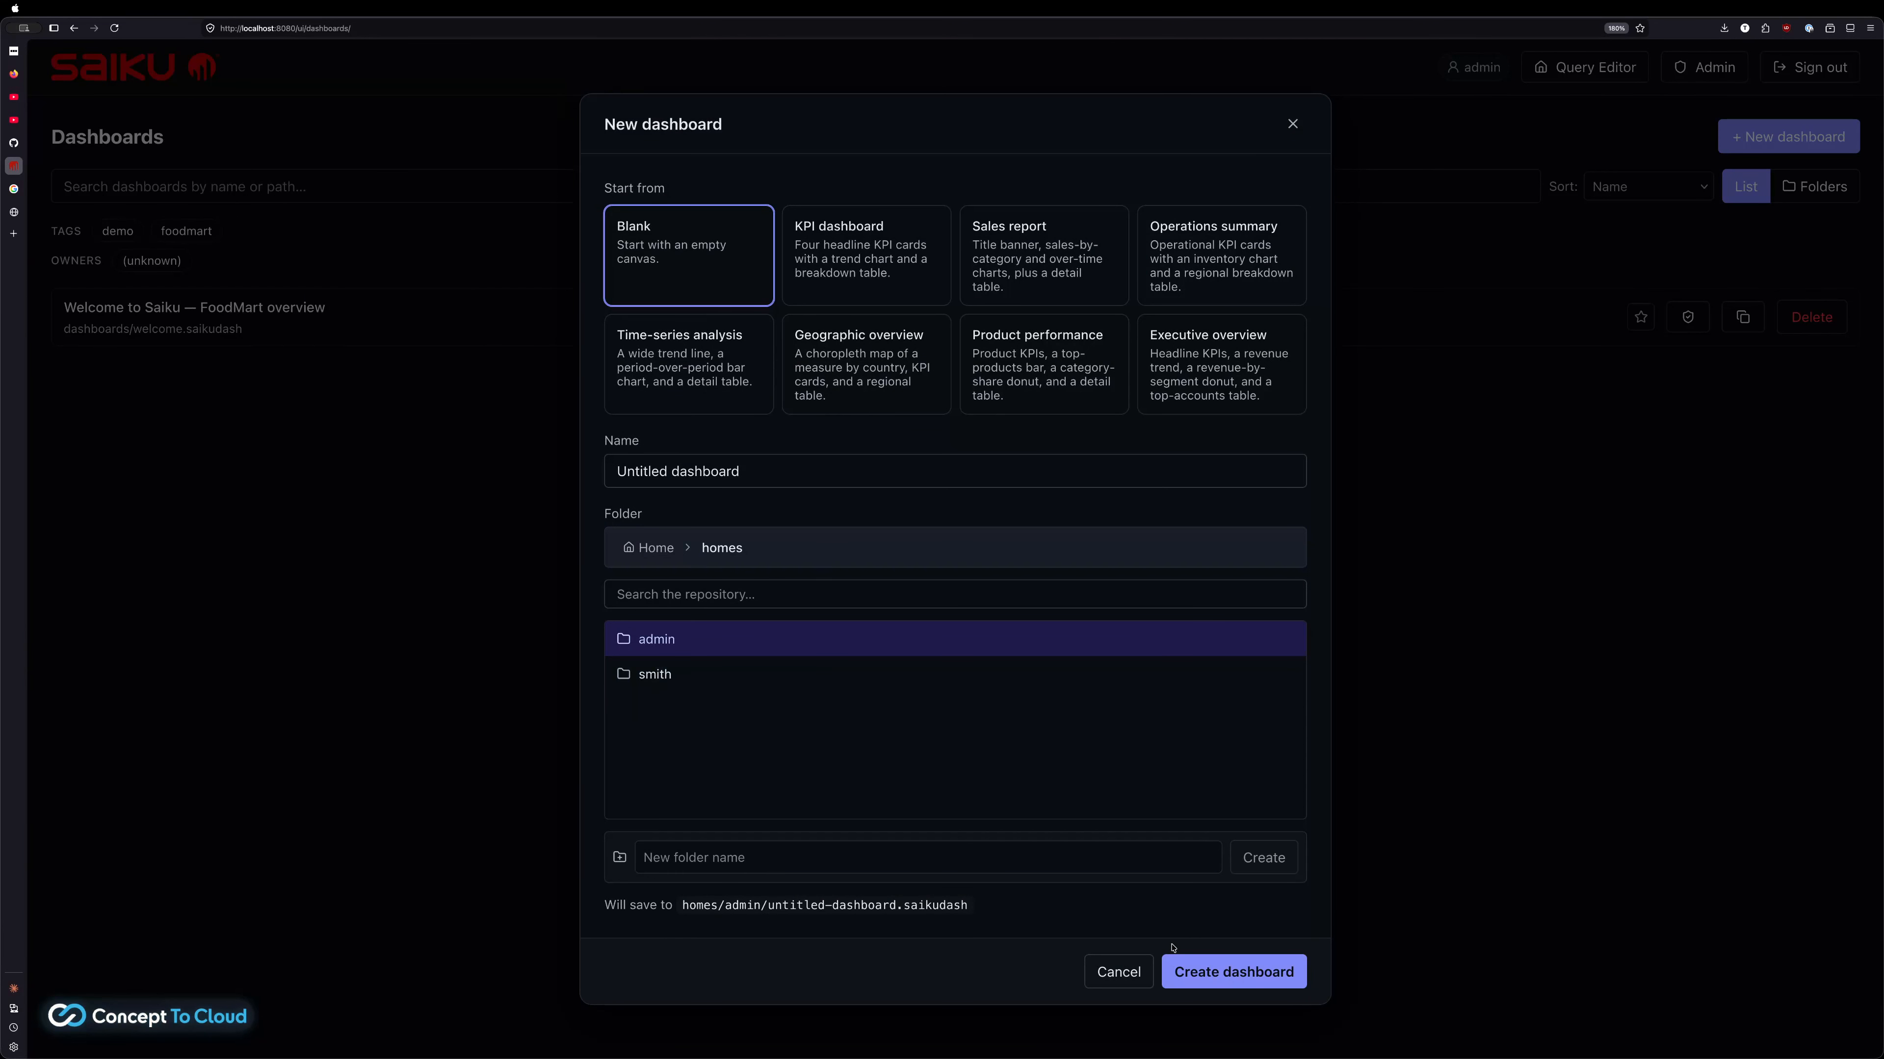
pyautogui.click(1202, 969)
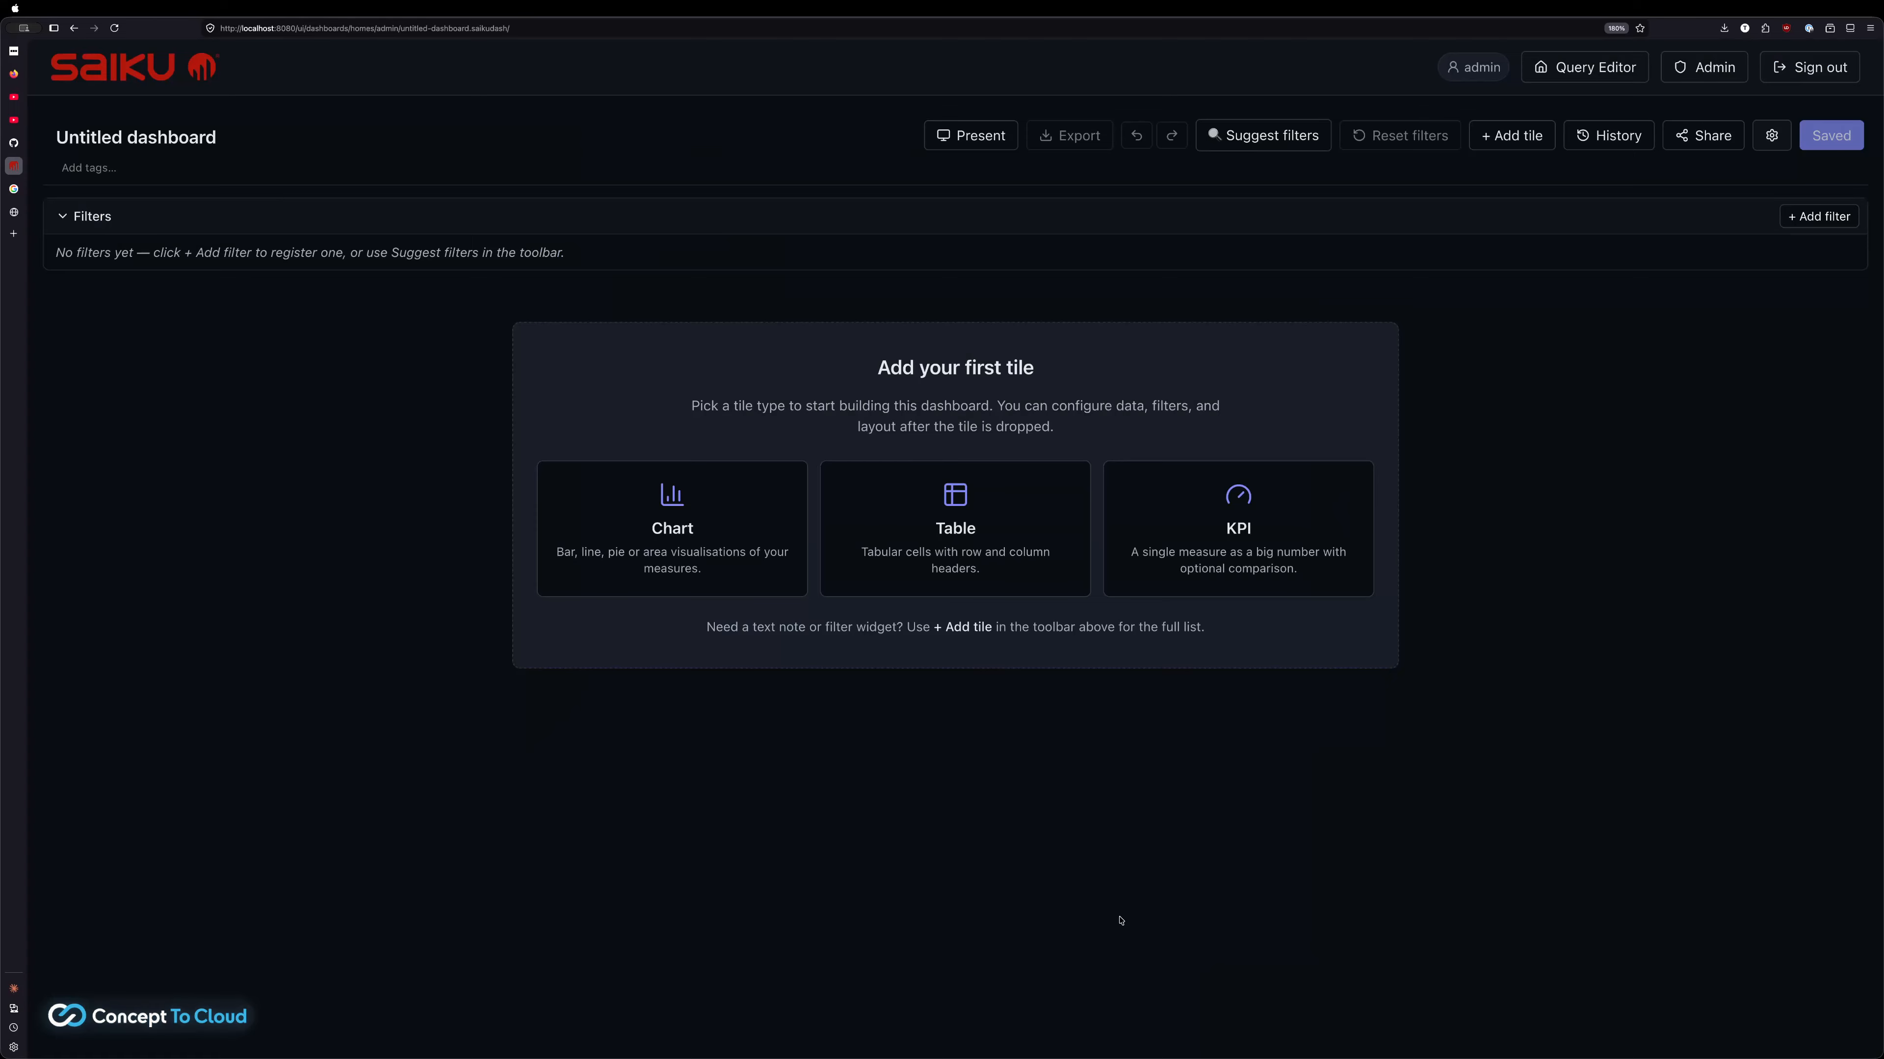
# Add an empty Chart tile to the dashboard and inspect its options and settings
pyautogui.click(670, 575)
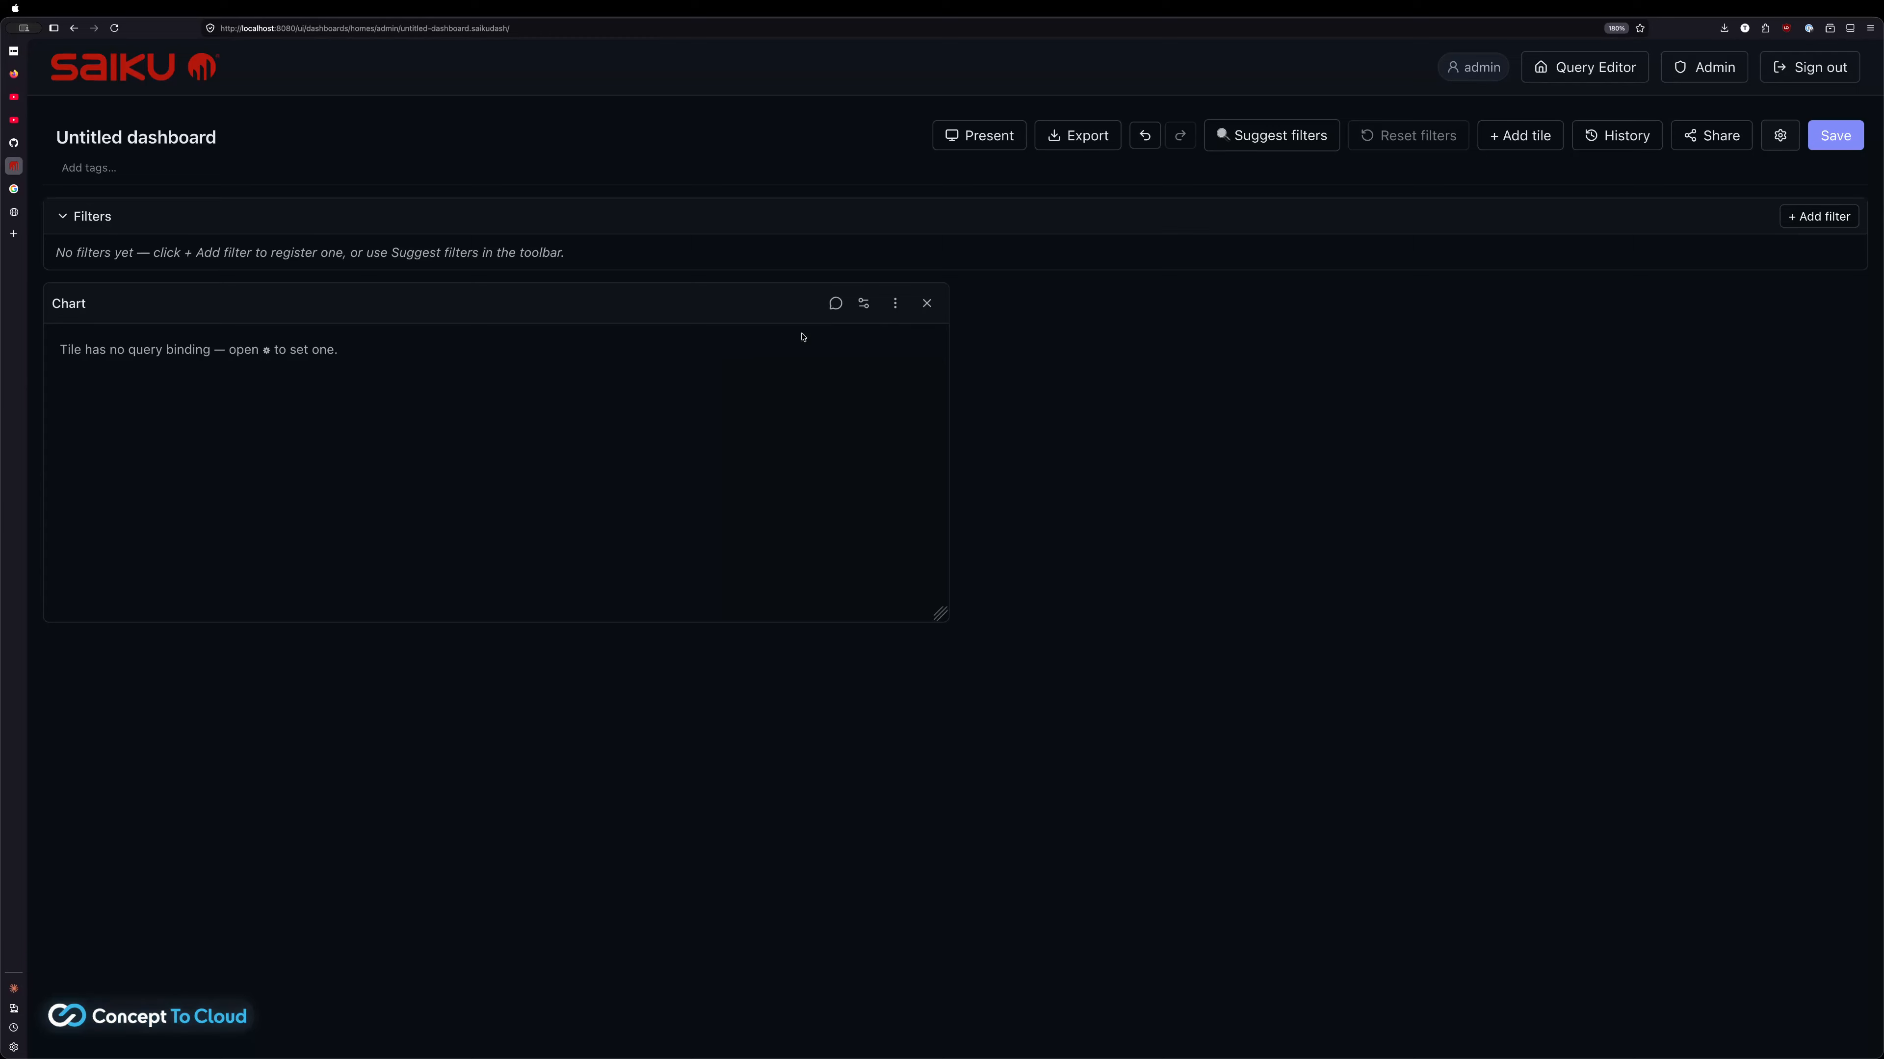
pyautogui.click(894, 303)
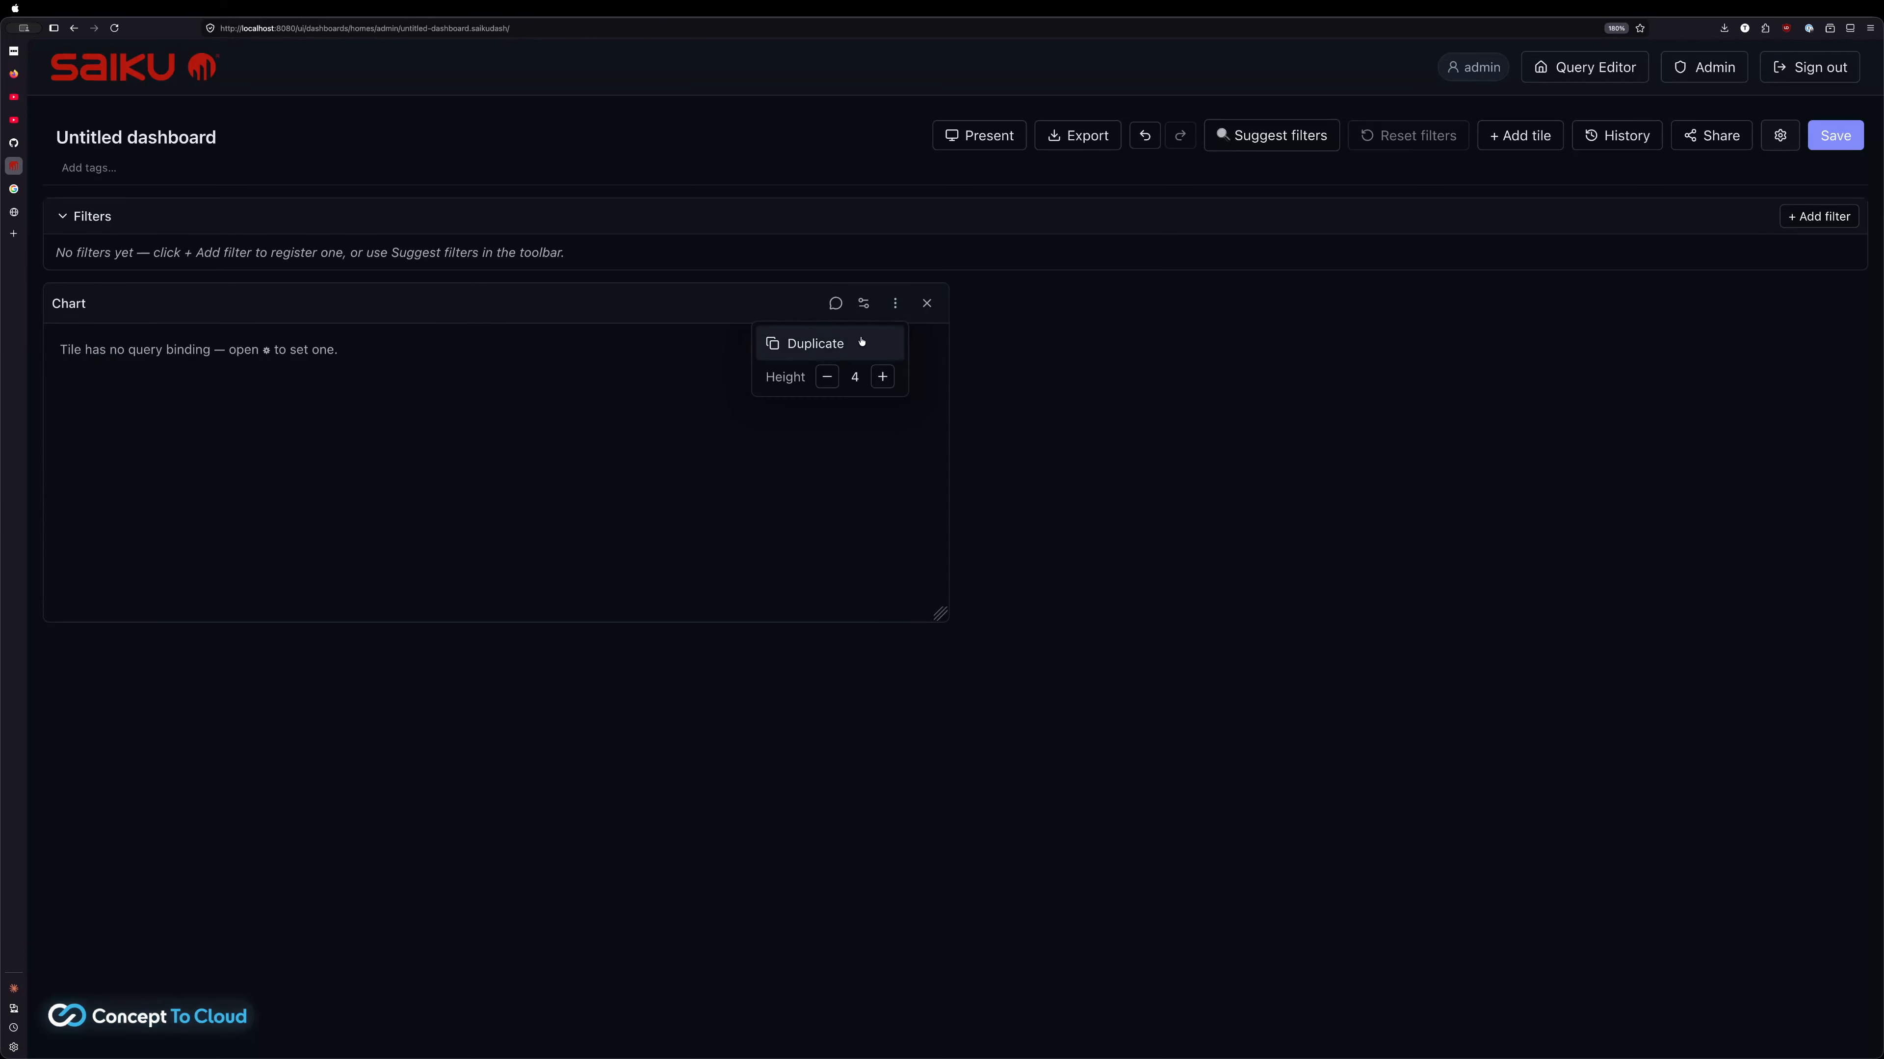
pyautogui.click(964, 386)
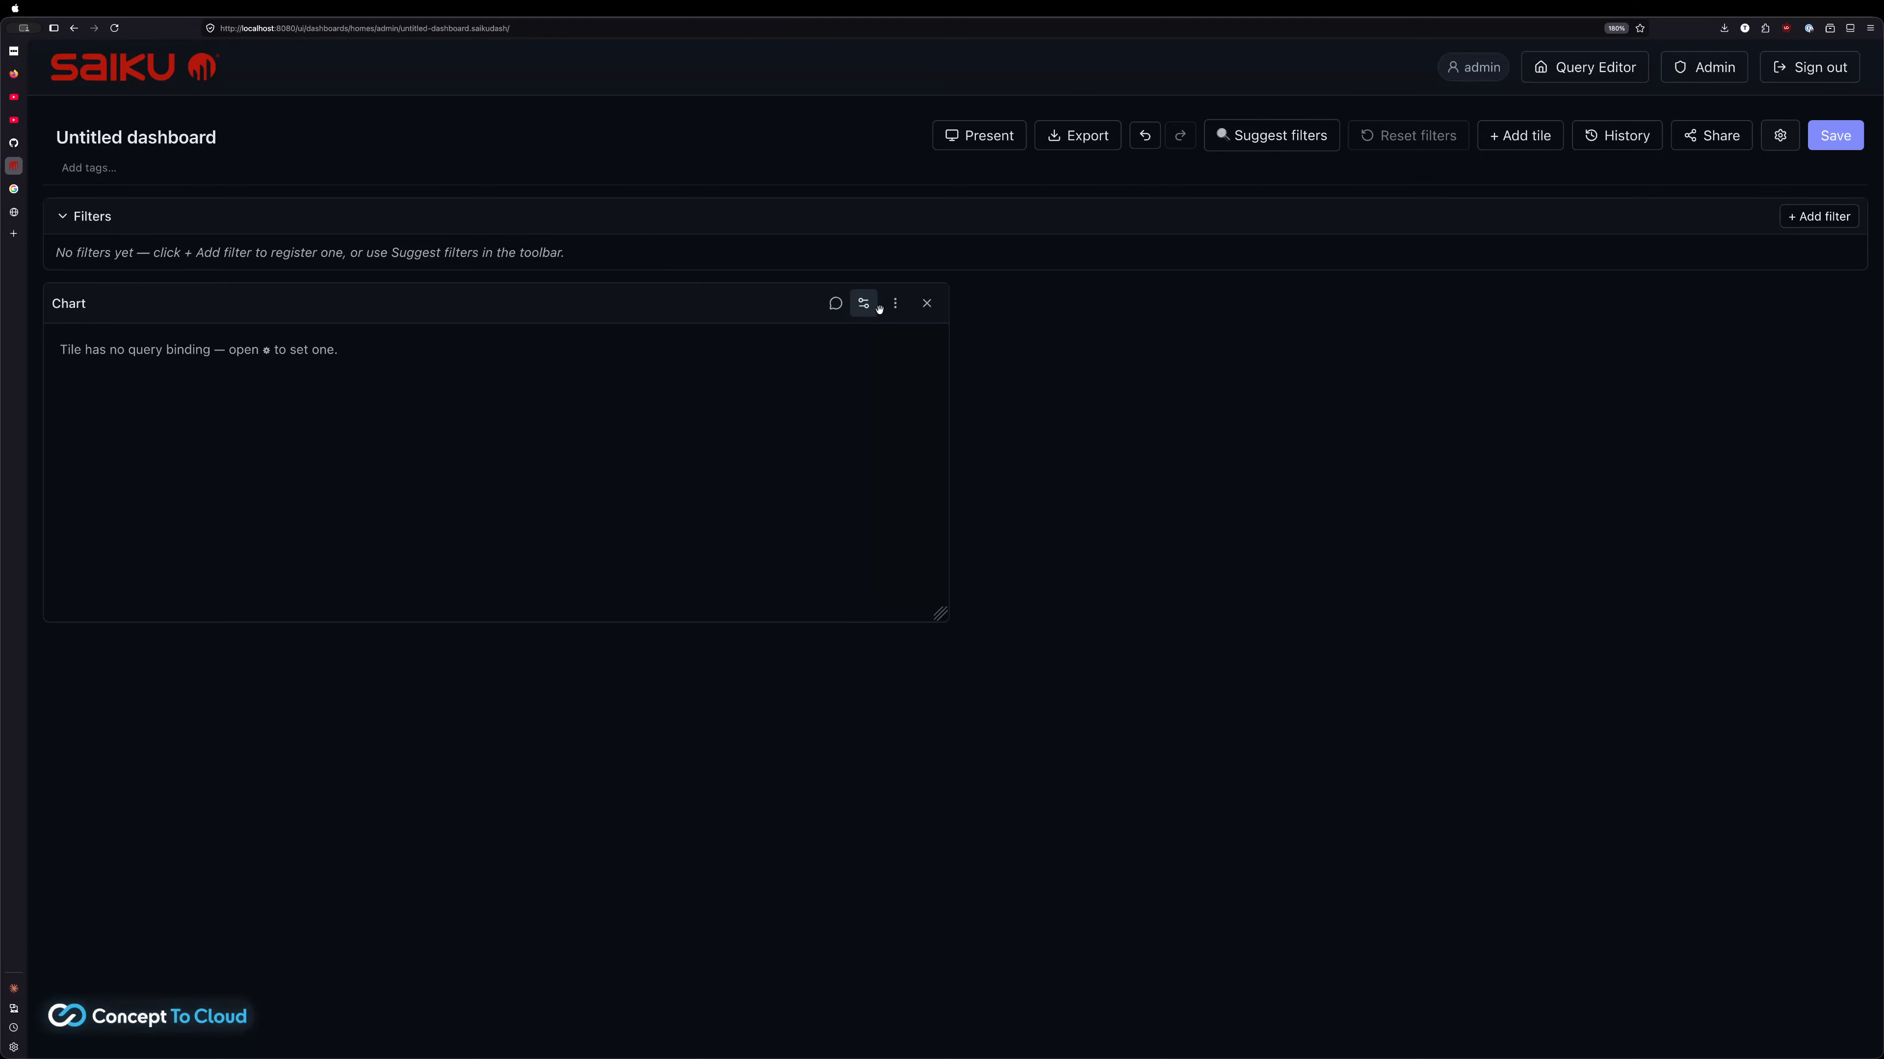
pyautogui.click(894, 304)
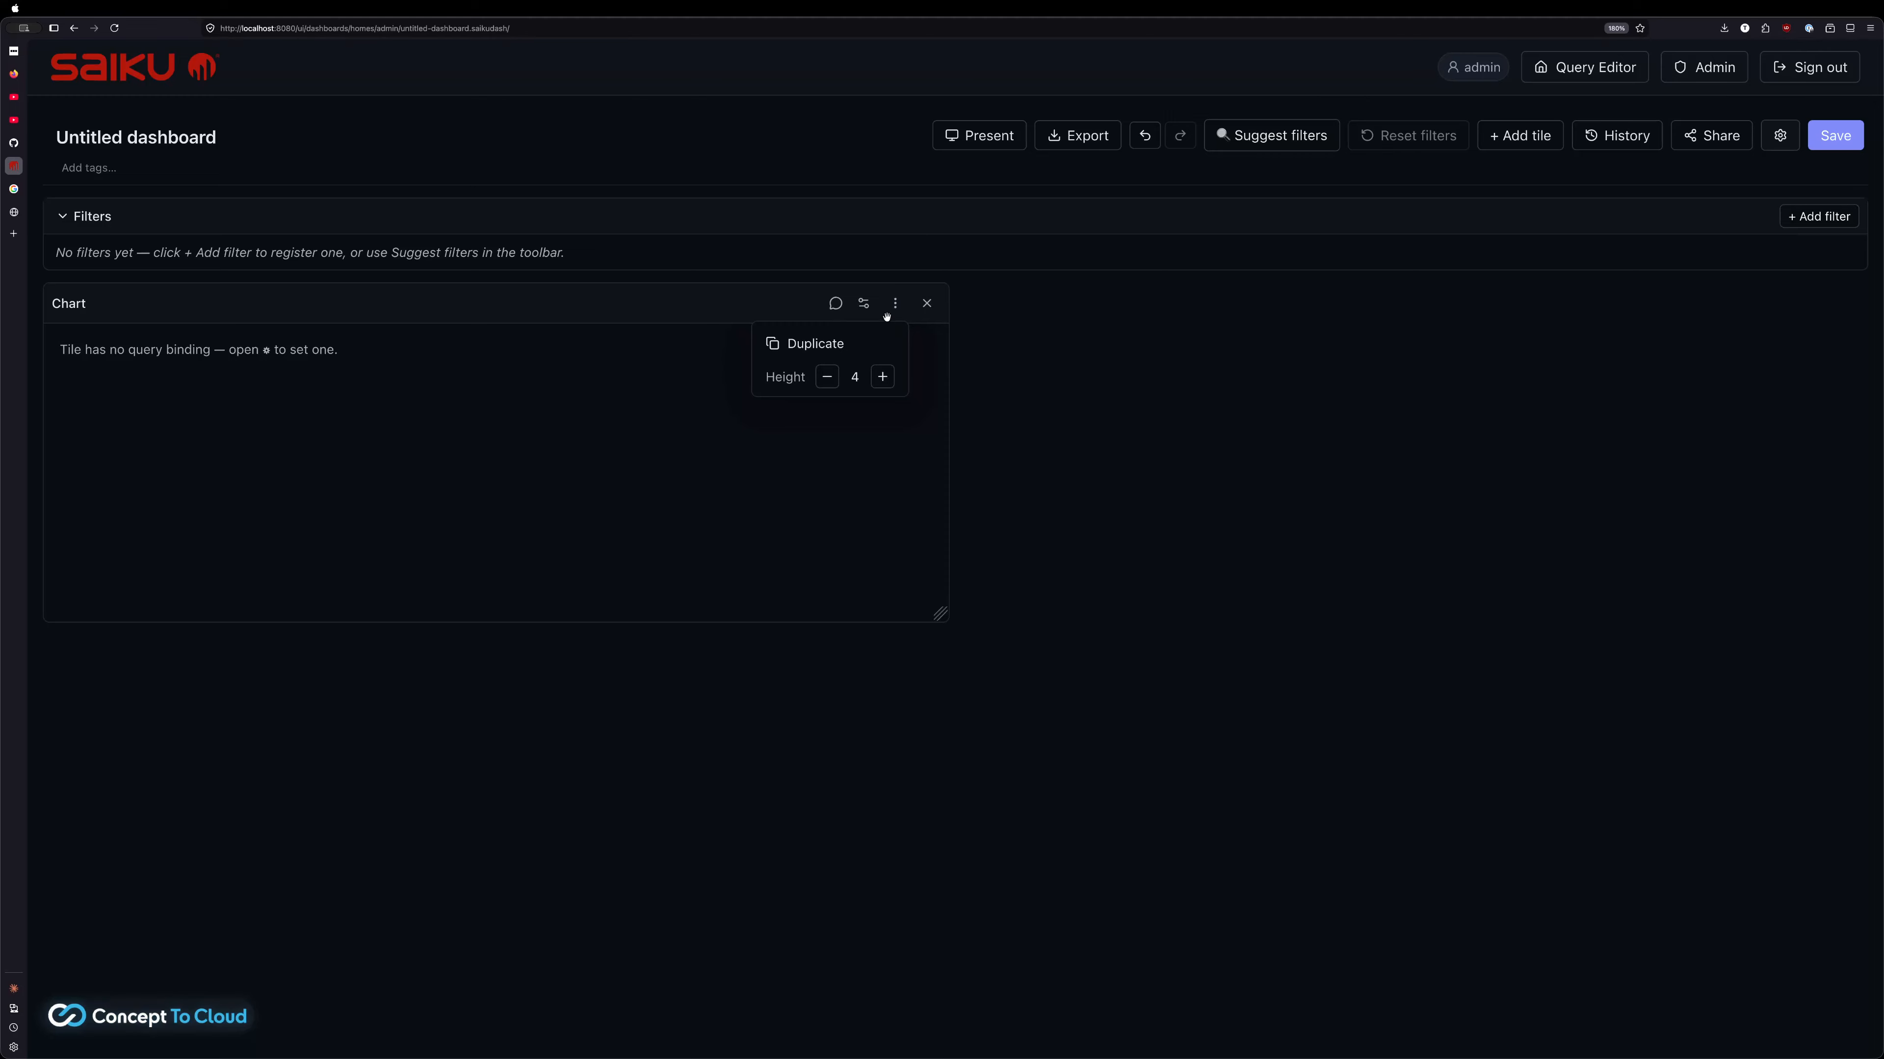
pyautogui.click(863, 304)
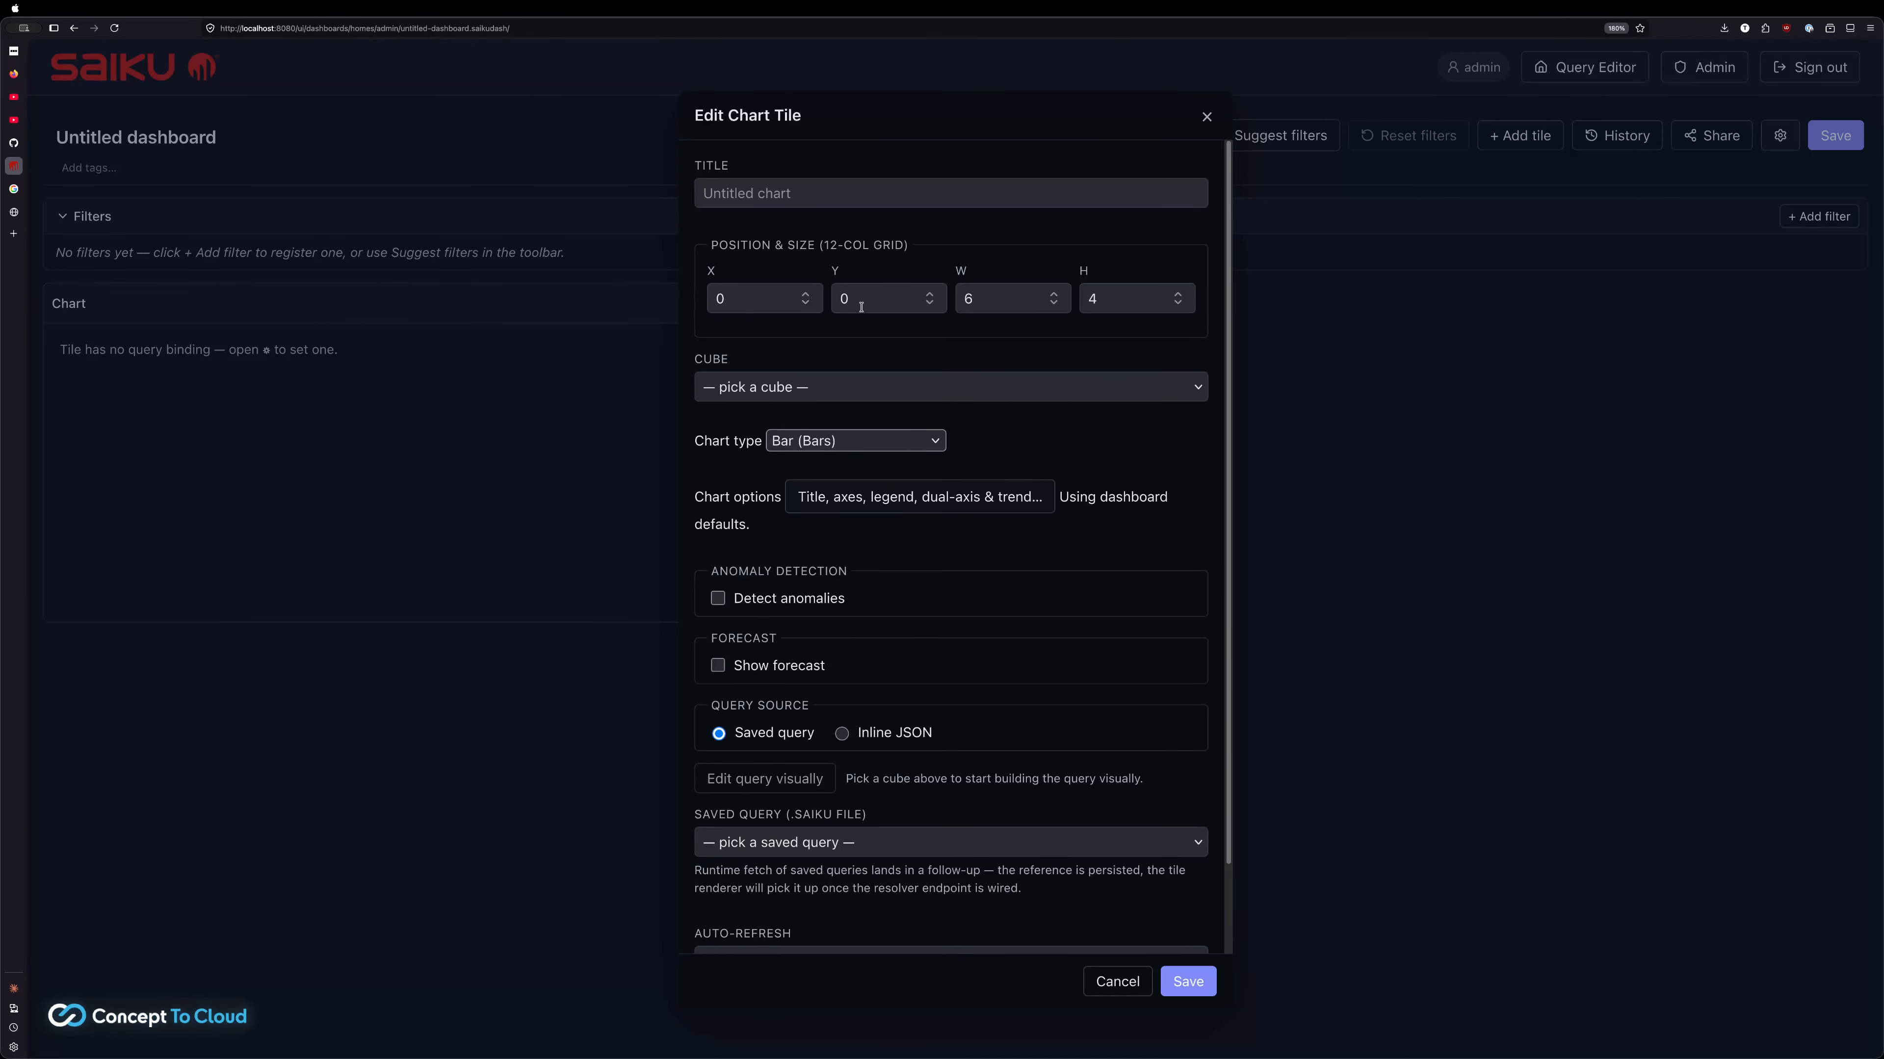
pyautogui.click(1207, 117)
pyautogui.click(1498, 135)
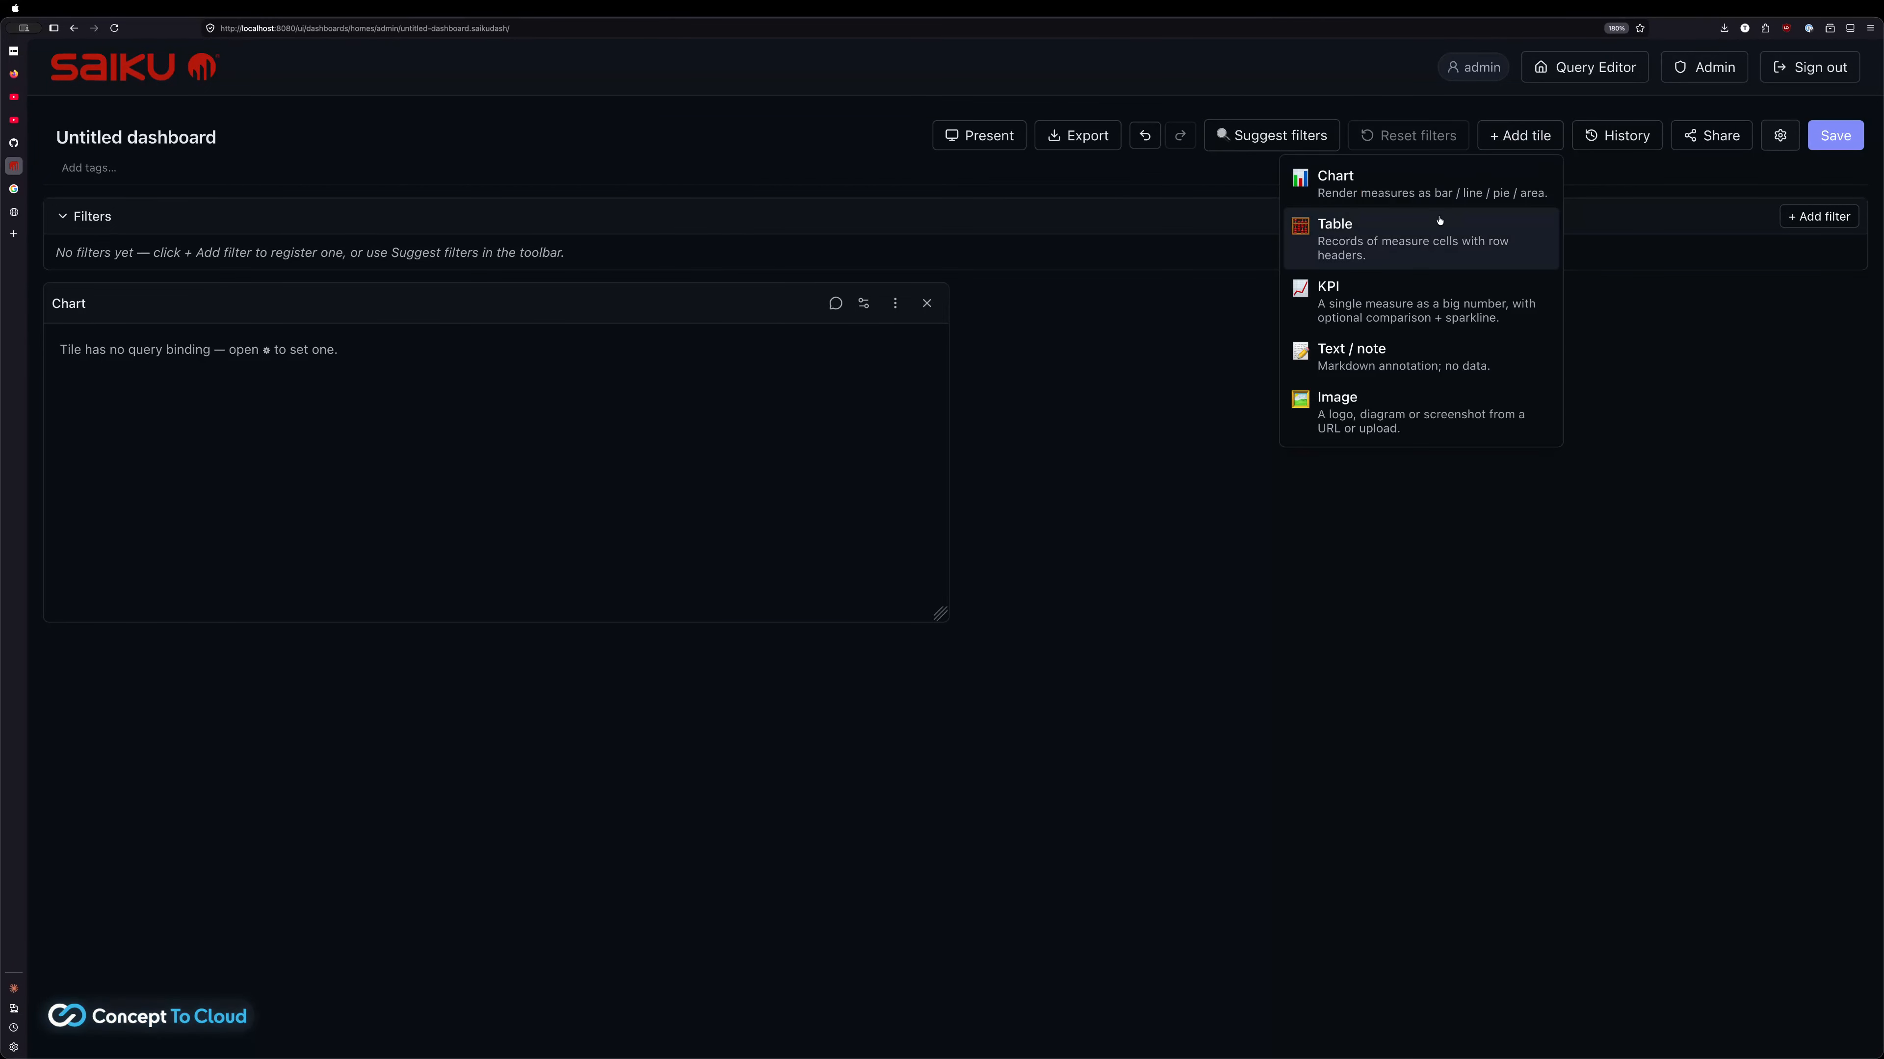
# Add a second Chart tile bound to homes/admin/pharmademo.saiku, showing a bar chart
pyautogui.click(1384, 183)
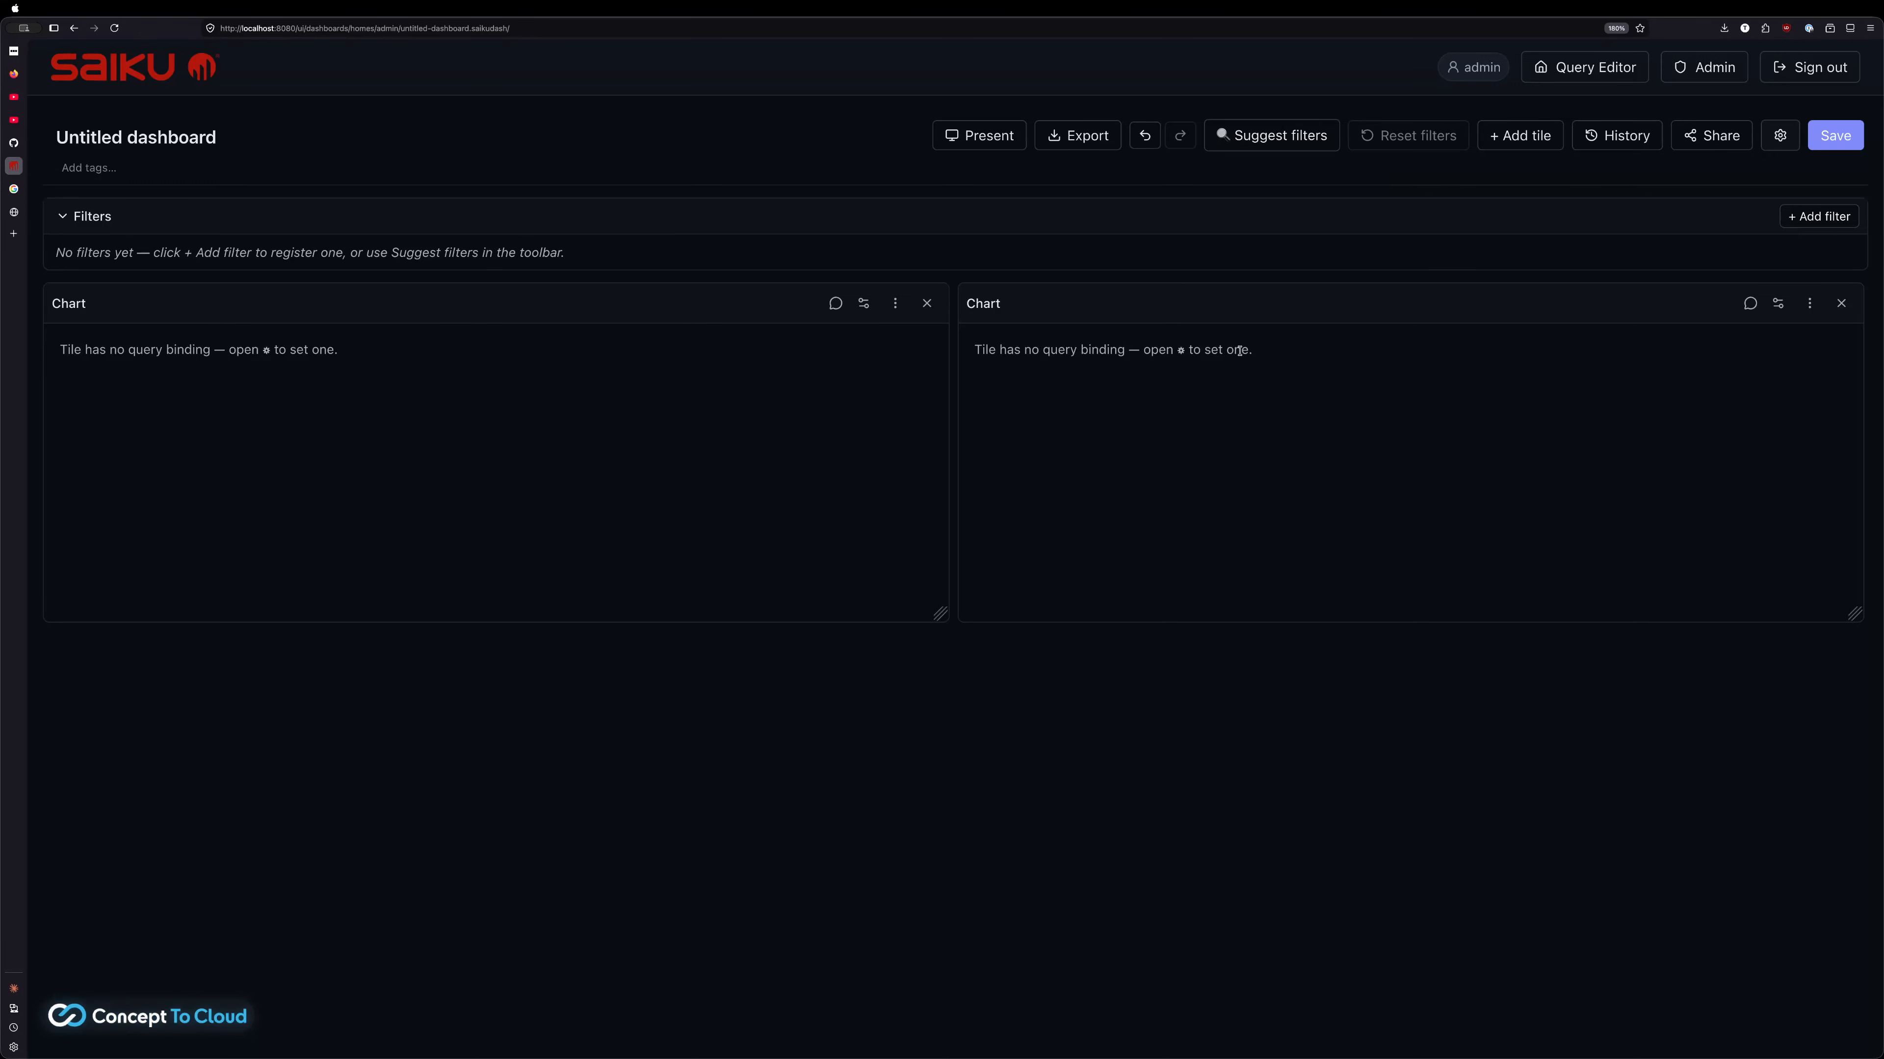
pyautogui.click(1777, 306)
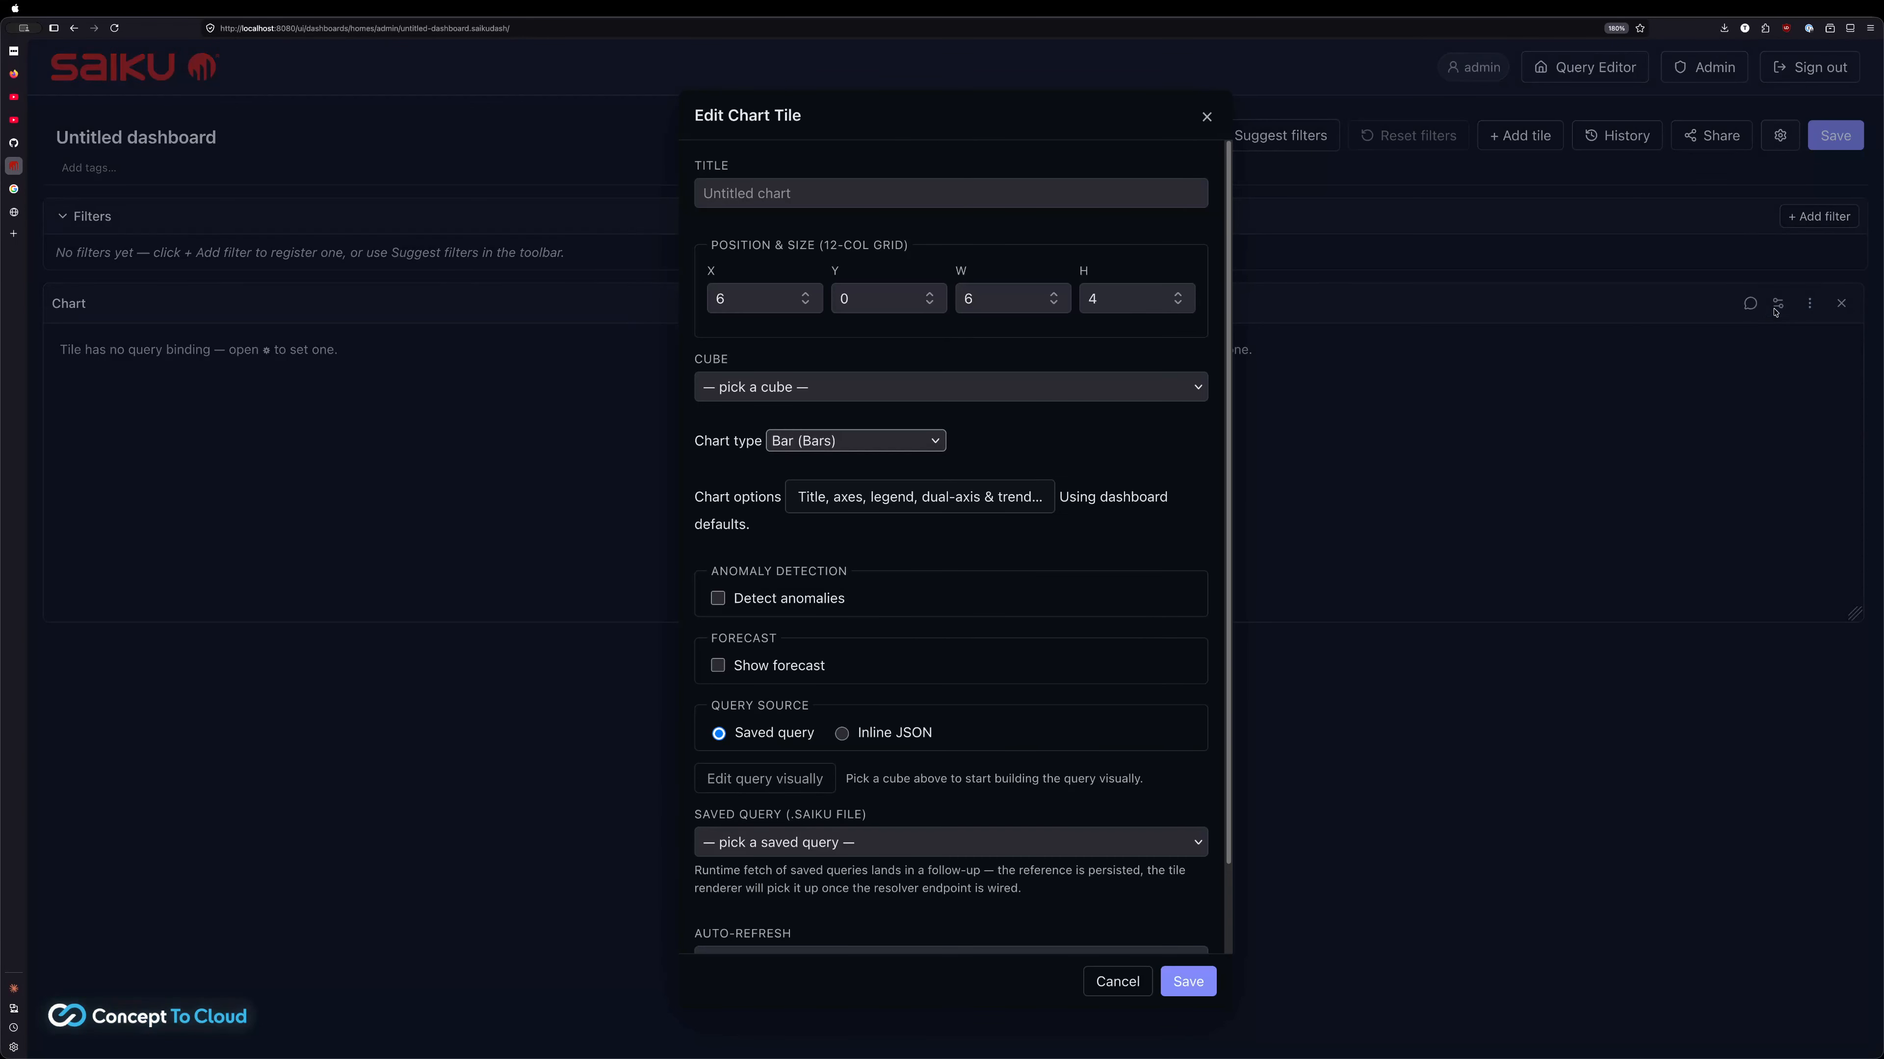
pyautogui.click(945, 843)
pyautogui.click(946, 861)
pyautogui.scroll(-3, 944, 818)
pyautogui.scroll(-2, 943, 817)
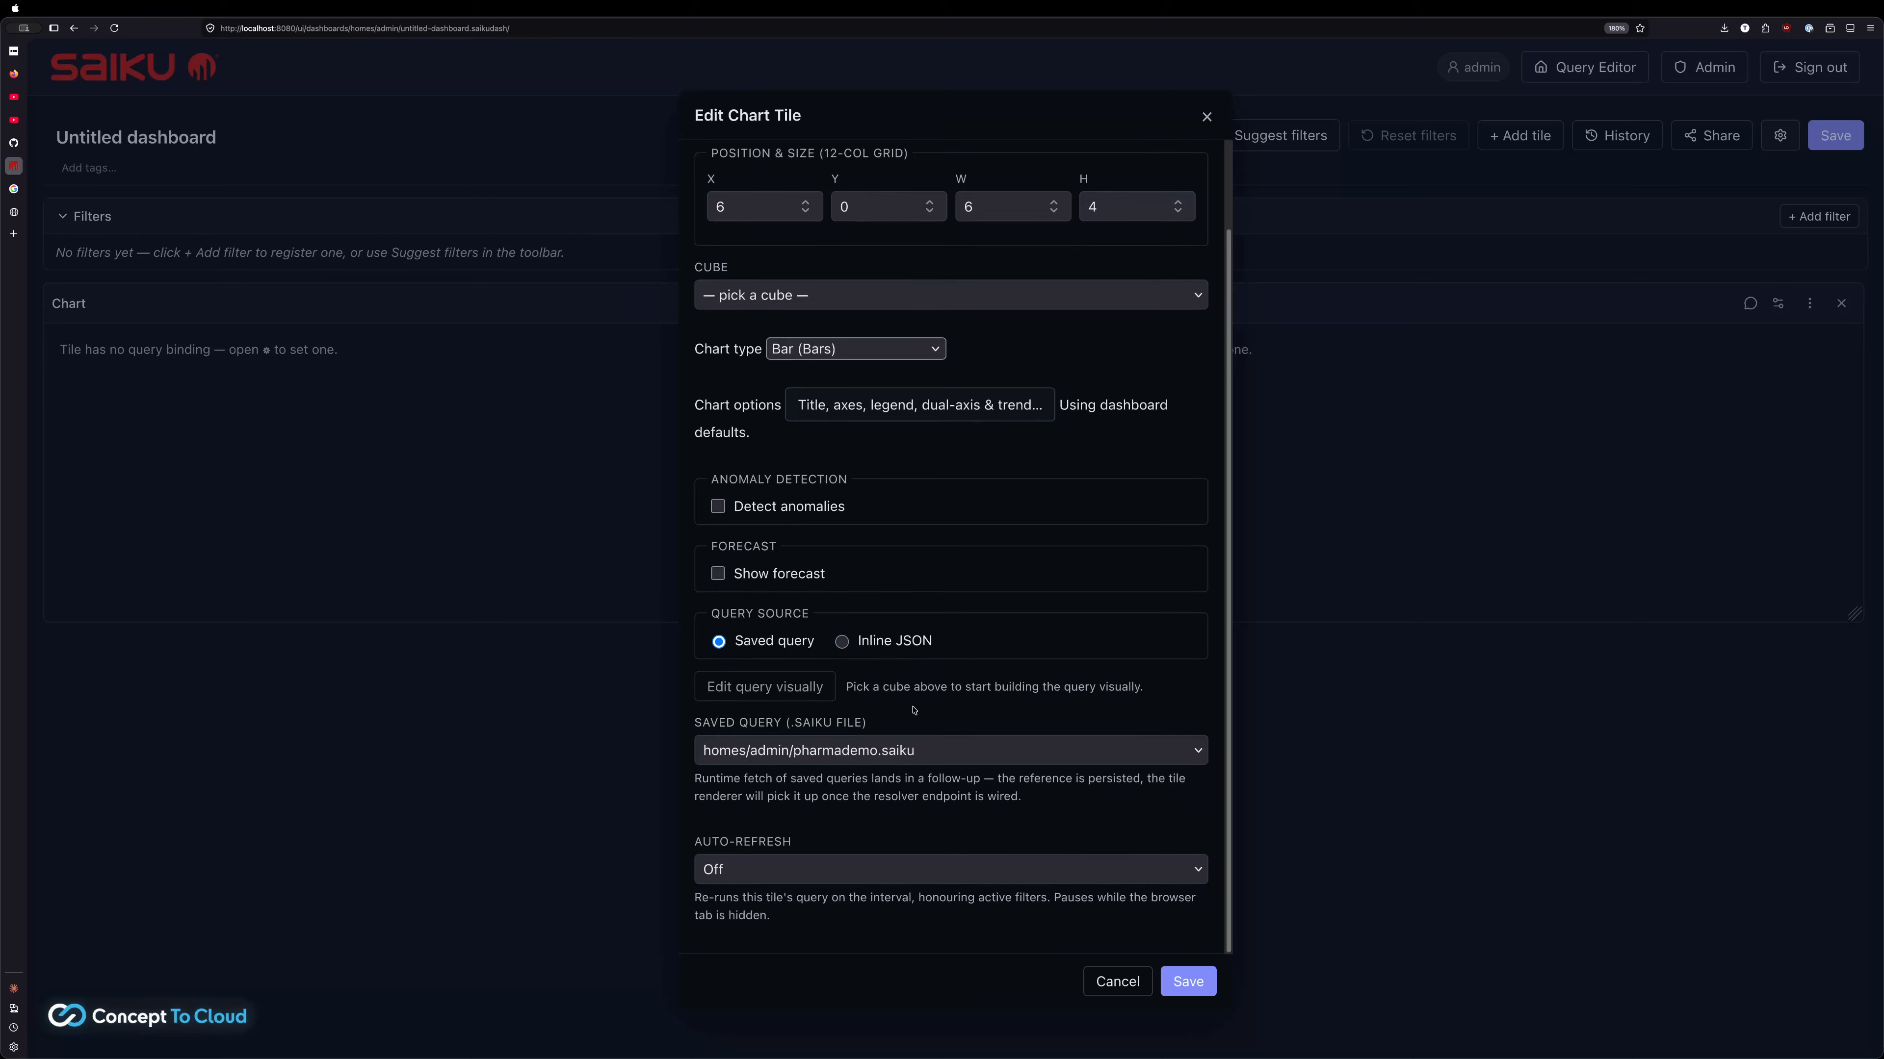
pyautogui.scroll(2, 913, 710)
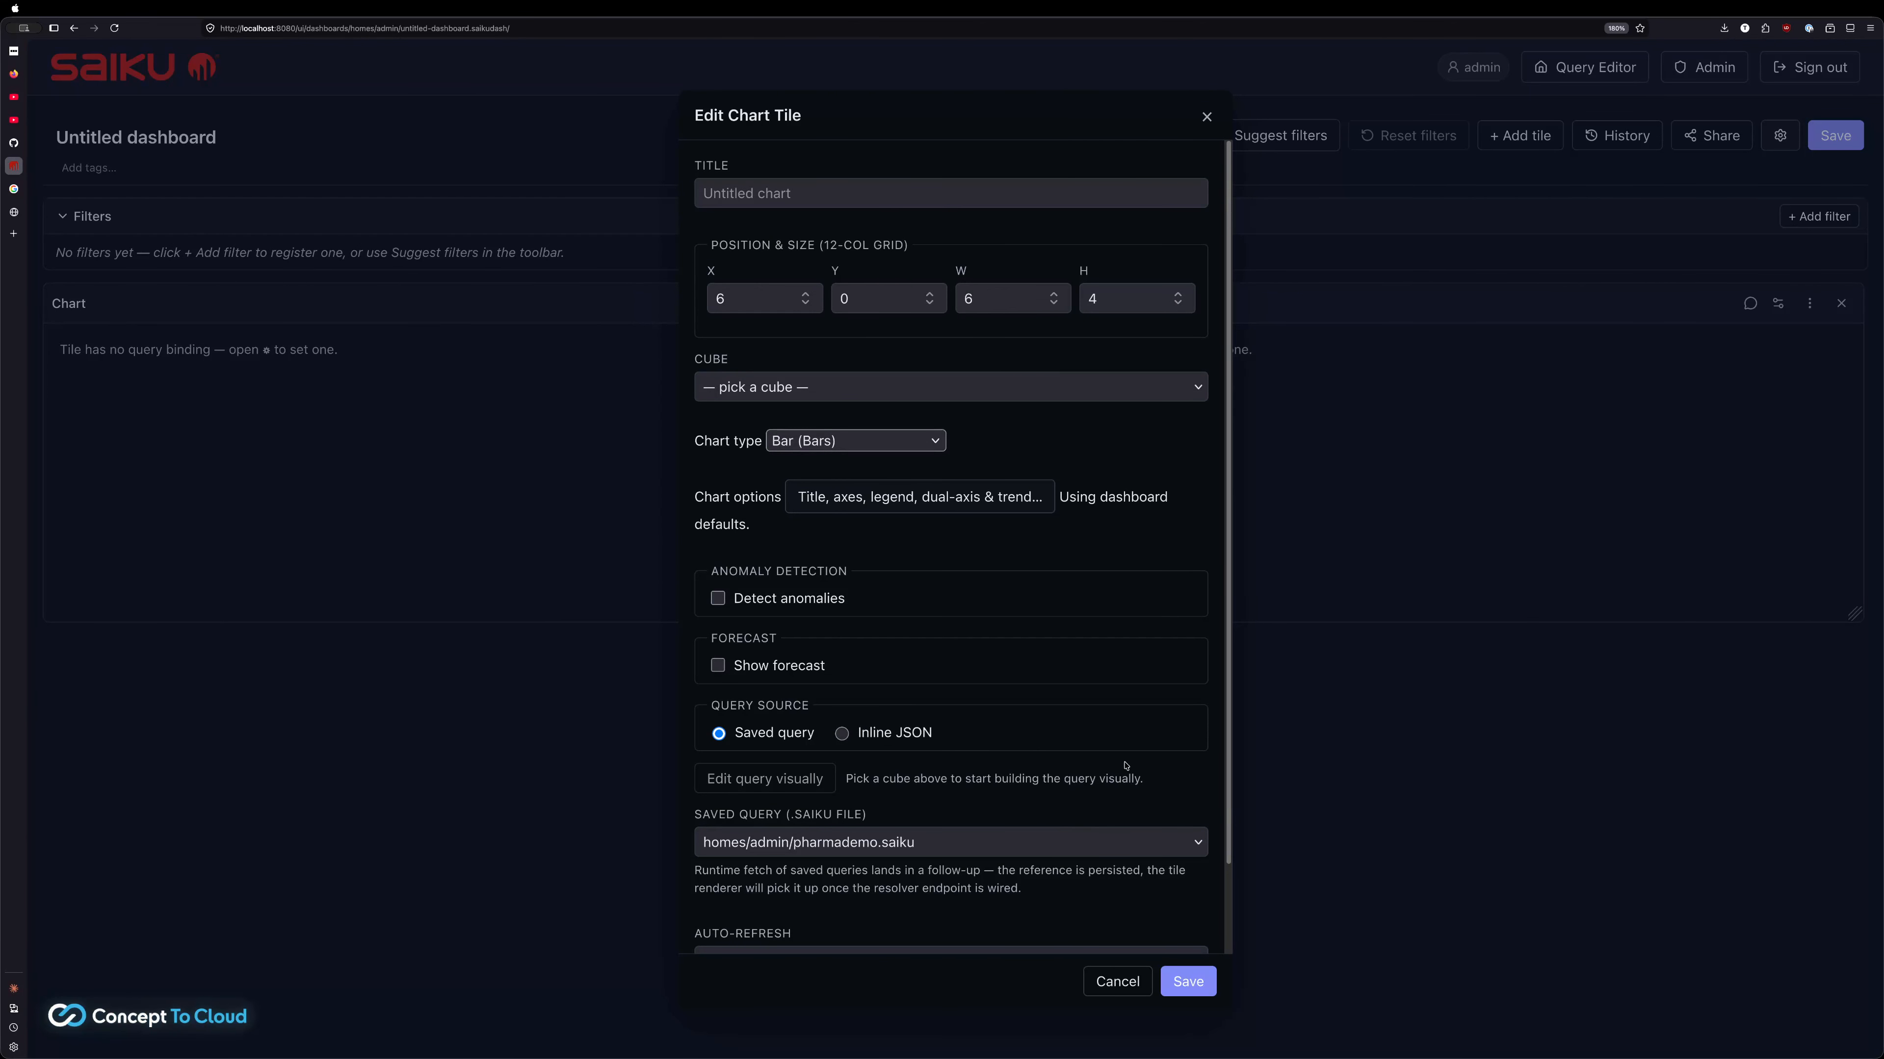
pyautogui.click(1187, 981)
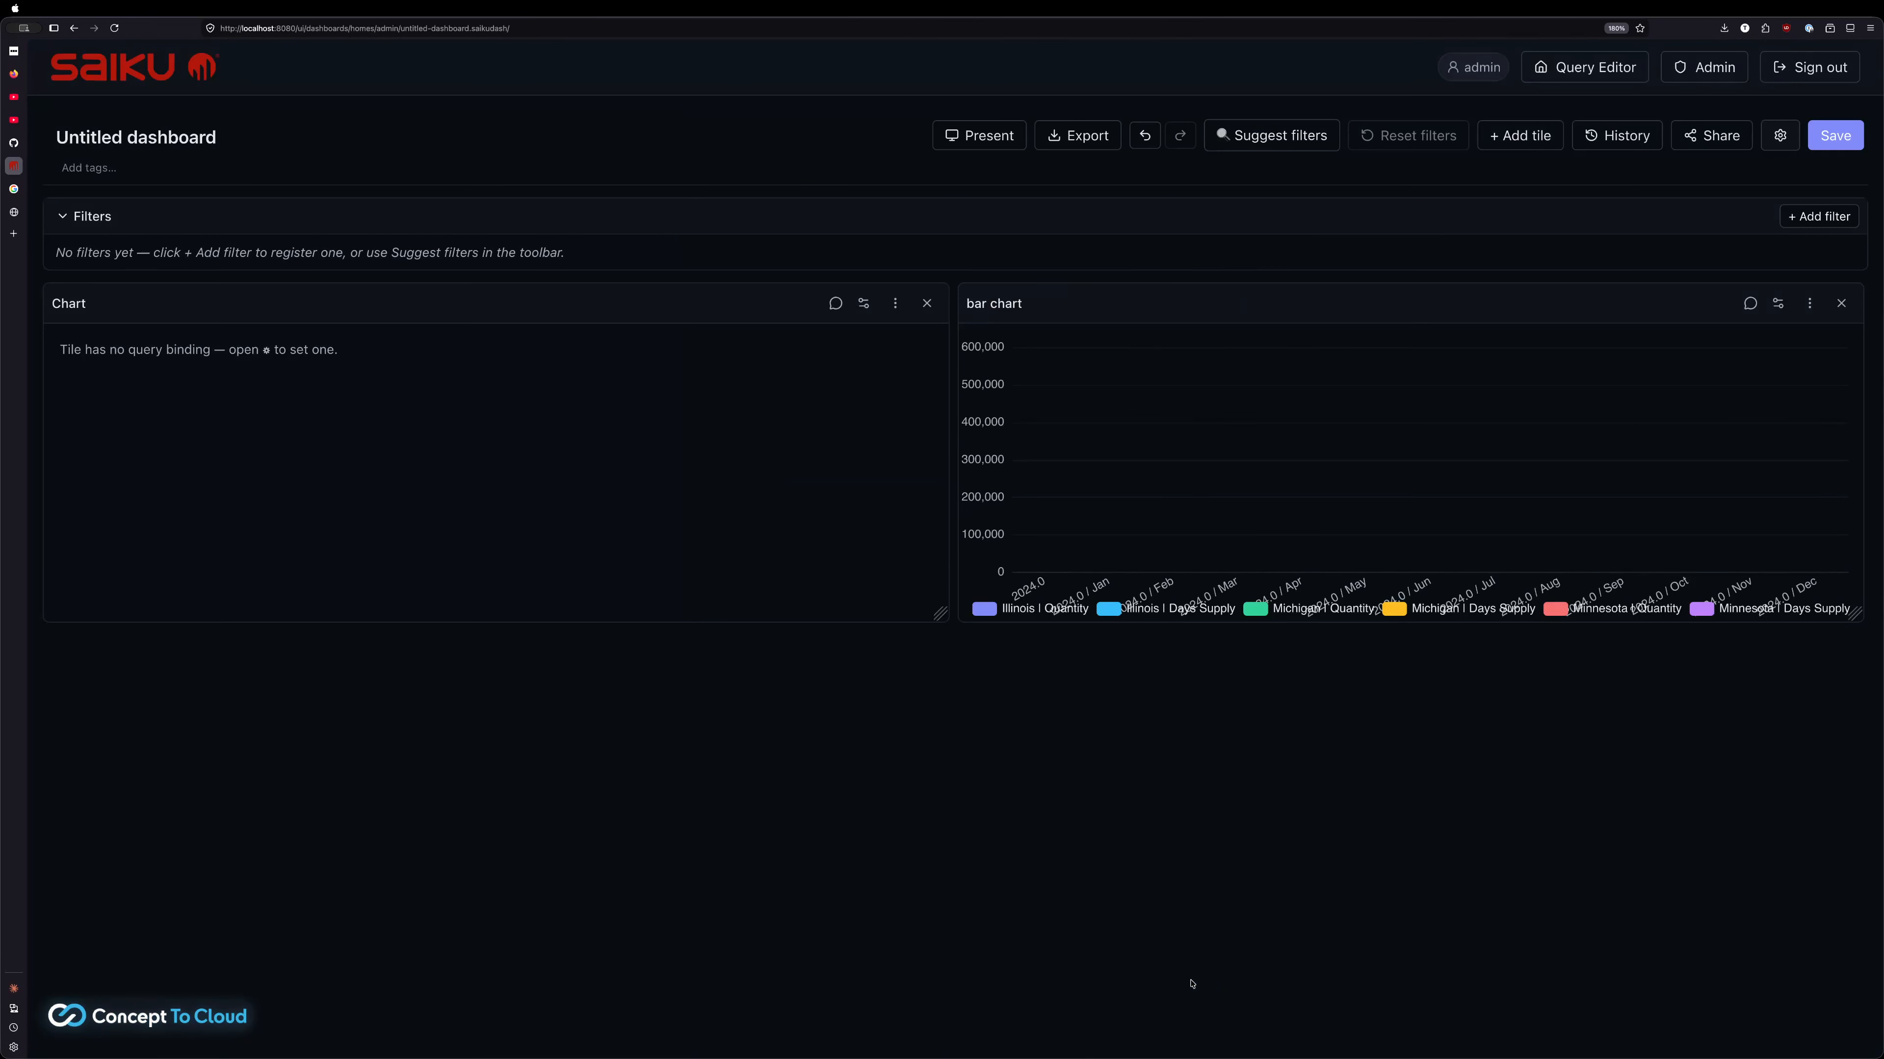
pyautogui.click(864, 304)
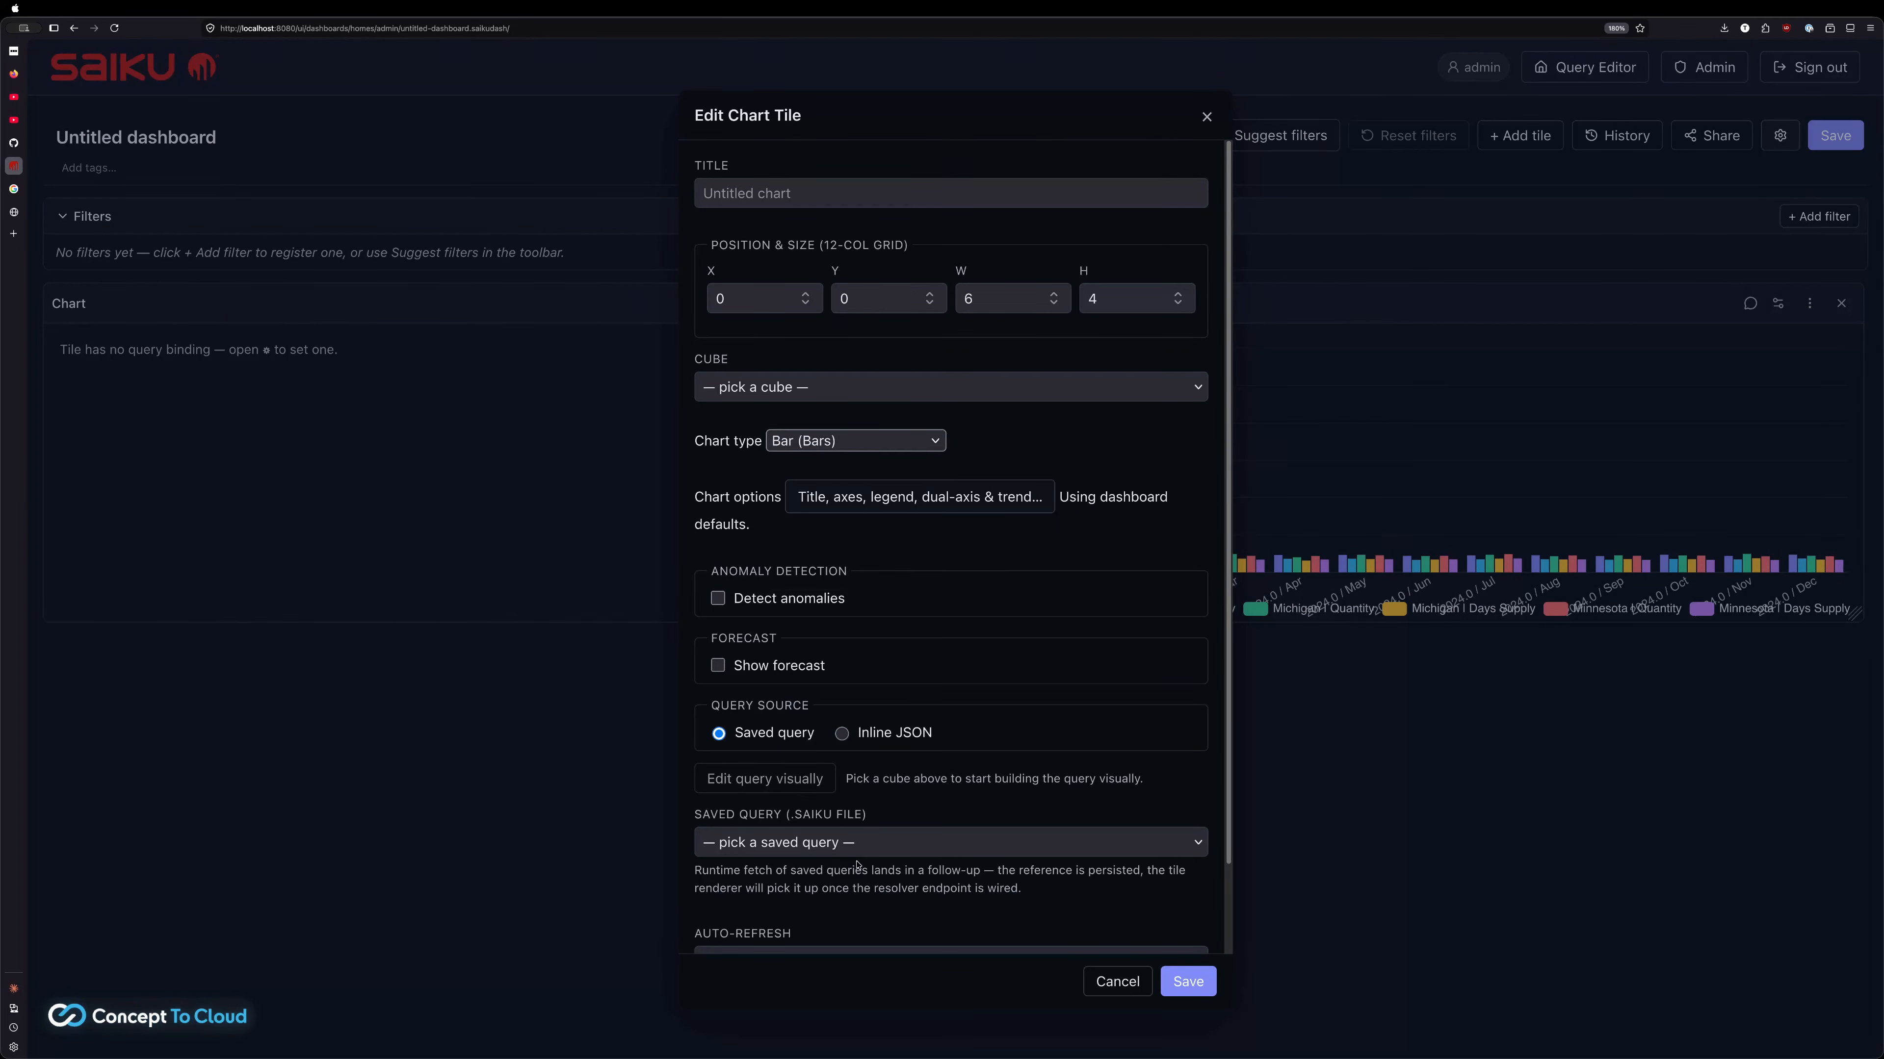
# Remove the empty Chart tile and add a Table tile instead
pyautogui.click(1109, 980)
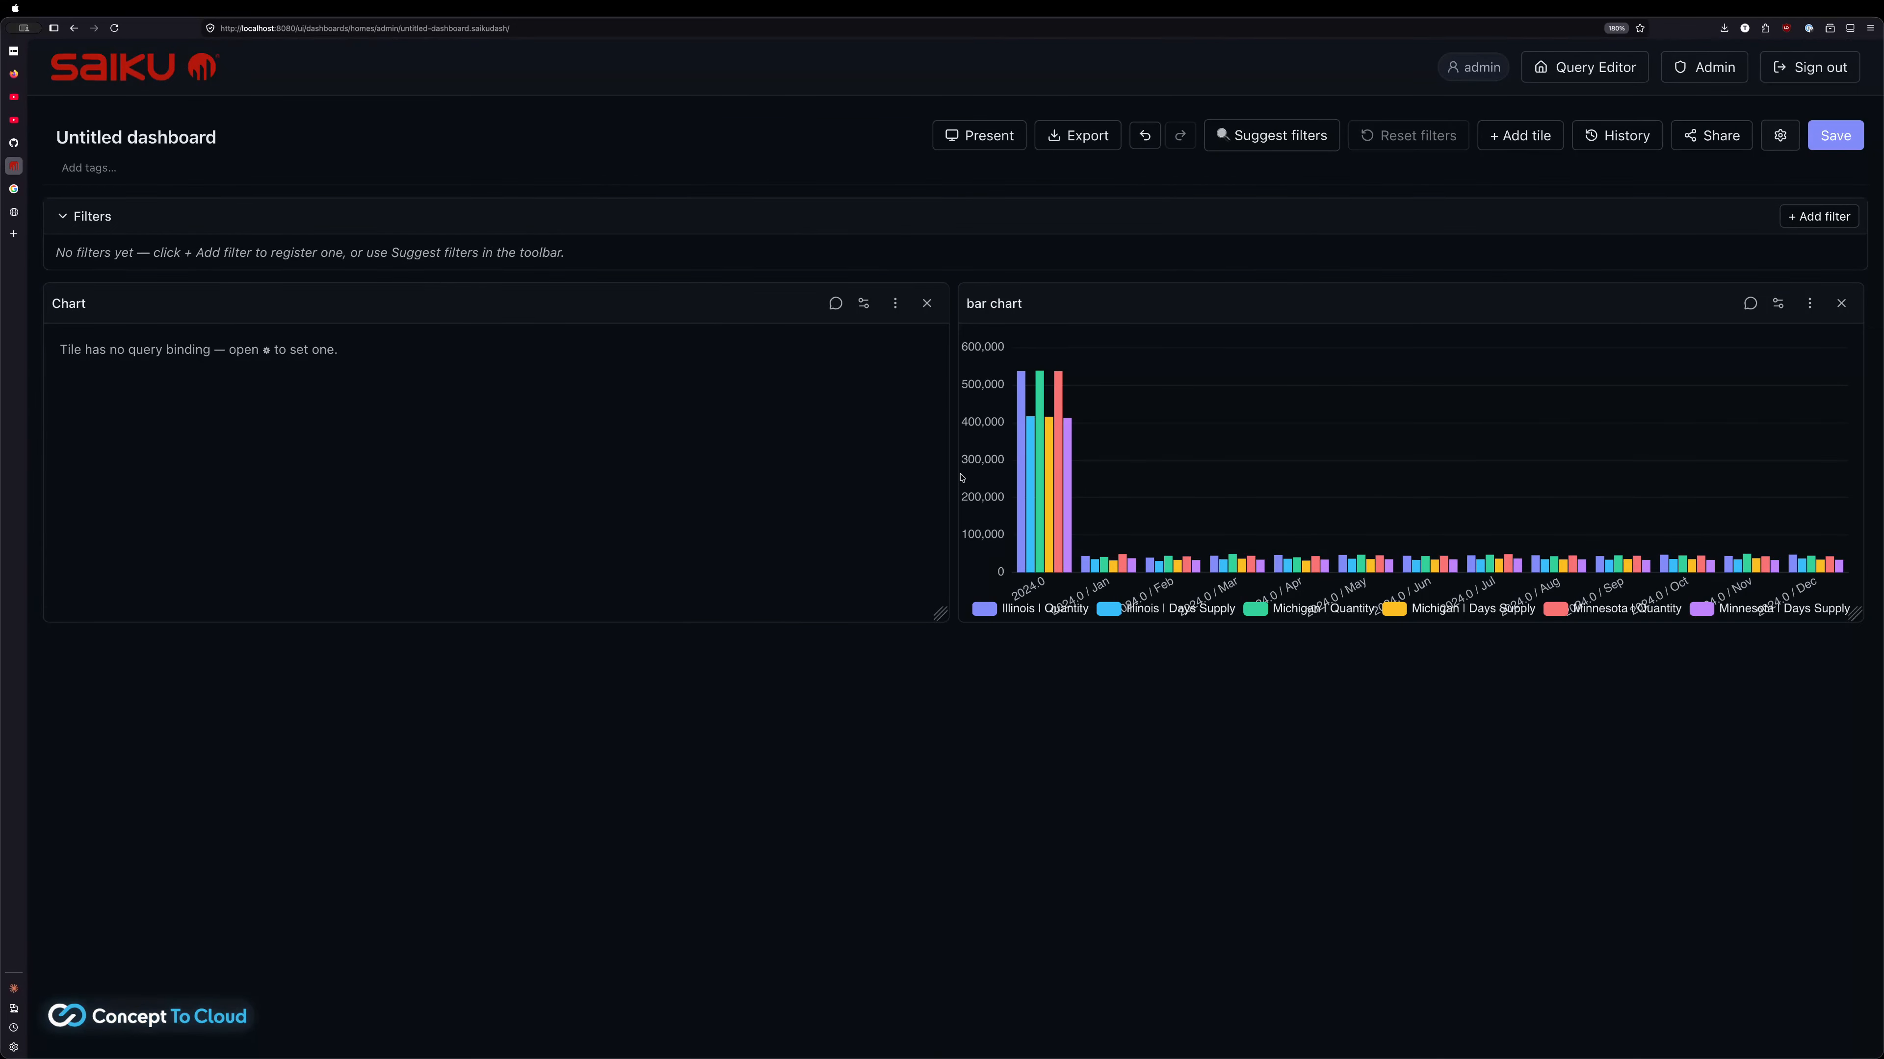
pyautogui.click(927, 306)
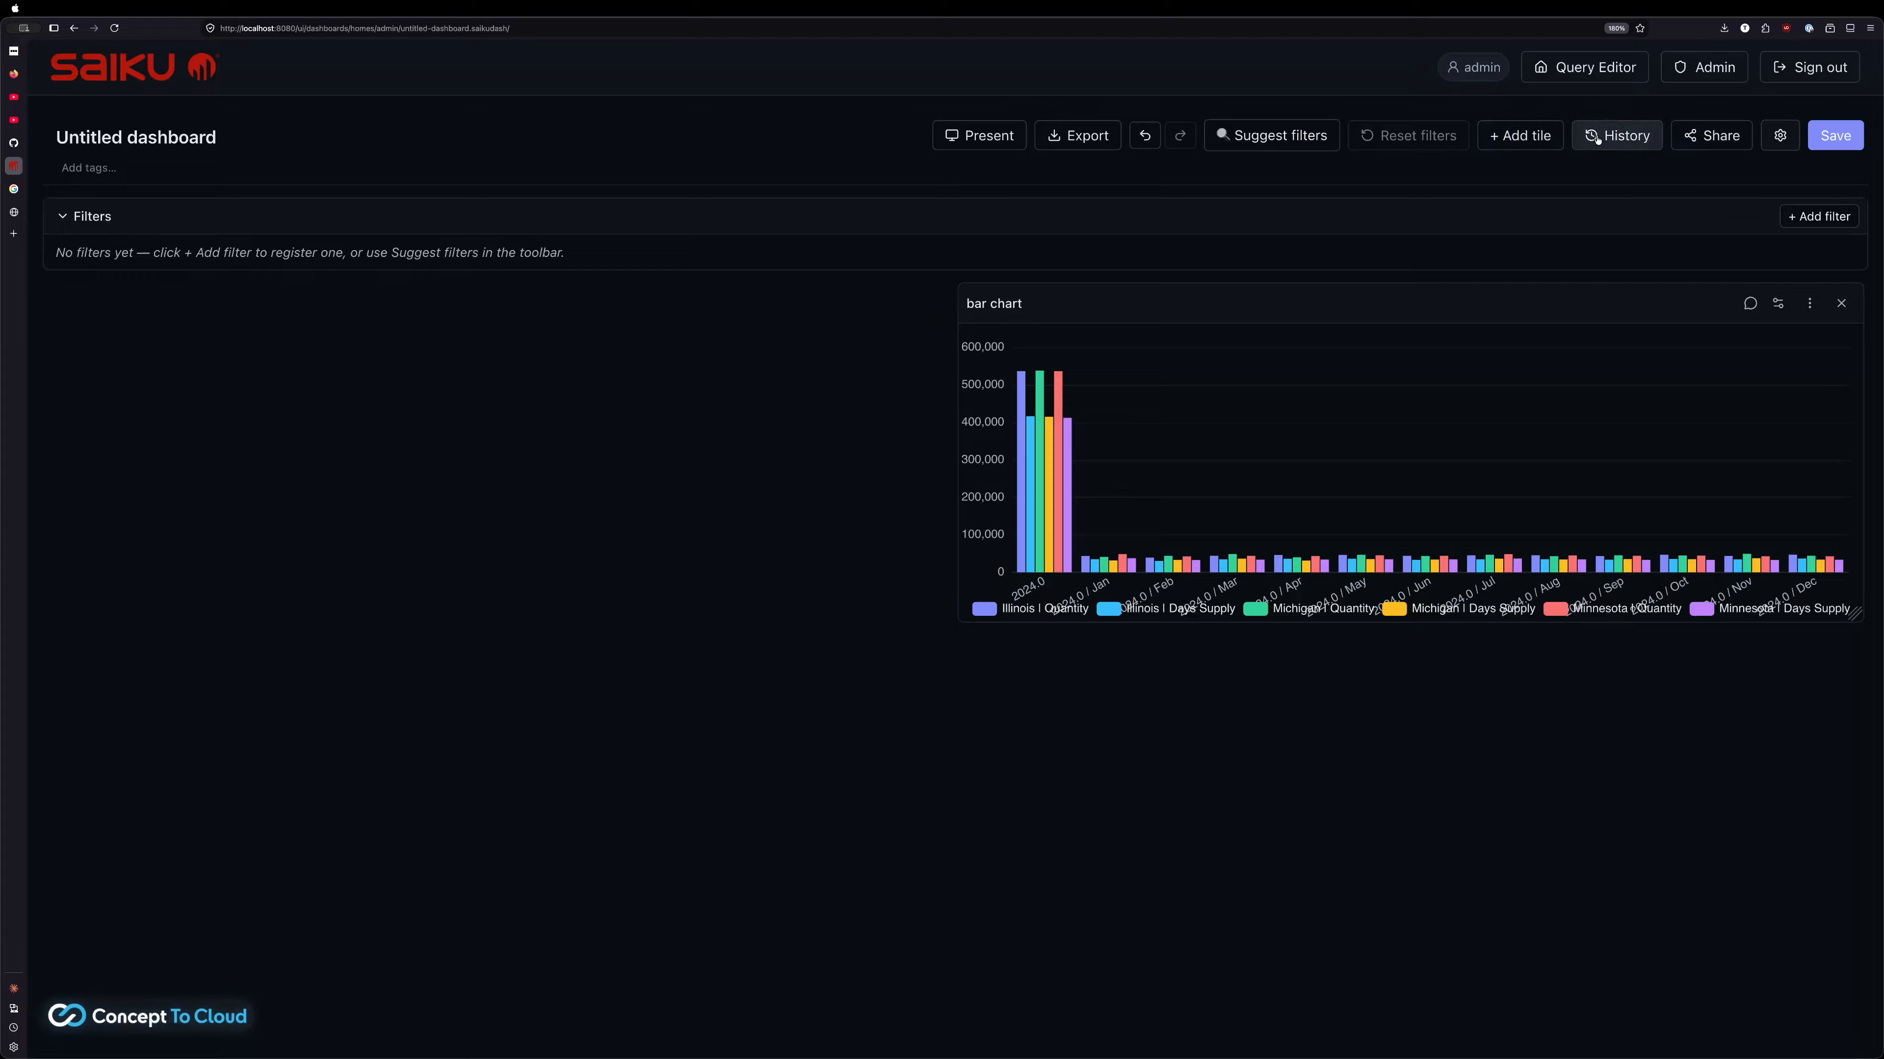
pyautogui.click(1532, 135)
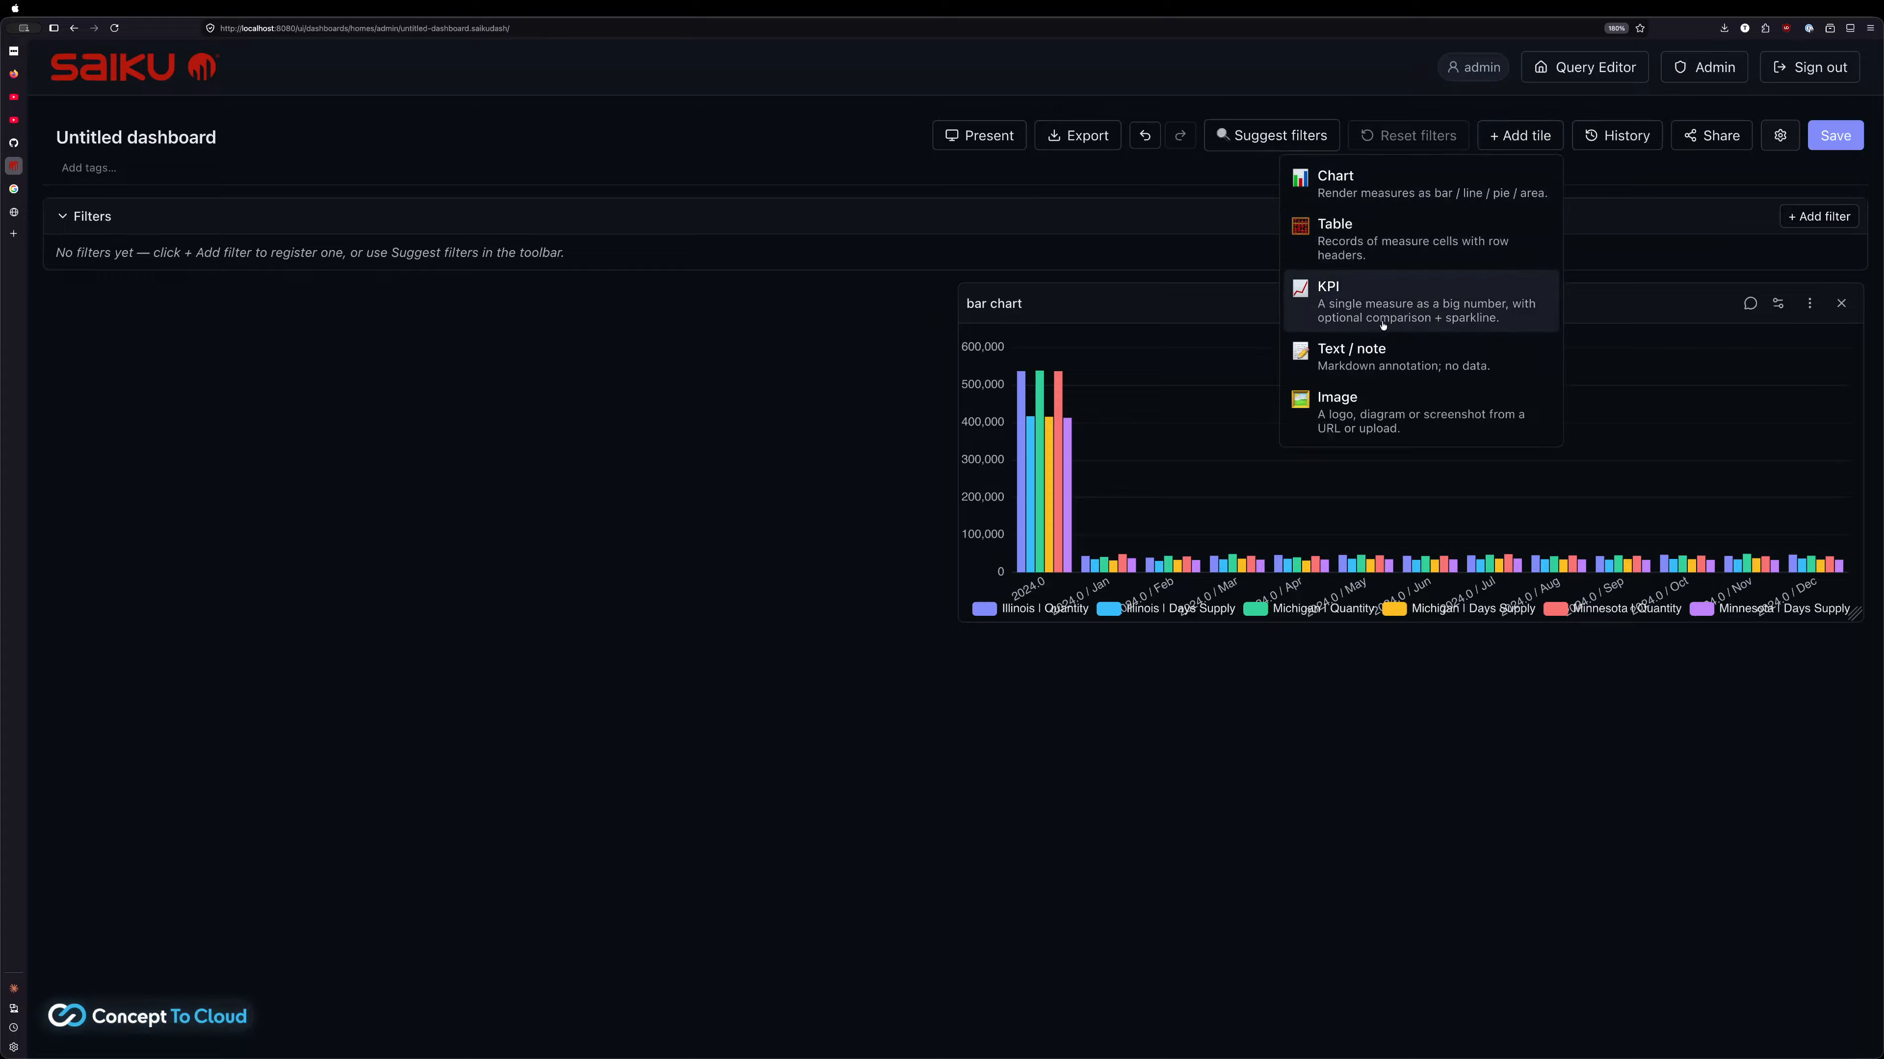
pyautogui.click(1379, 251)
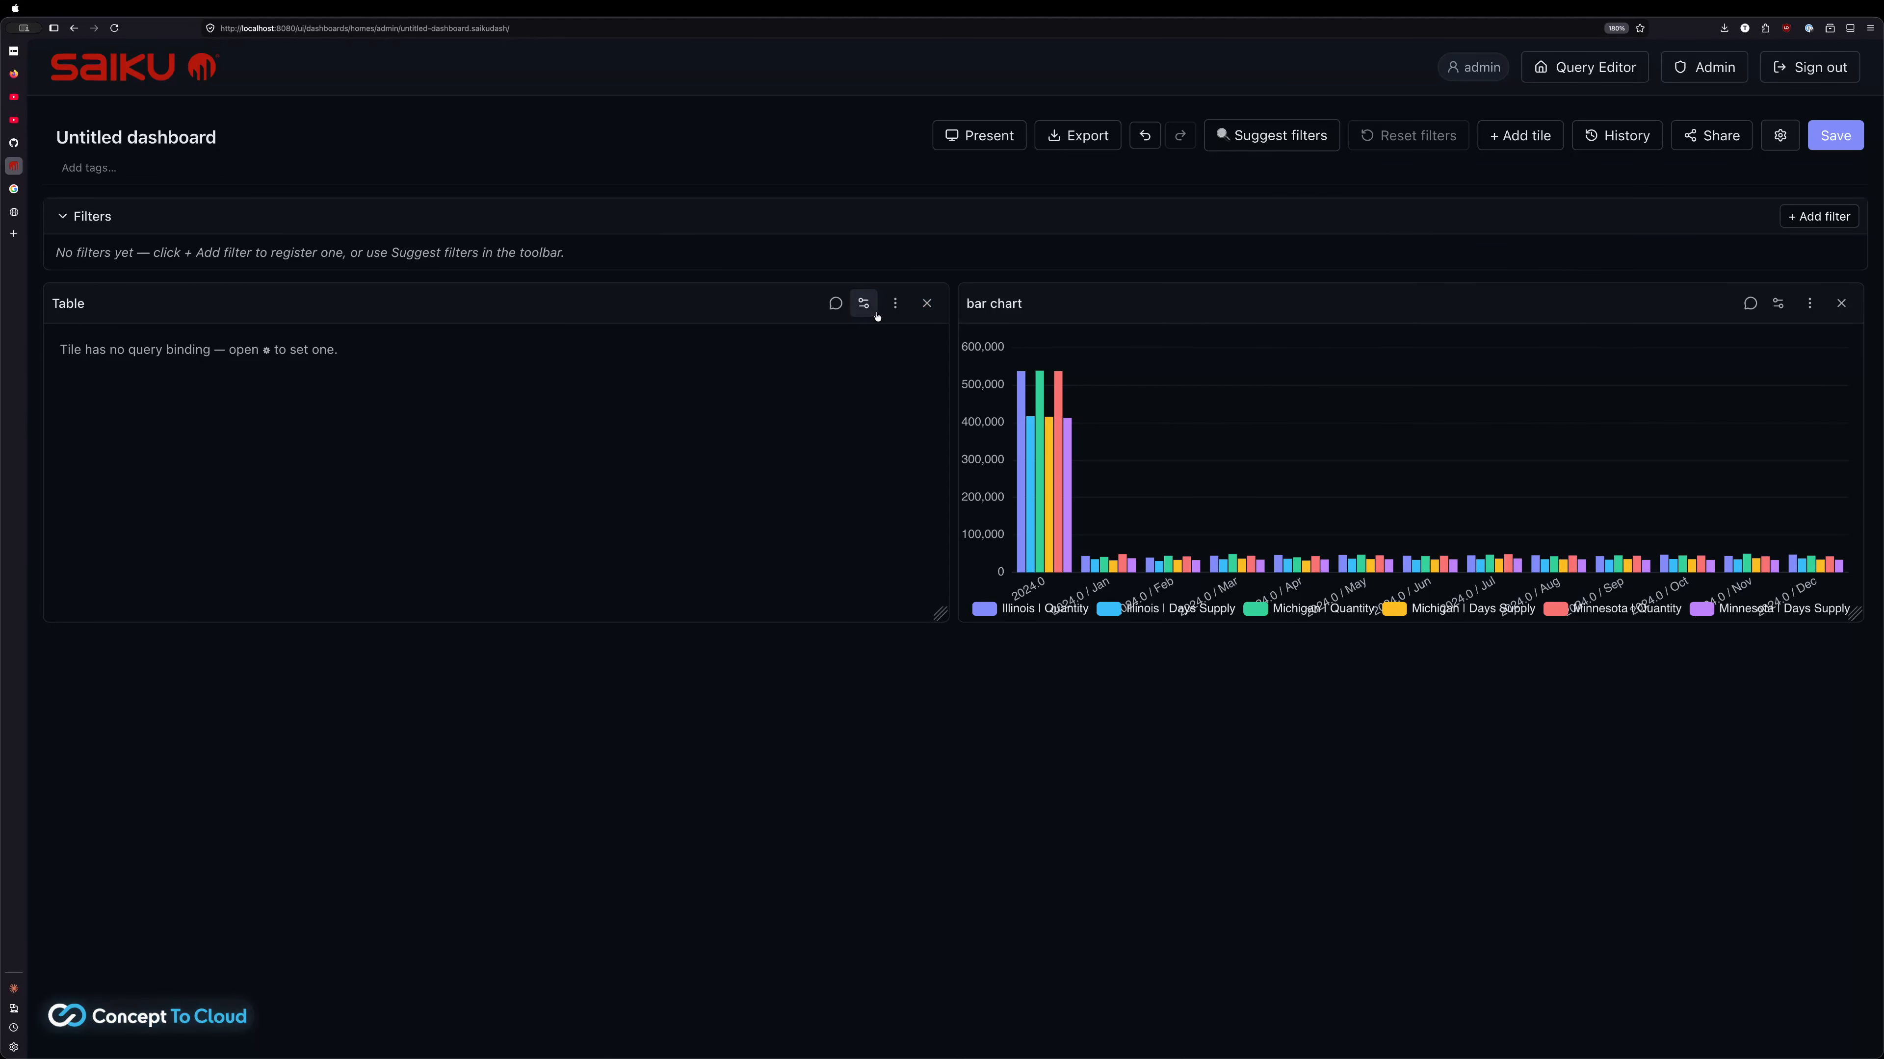
# Bind the Table tile to the pharmademo.saiku saved query and save
pyautogui.click(861, 303)
pyautogui.click(854, 571)
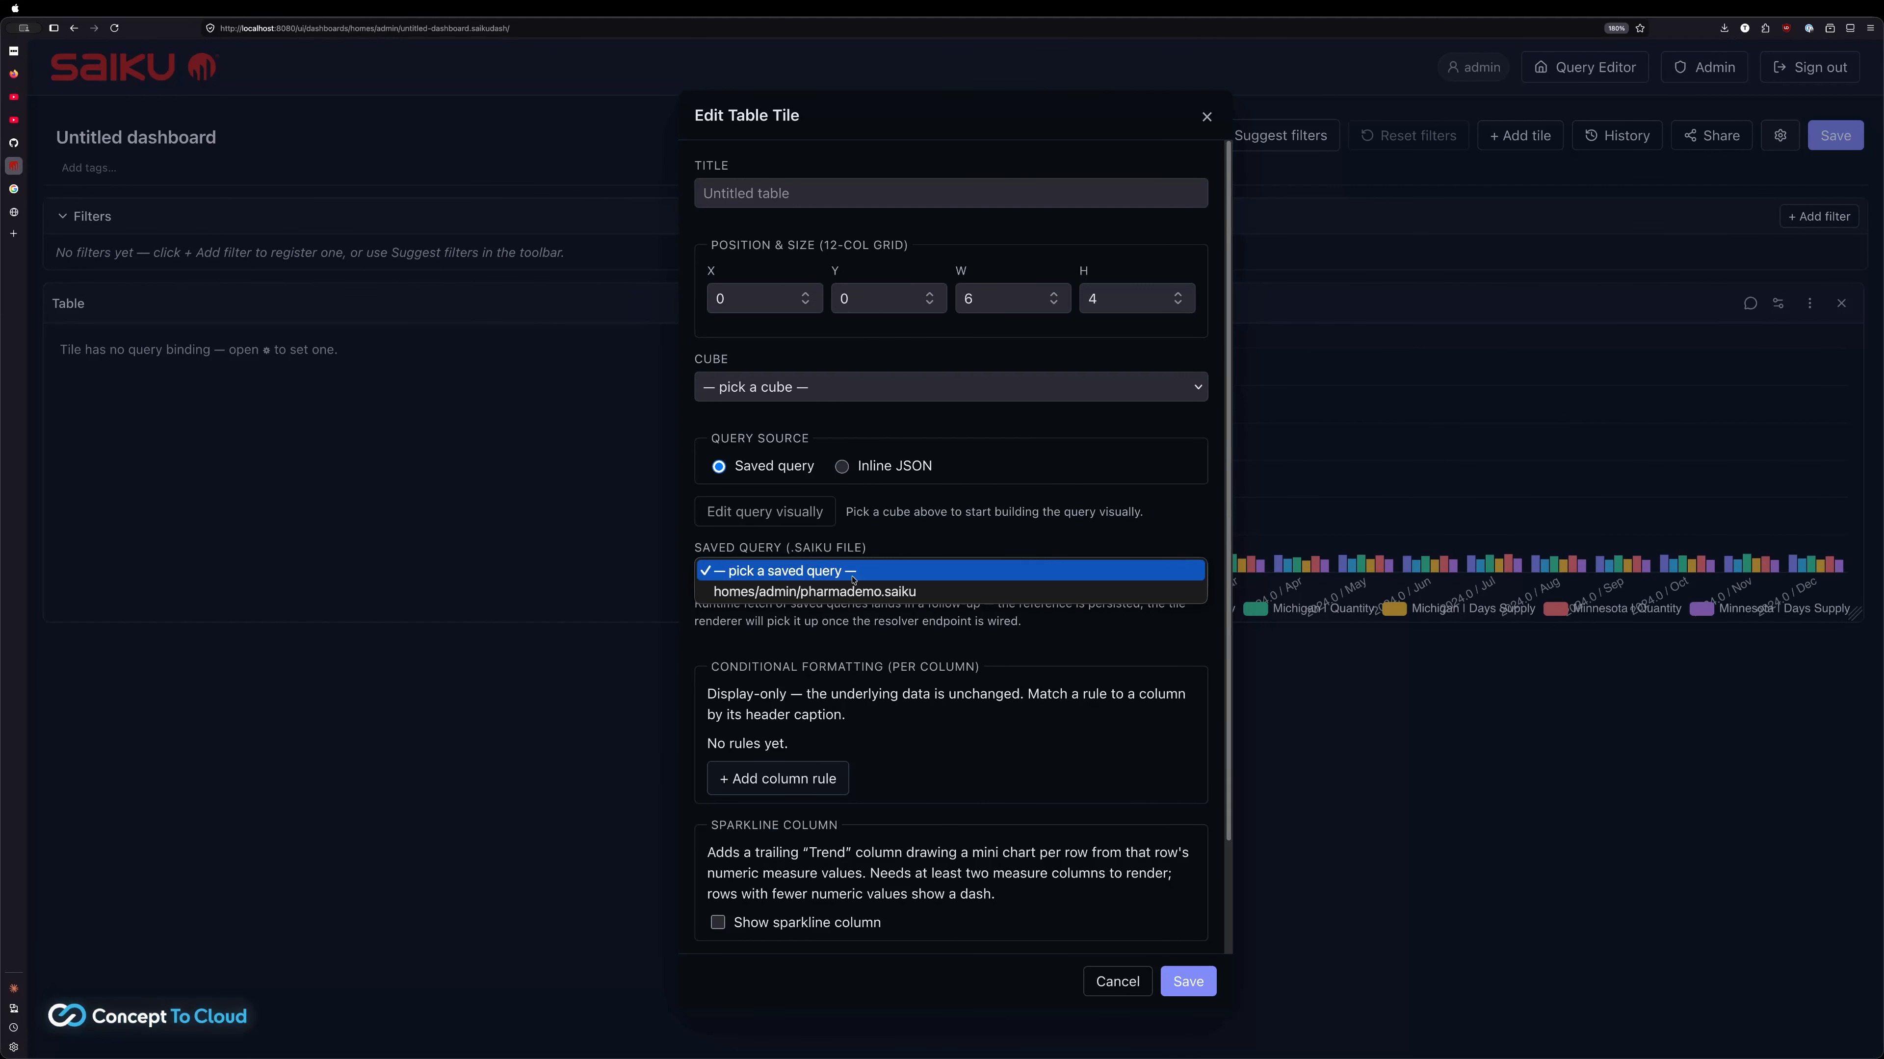
pyautogui.click(853, 594)
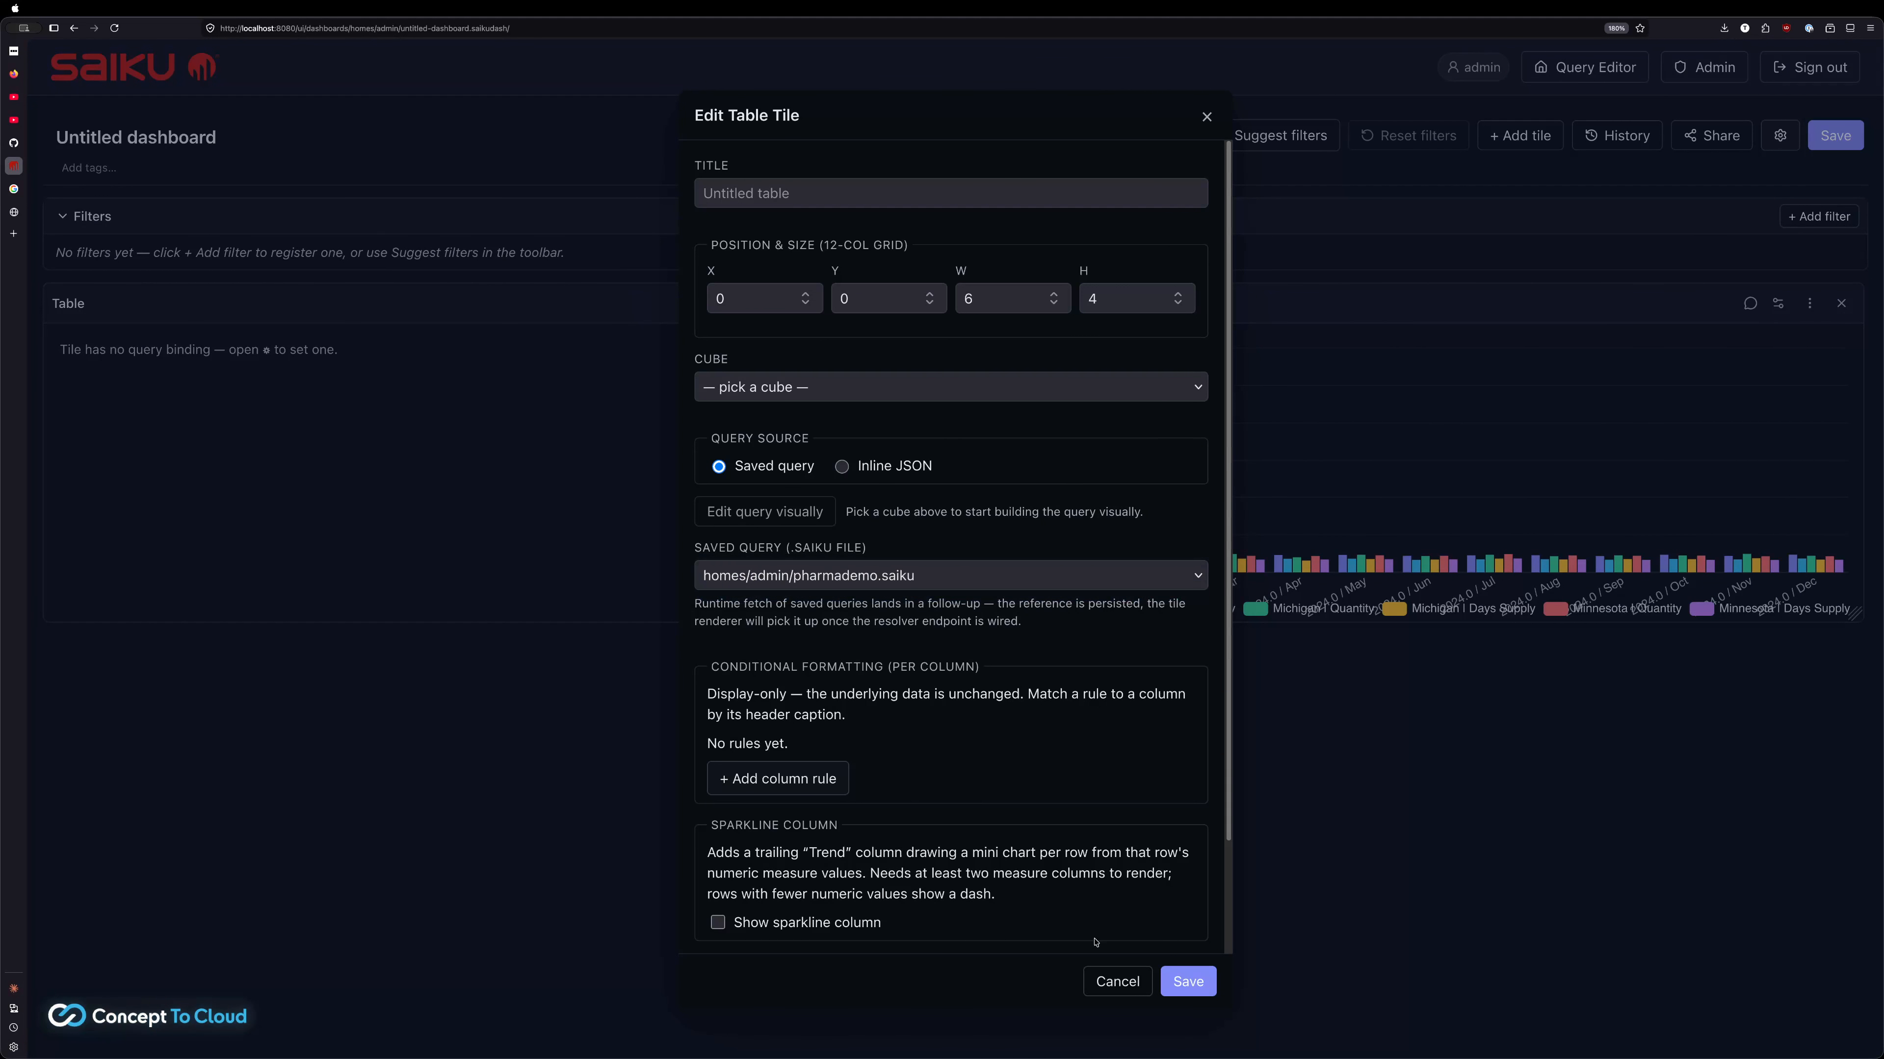
pyautogui.click(1182, 982)
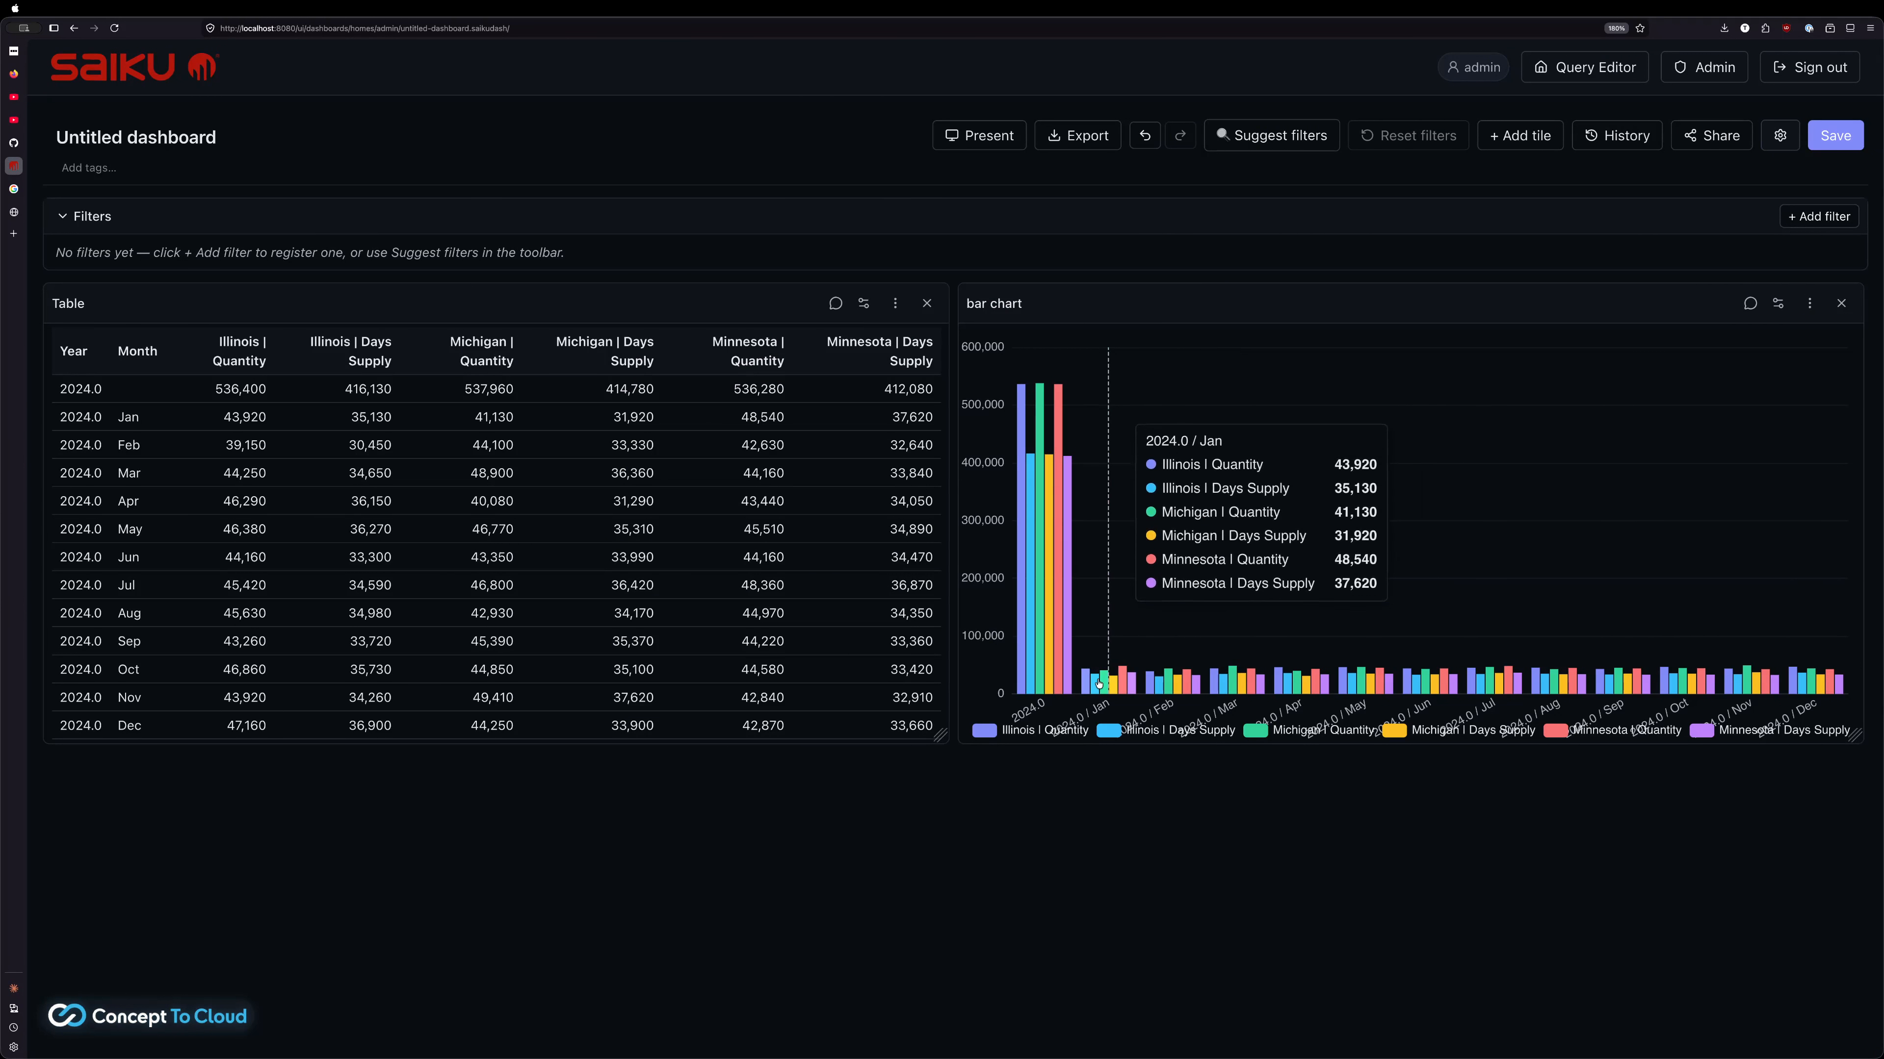
# Request suggested State, Year and Month filter widgets for the dashboard tiles
pyautogui.moveTo(1498, 547)
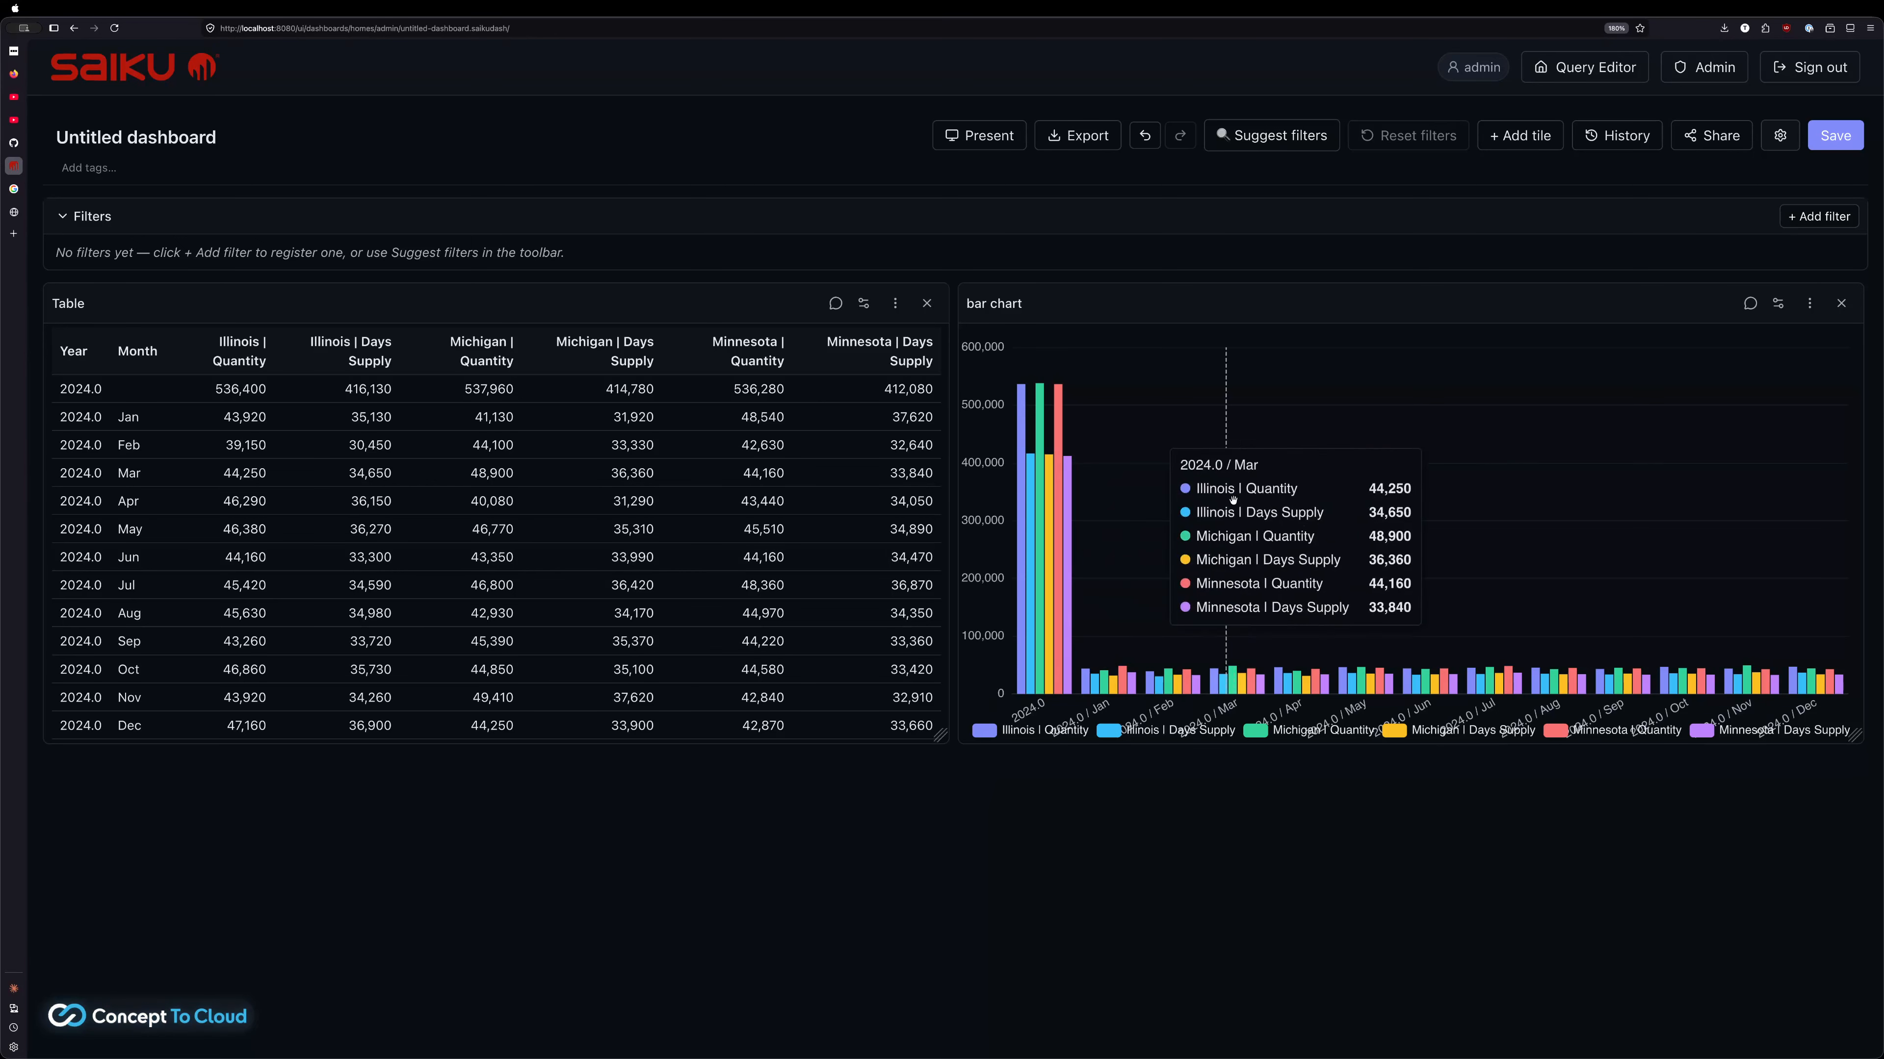
pyautogui.click(1268, 135)
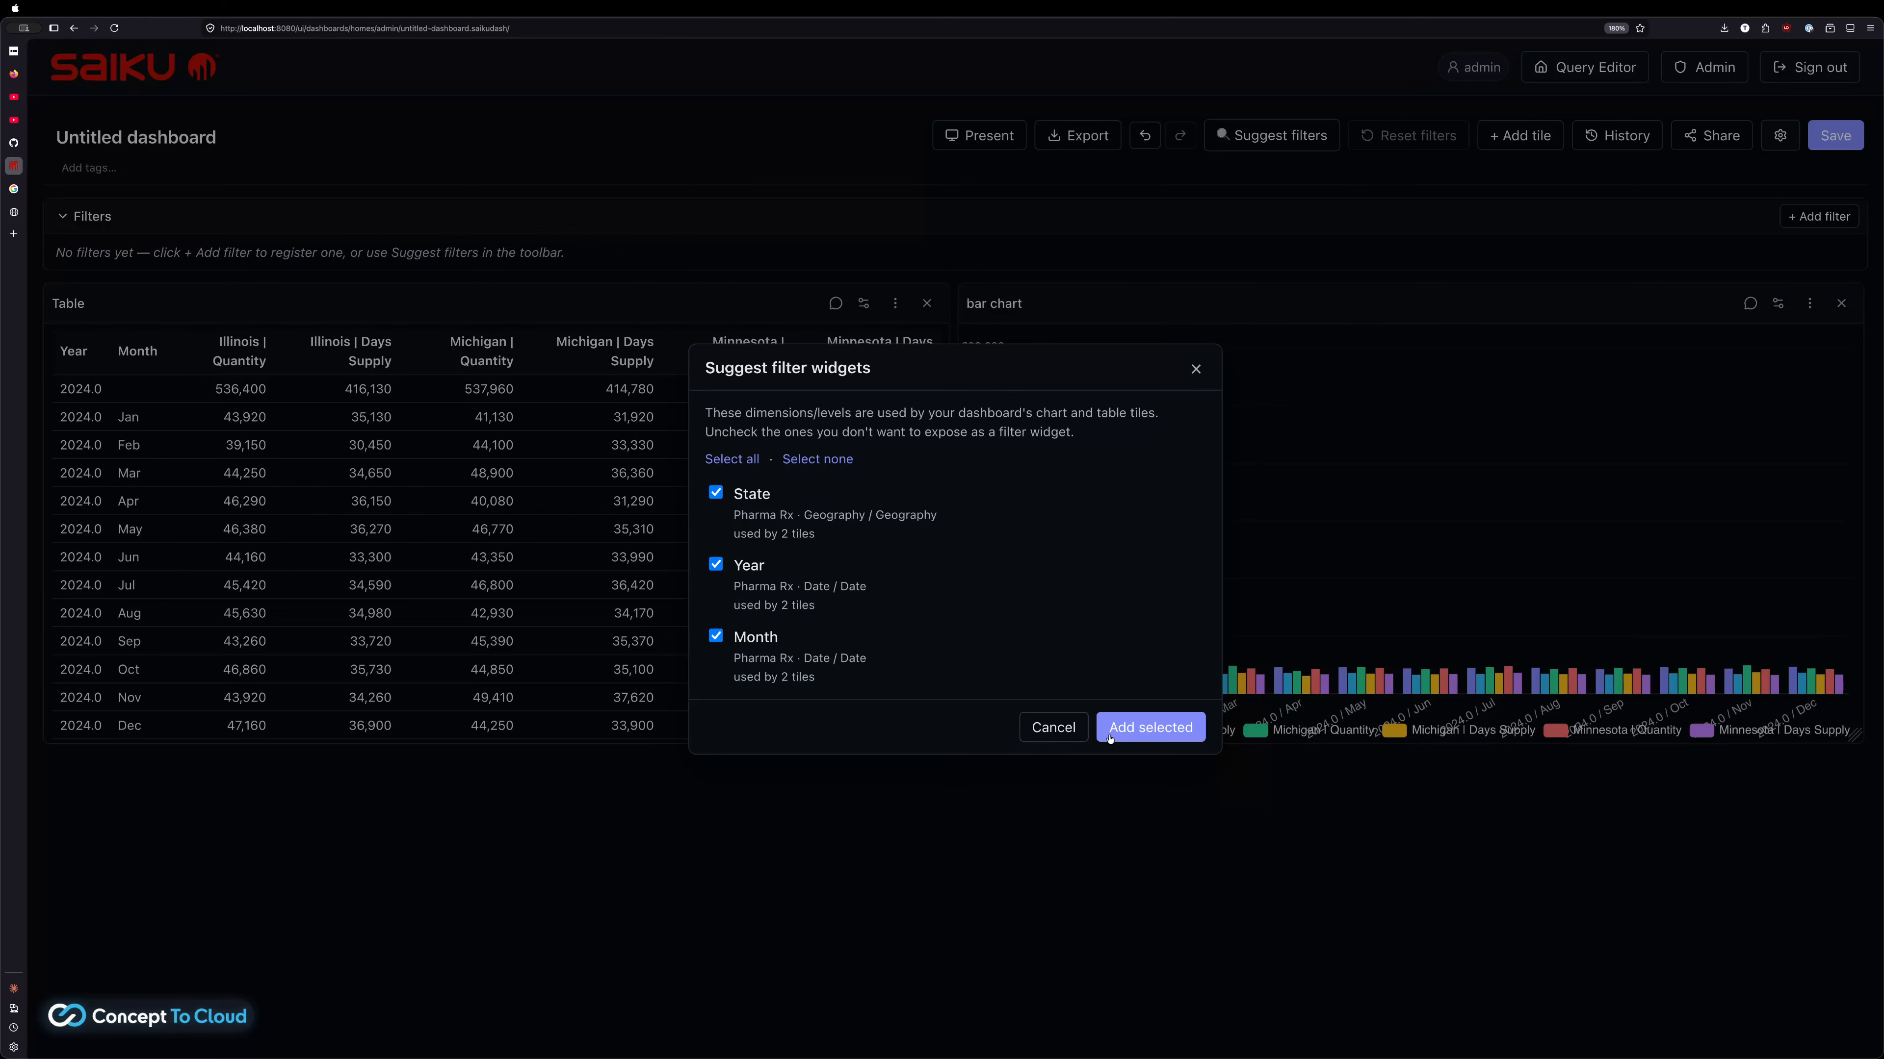
# Add the State, Year and Month filters and set State to Minnesota
pyautogui.click(1149, 728)
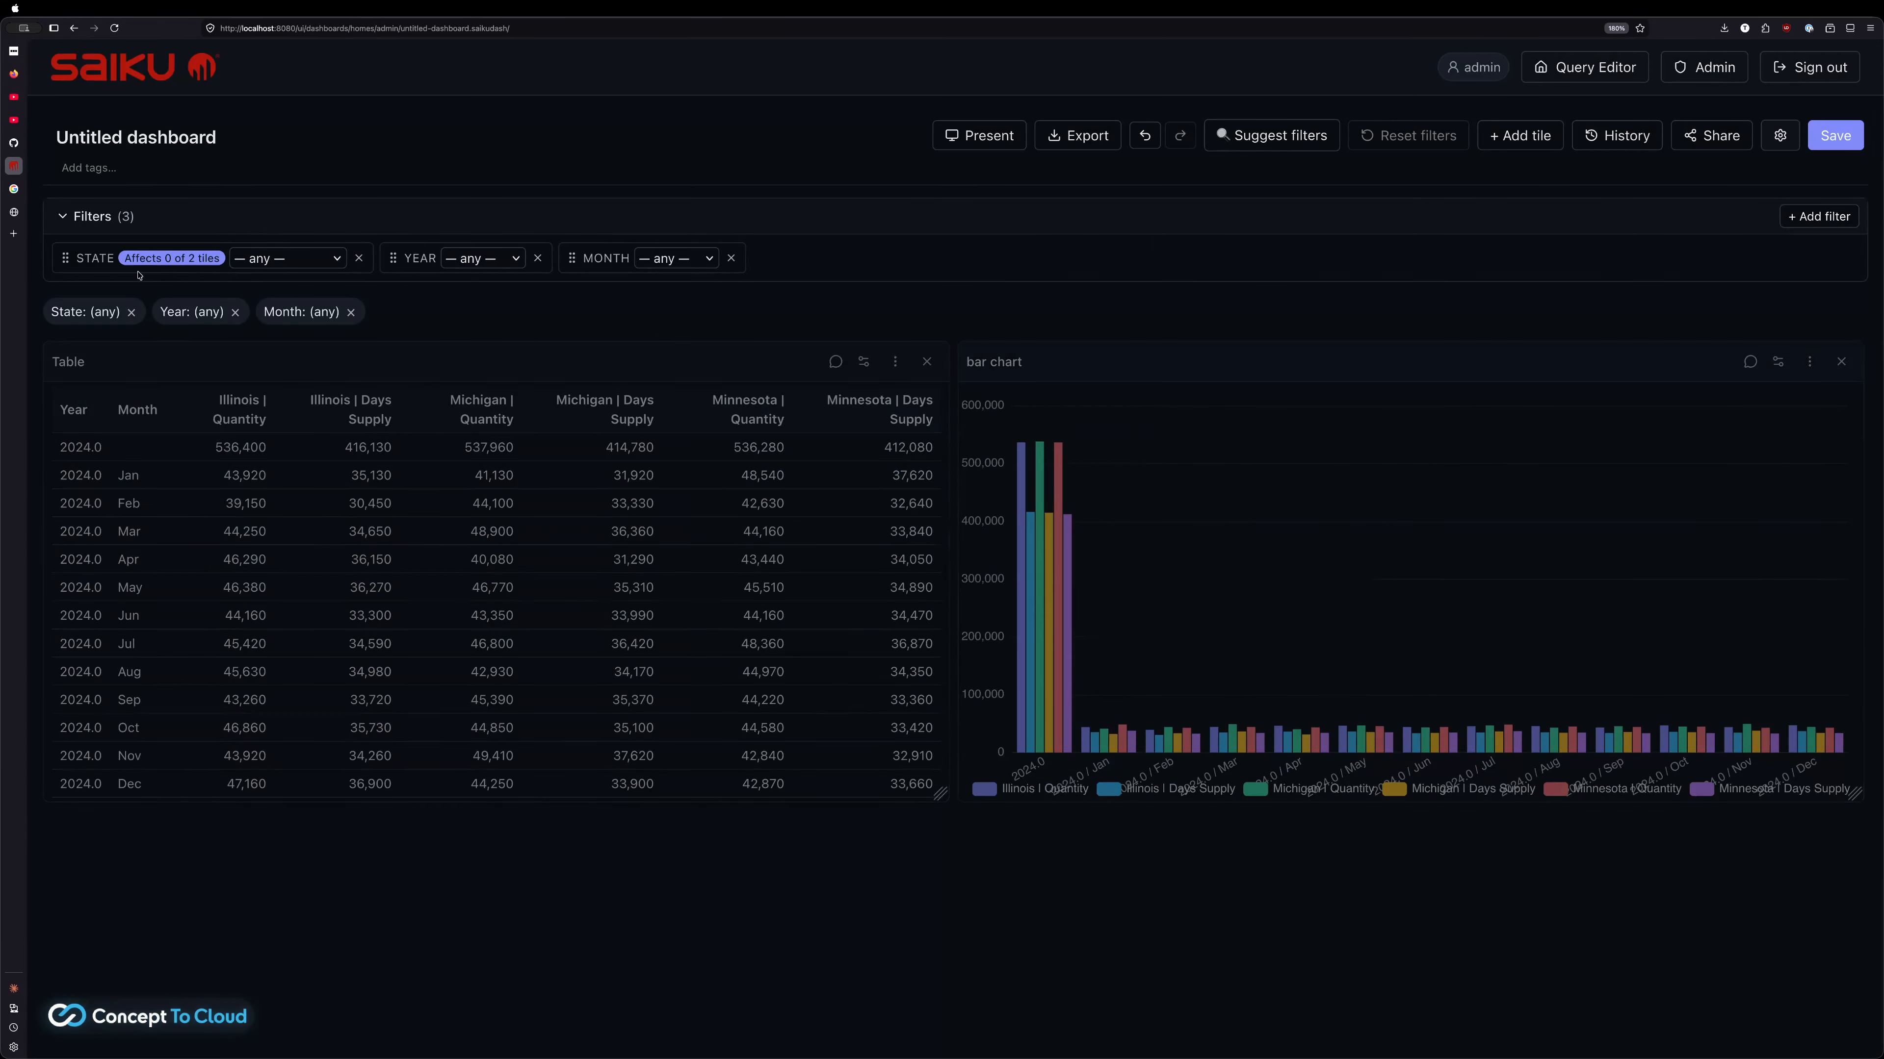
pyautogui.click(285, 258)
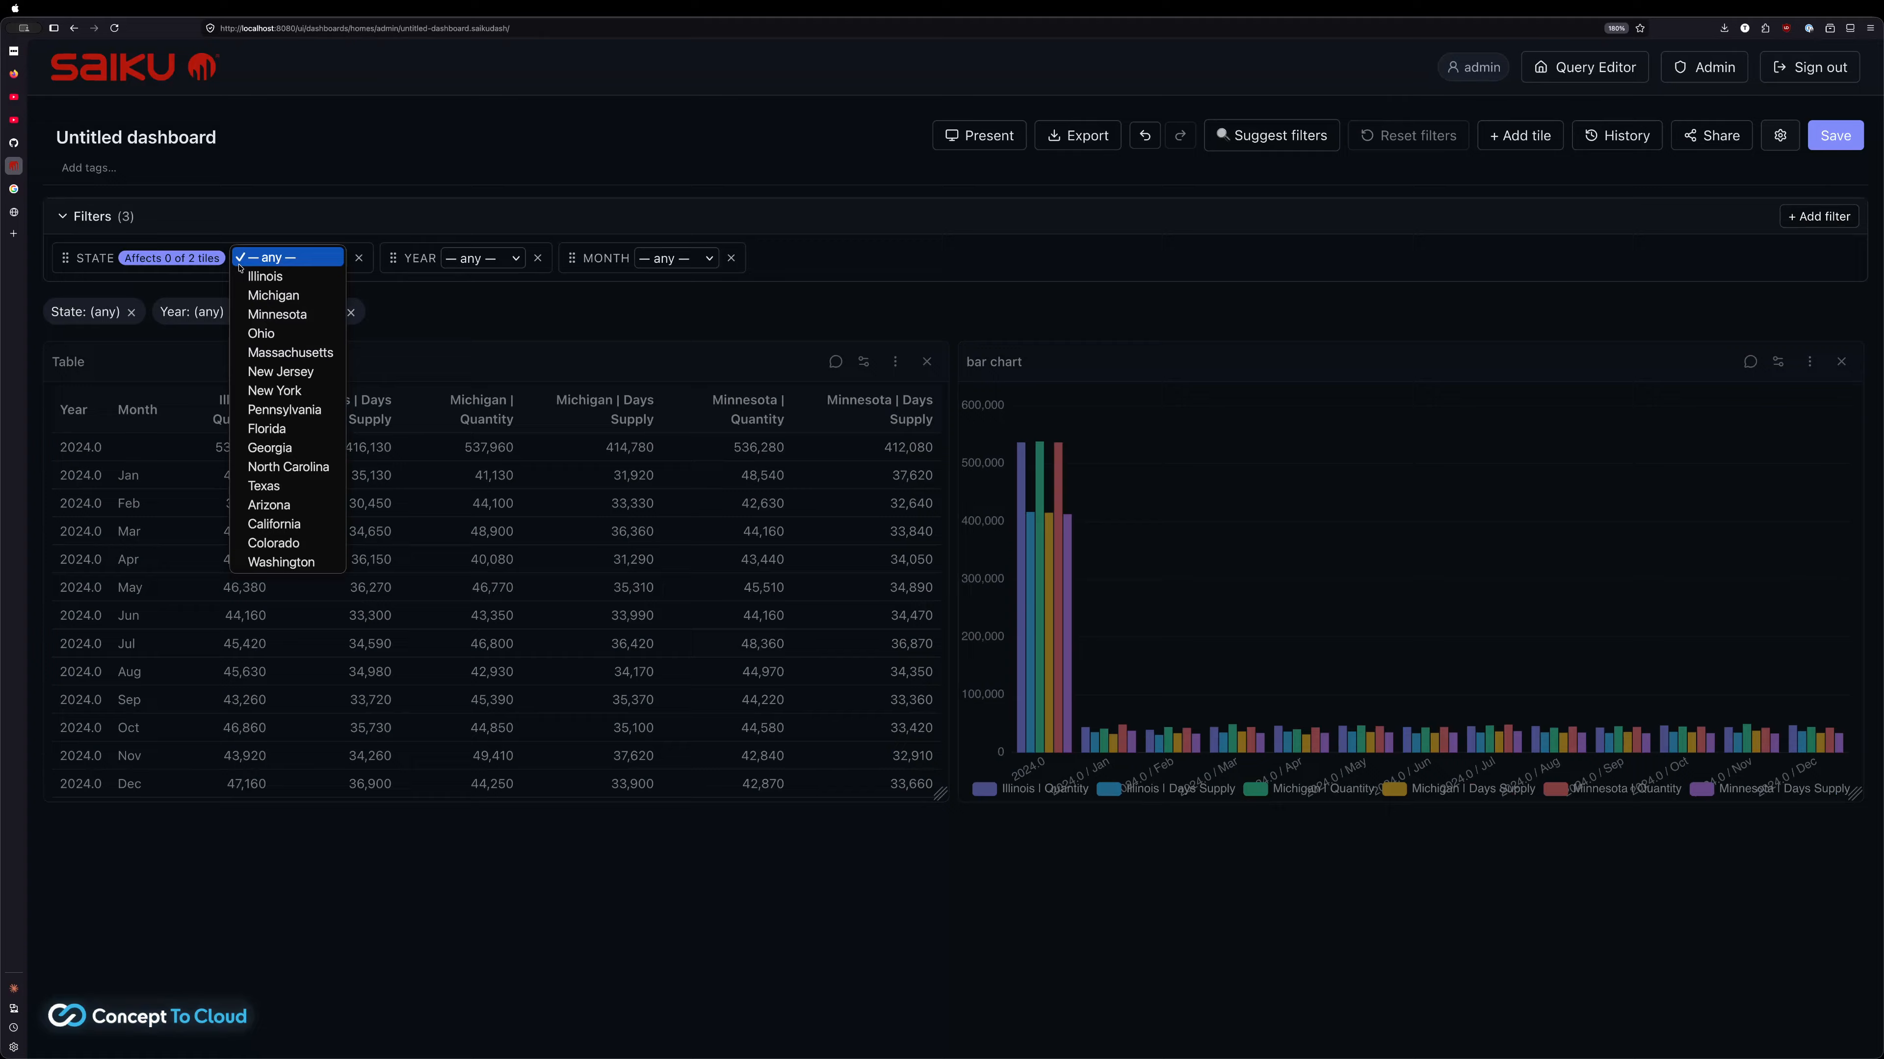
pyautogui.click(282, 314)
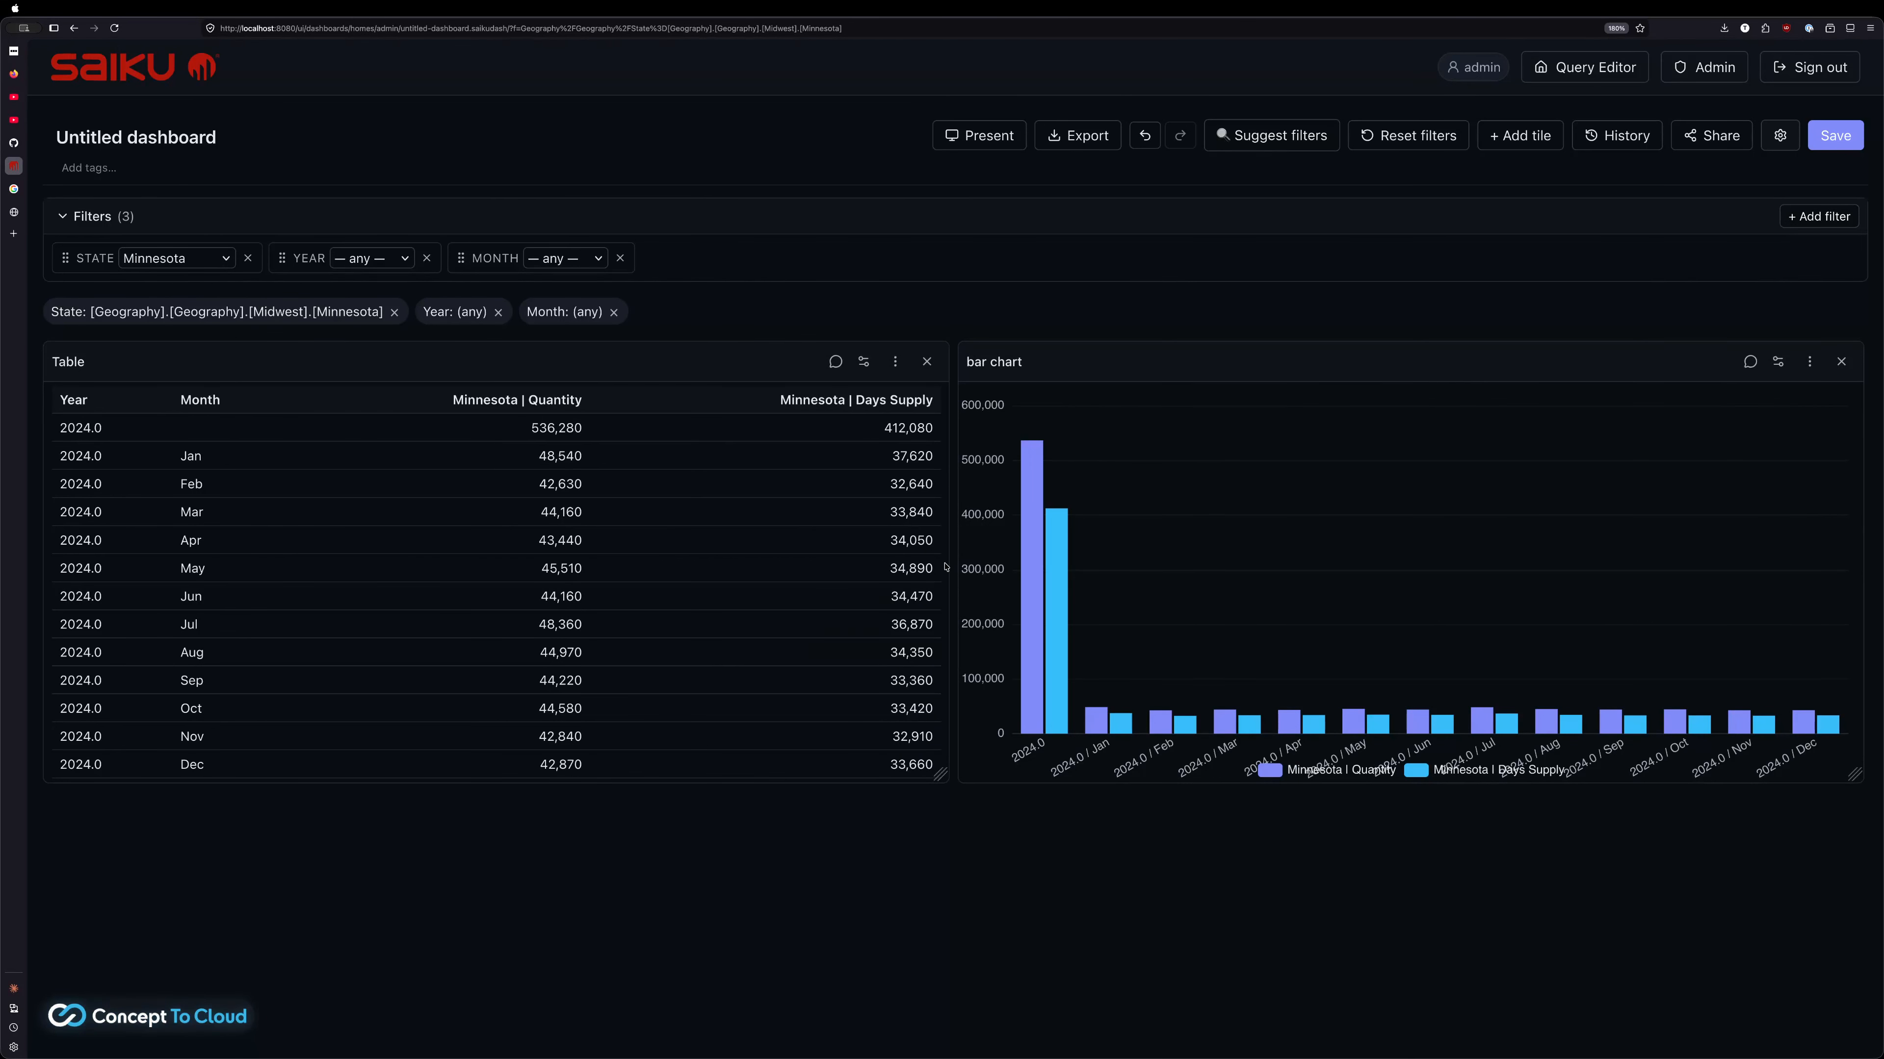
pyautogui.moveTo(1091, 494)
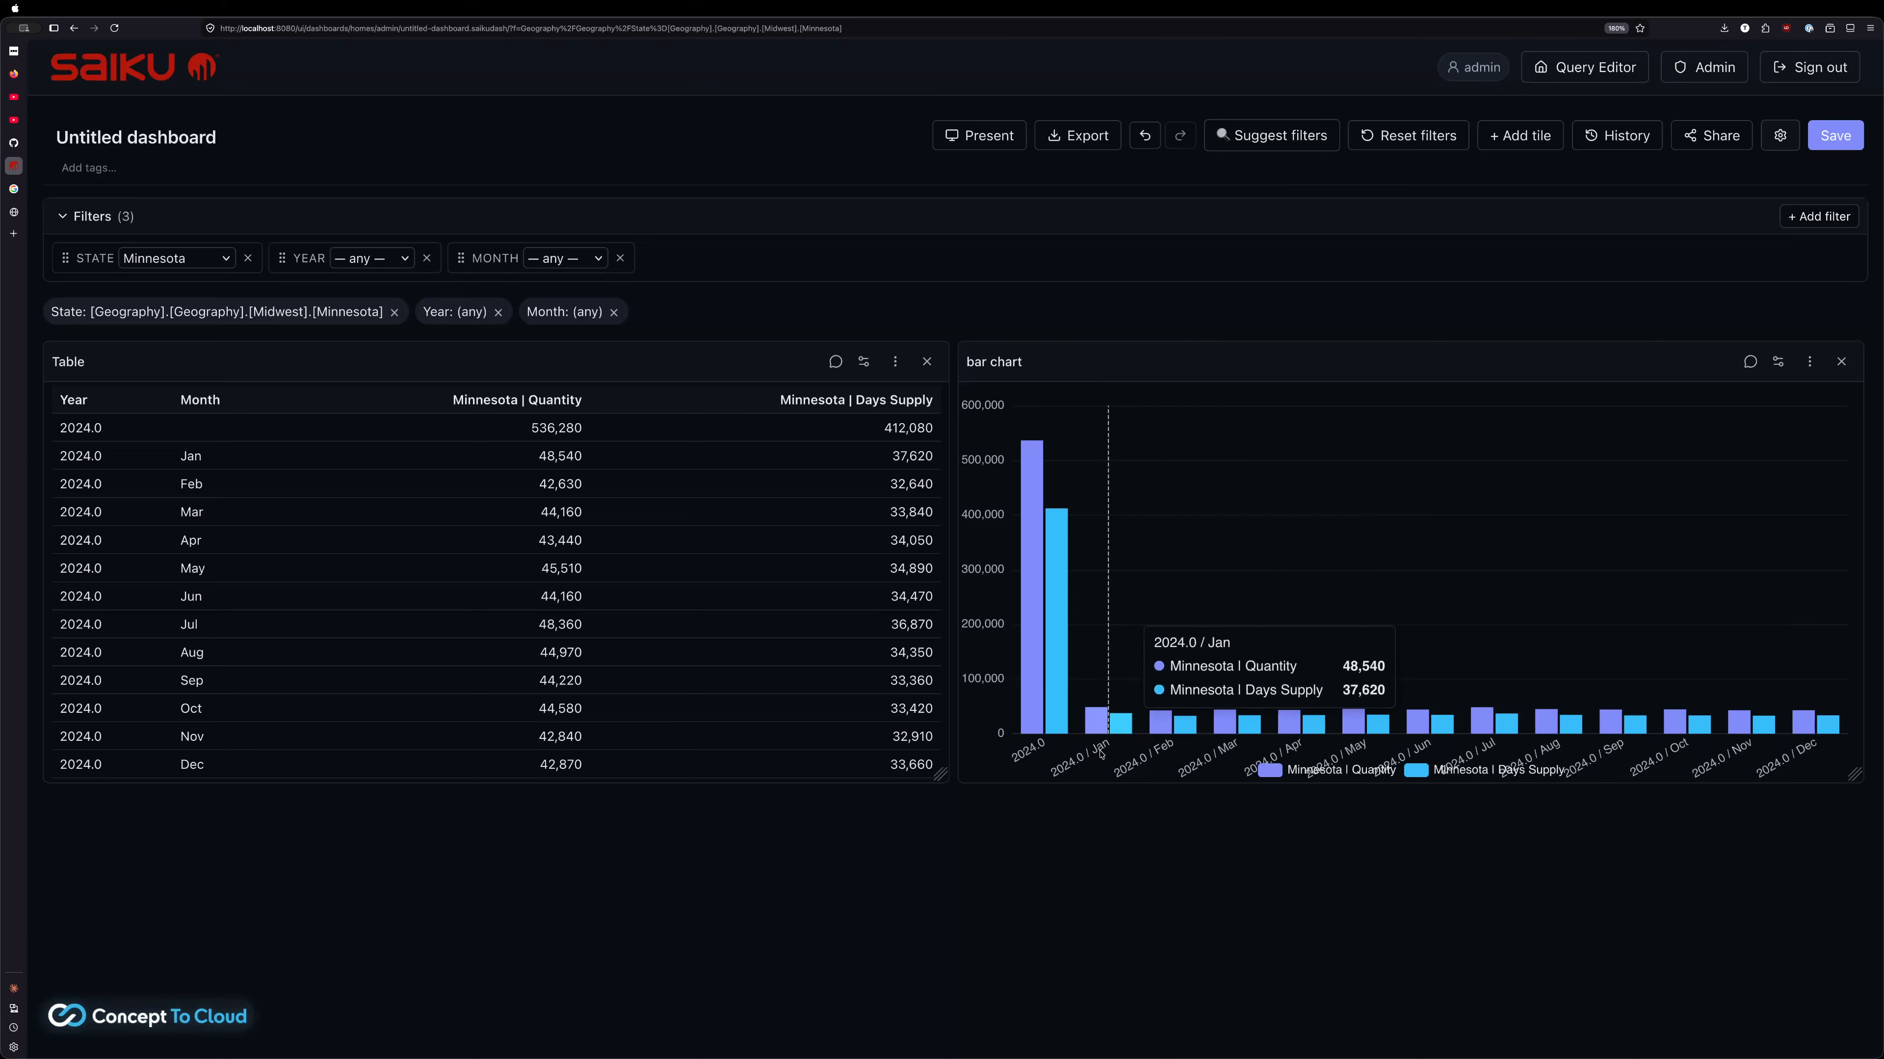
pyautogui.click(1513, 135)
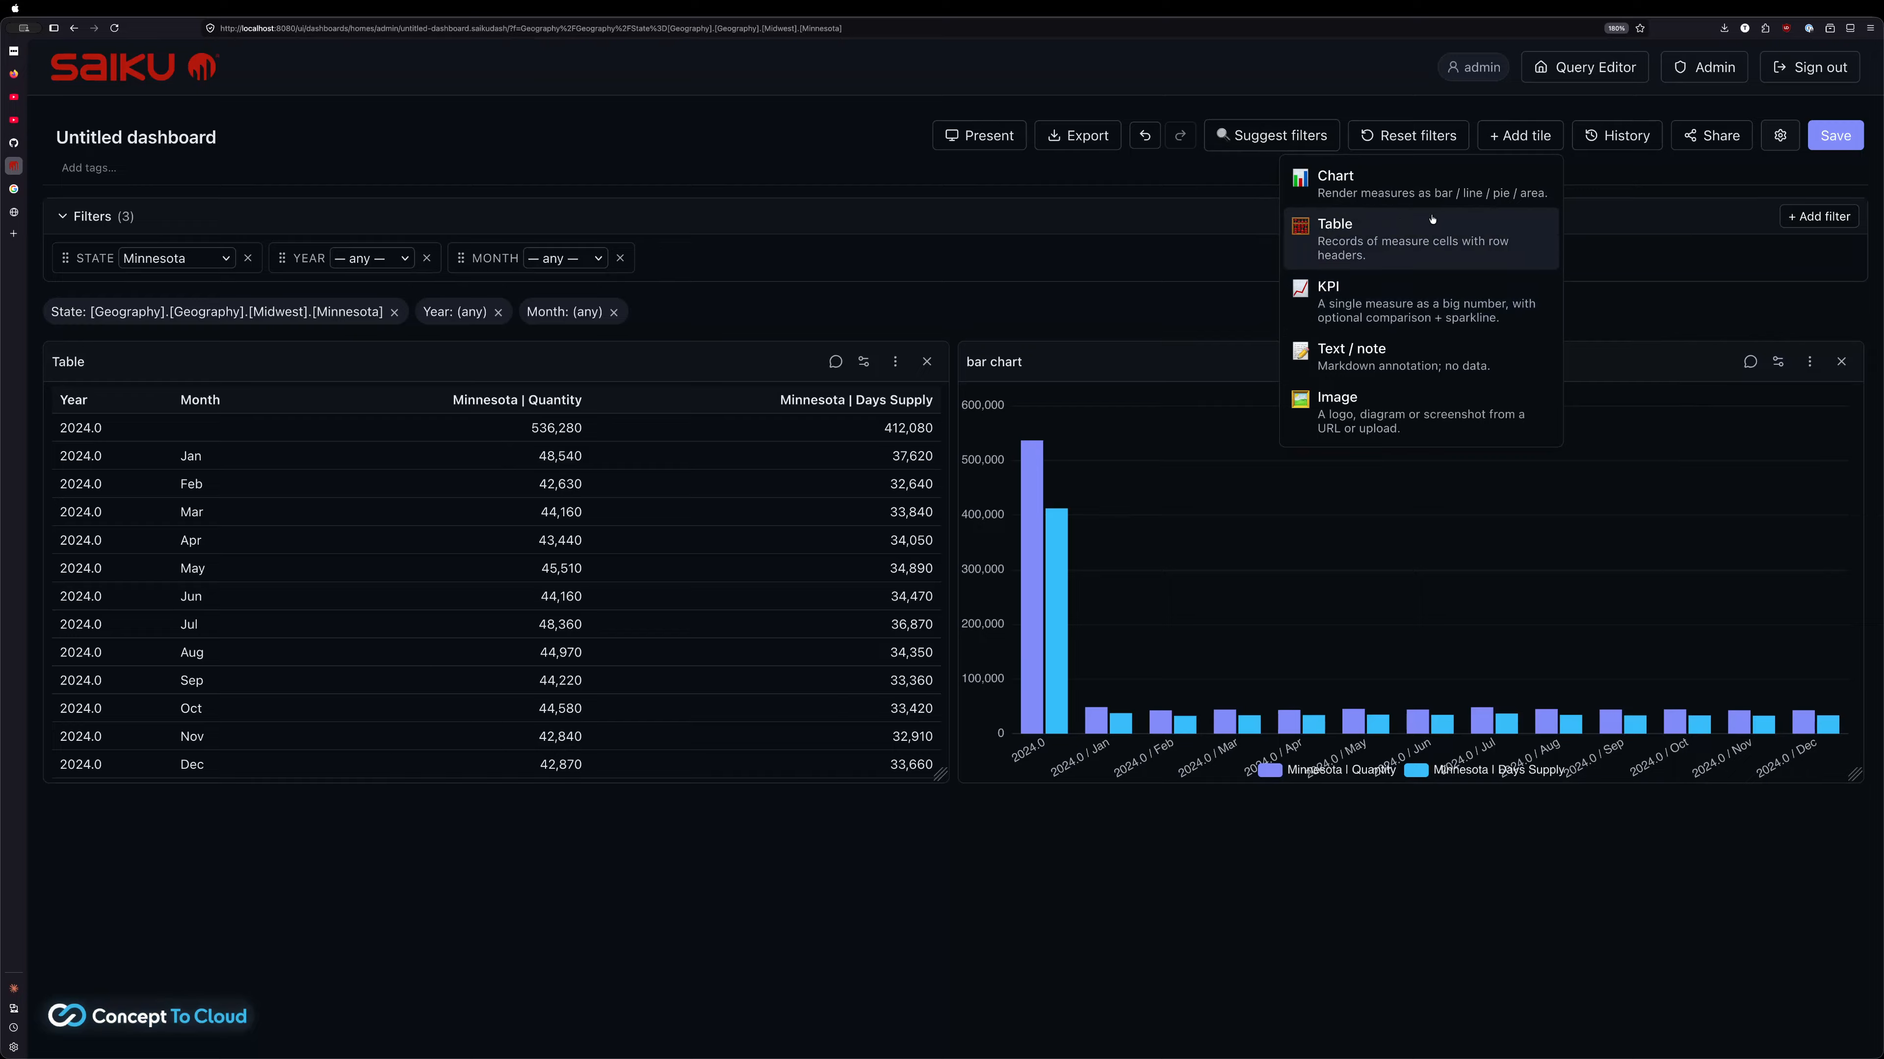
# Narrow the Table tile, then move the bar chart beside it and widen it to fill the row
pyautogui.click(1109, 352)
pyautogui.click(869, 780)
pyautogui.moveTo(947, 779); pyautogui.dragTo(793, 776)
pyautogui.moveTo(1058, 391); pyautogui.dragTo(915, 367)
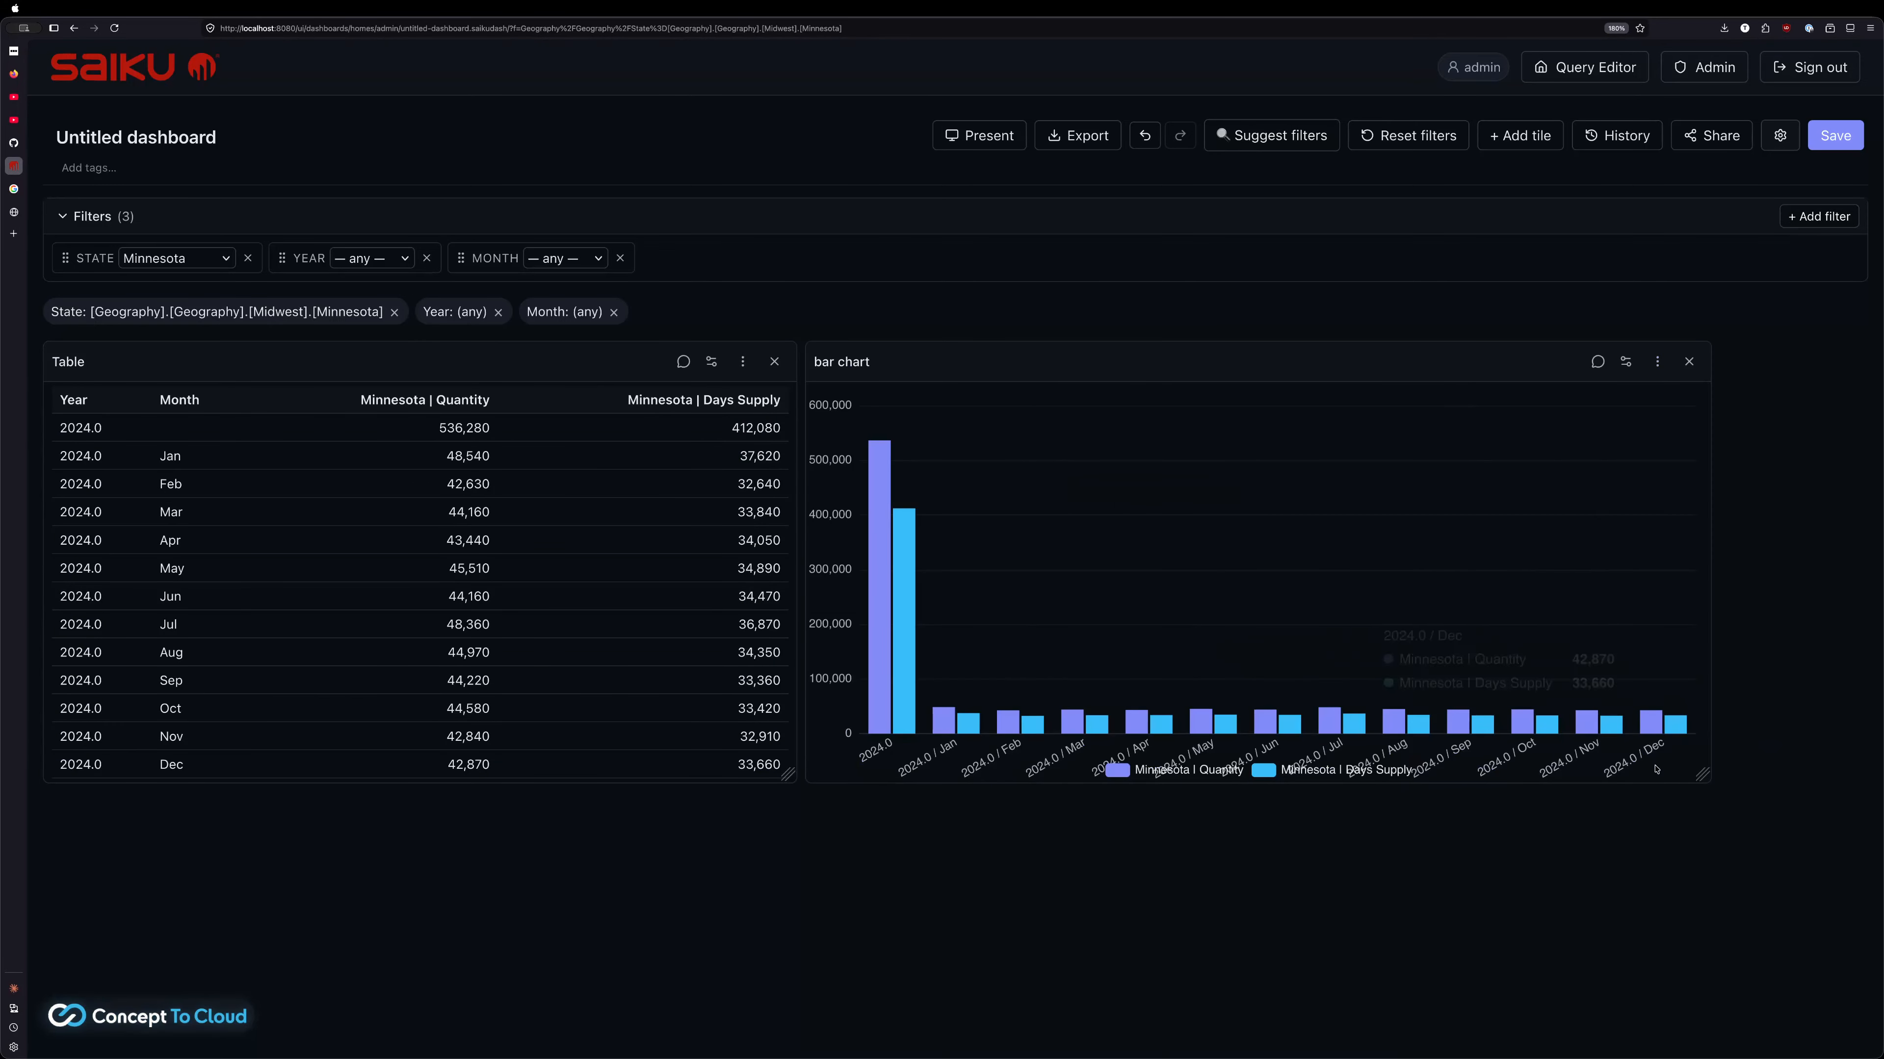
pyautogui.moveTo(1702, 774); pyautogui.dragTo(1822, 775)
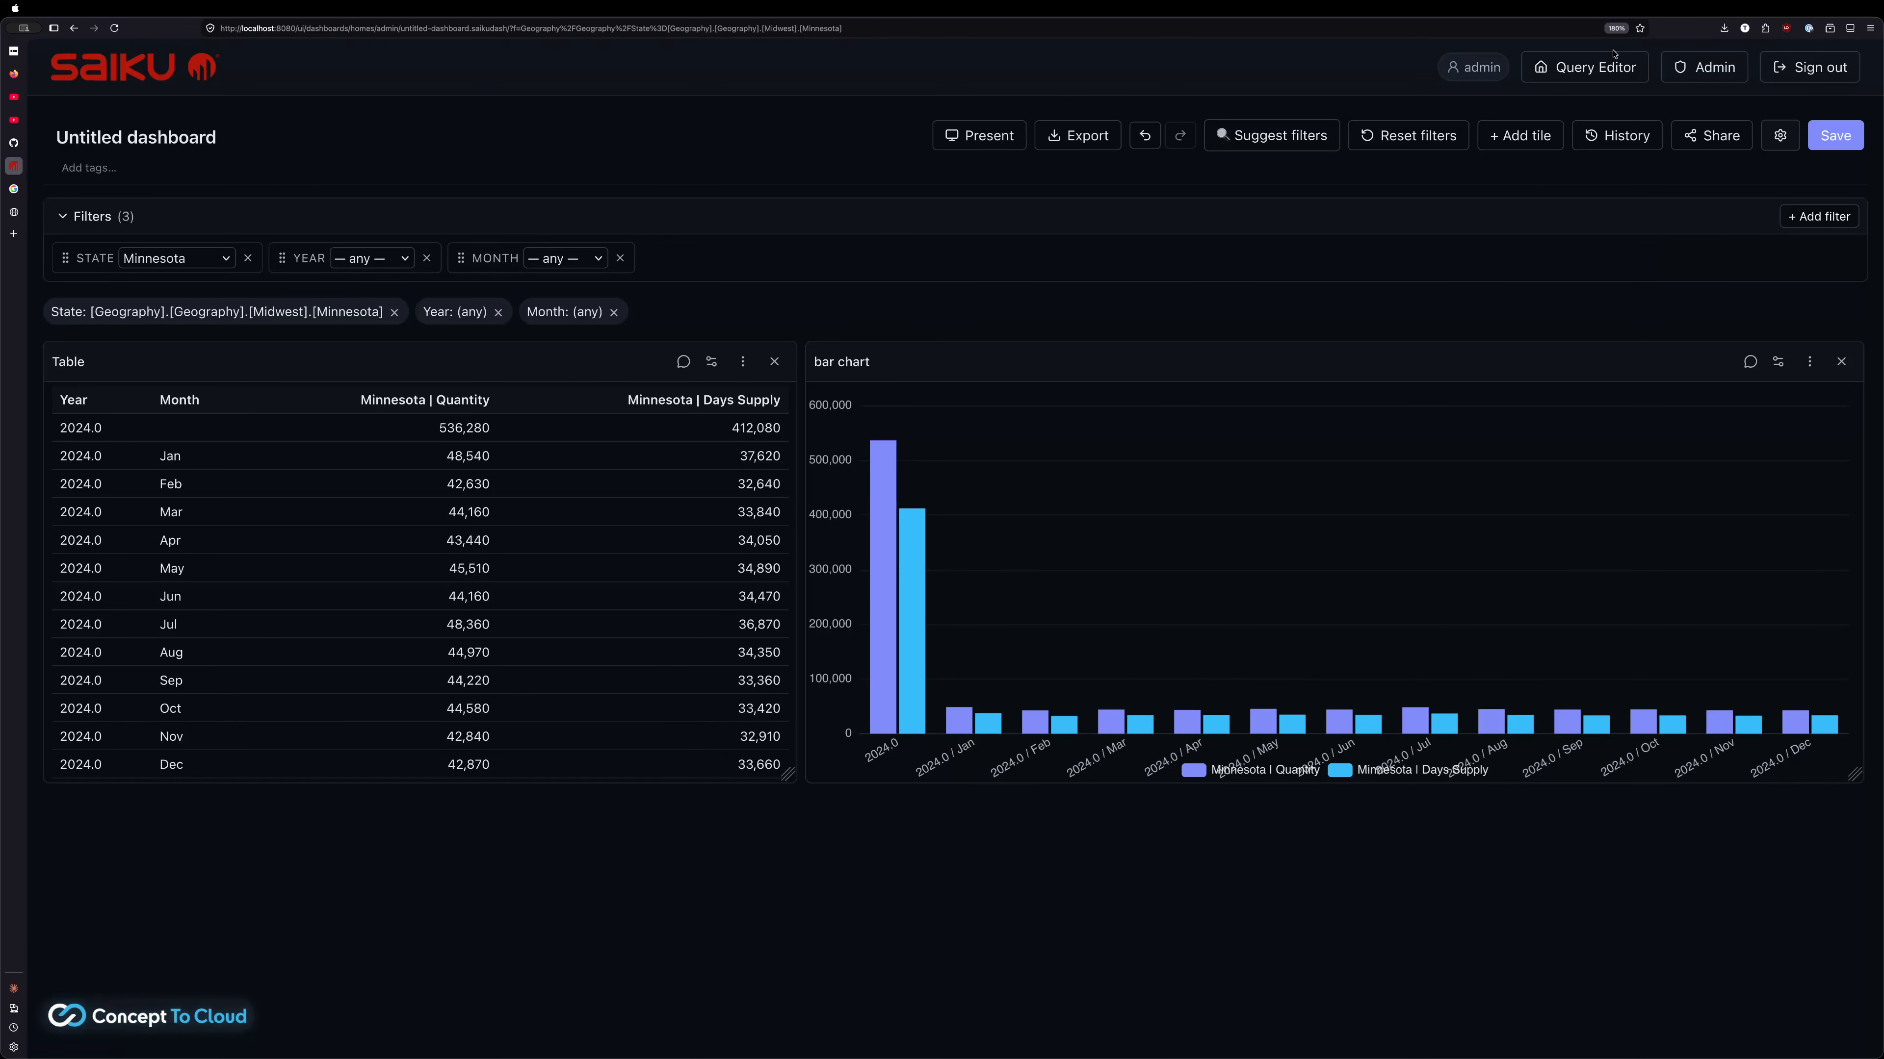
pyautogui.click(1592, 66)
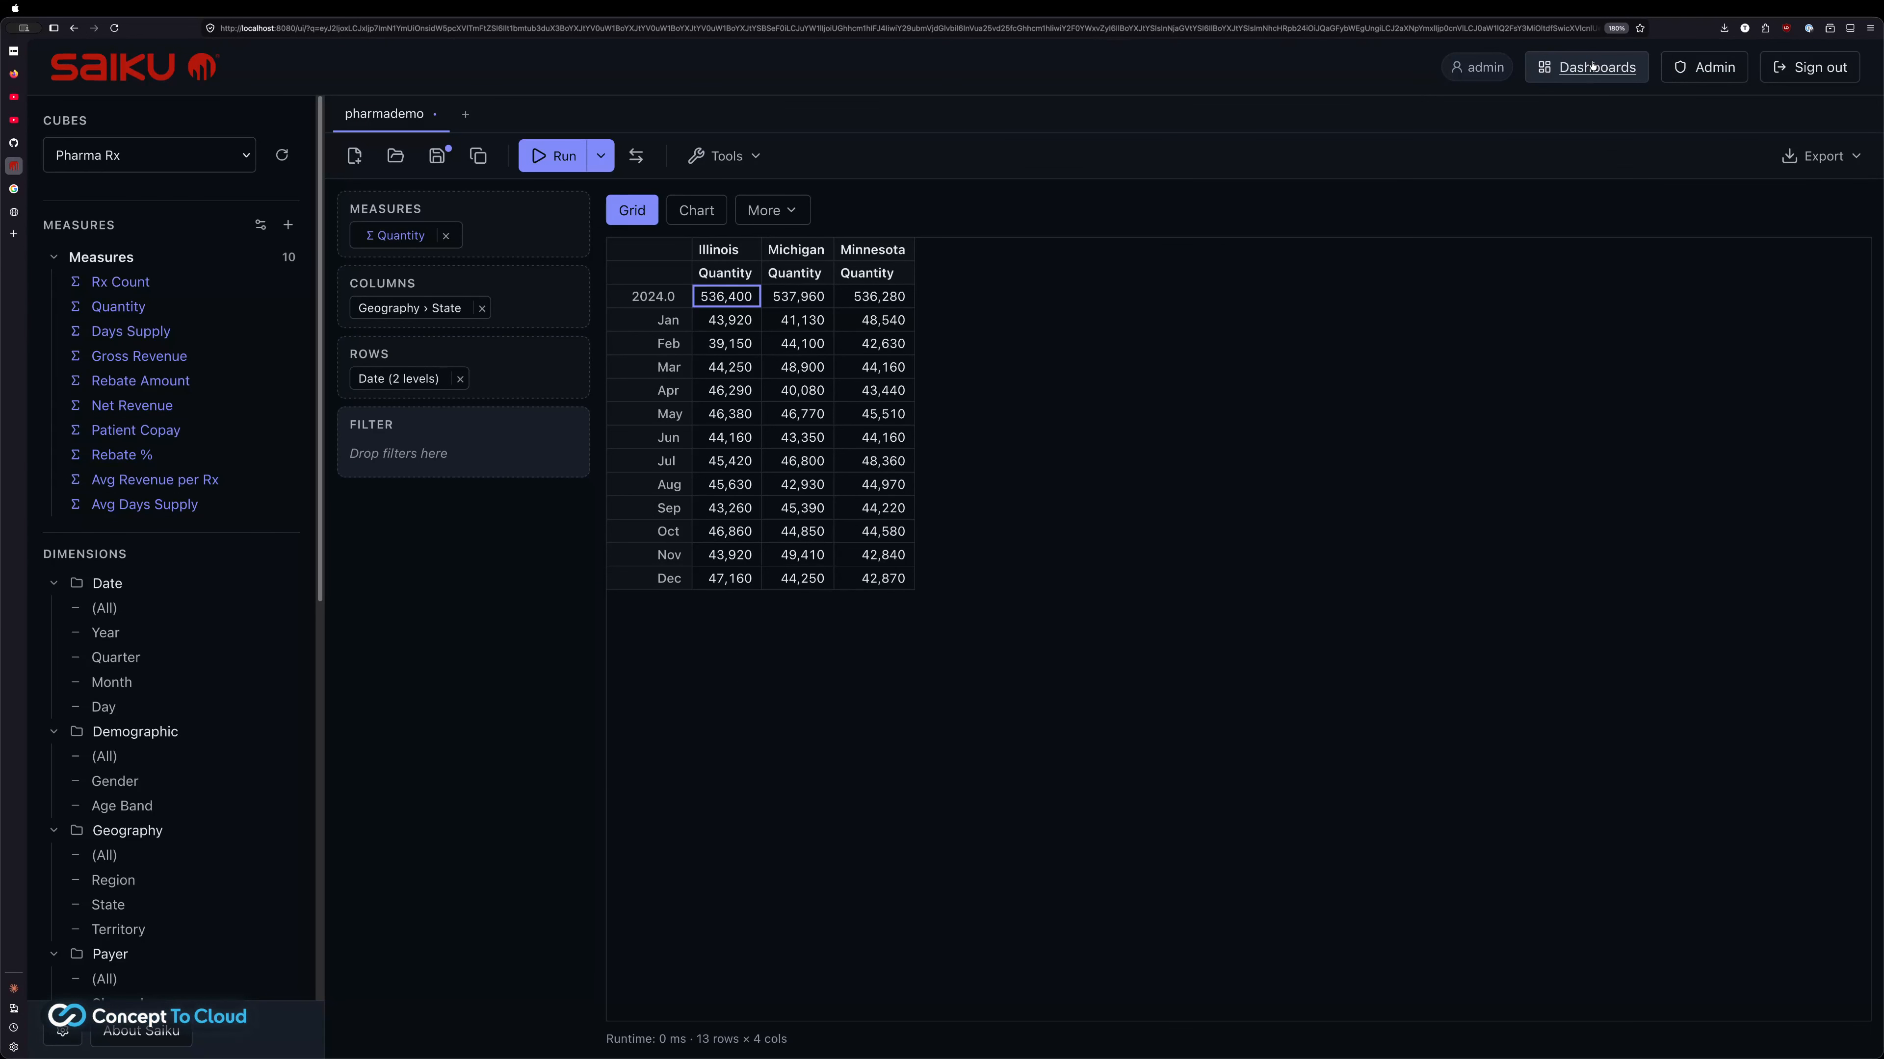